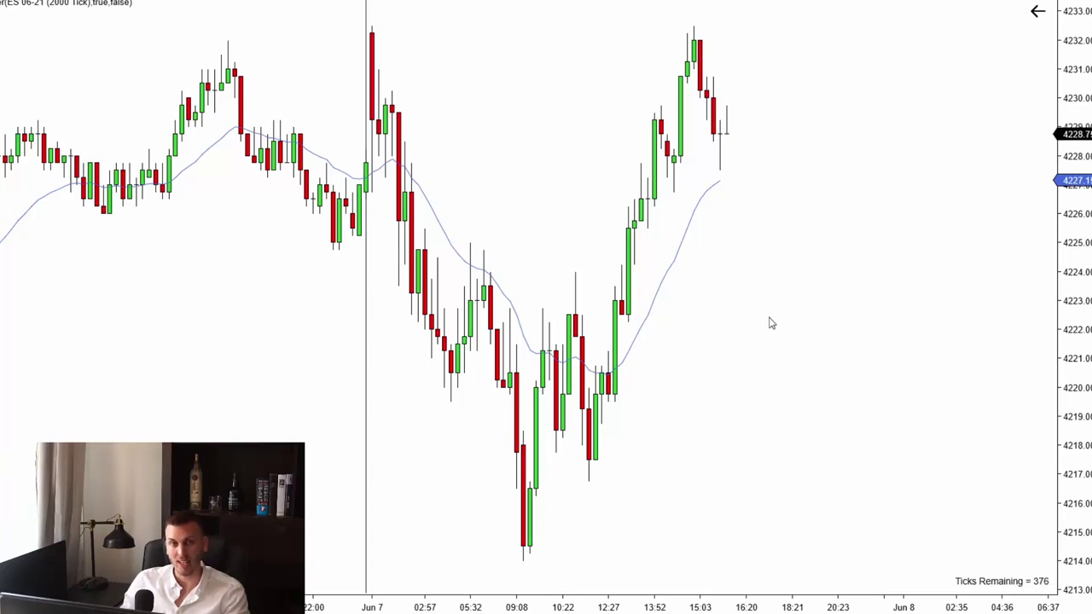
Step: Draw a falling trend line from the Jun 7 opening high and place a parallel copy along the lows of the decline
drag(746, 316, 701, 318)
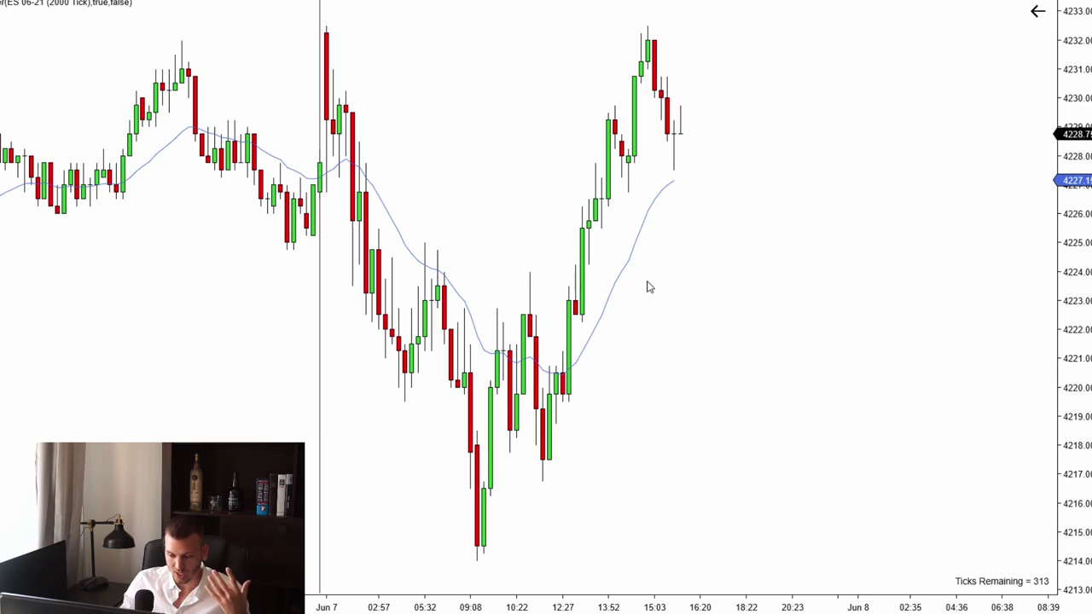
drag(714, 278, 651, 276)
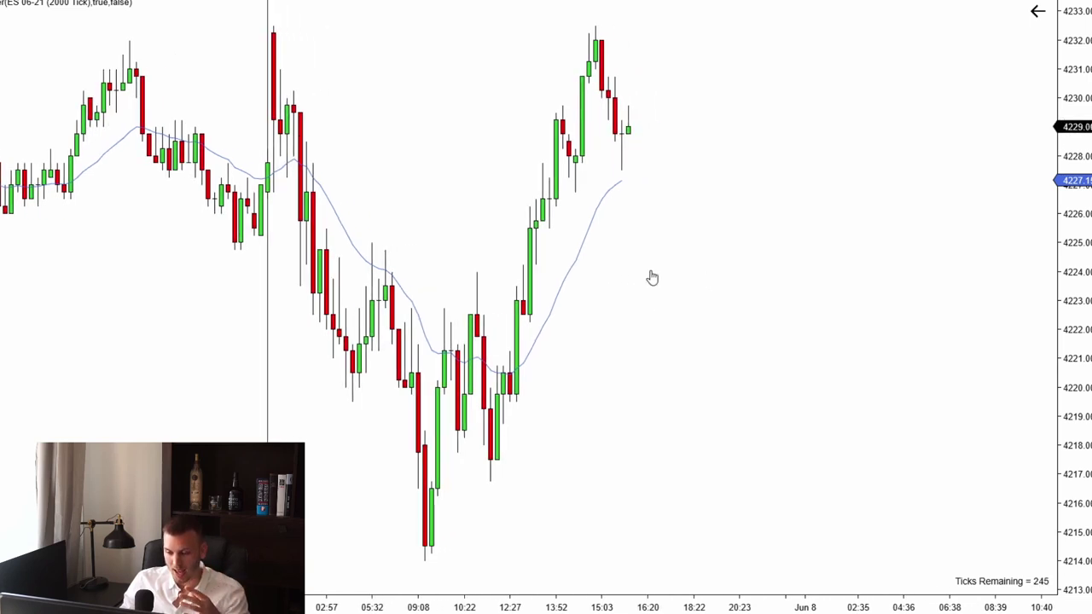
click(274, 26)
click(386, 411)
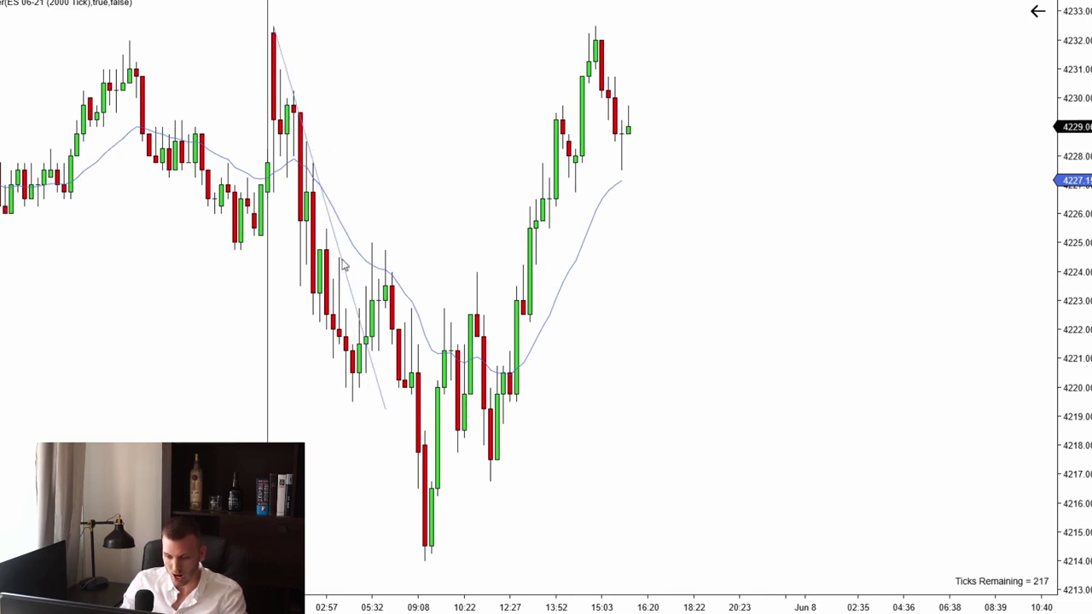
click(335, 257)
drag(335, 258, 311, 298)
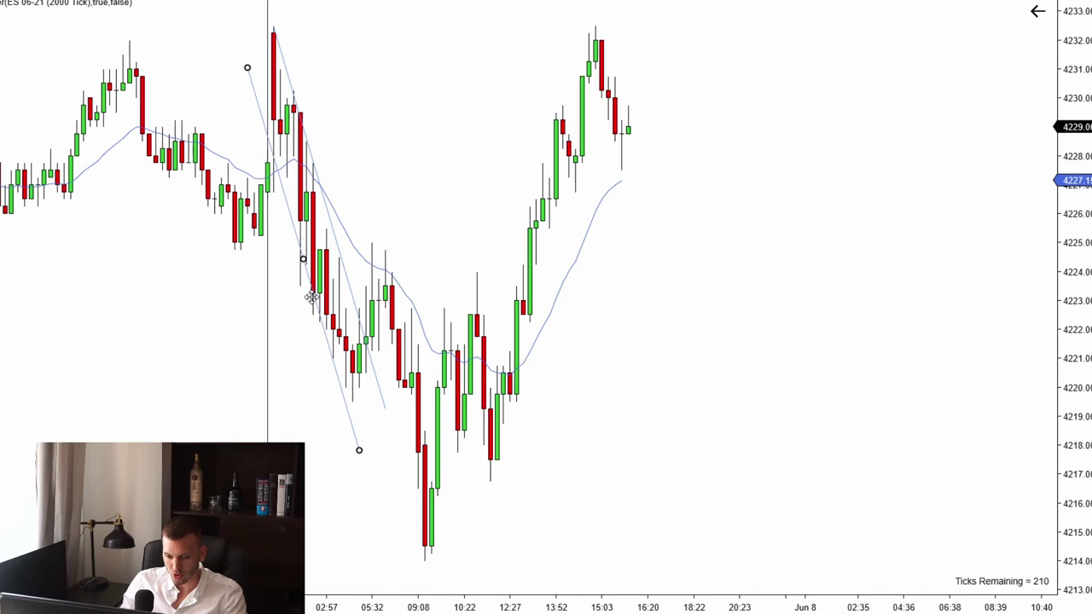
click(406, 167)
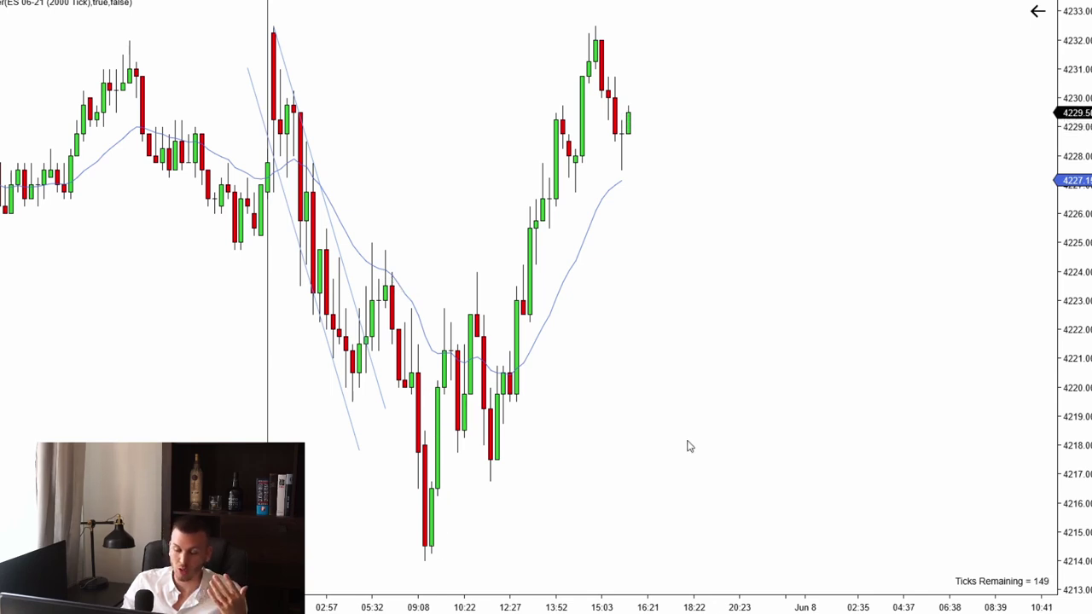
Step: Draw a rising trend line from the session low near 4214 and place a parallel copy above it to form a channel
drag(693, 420, 661, 422)
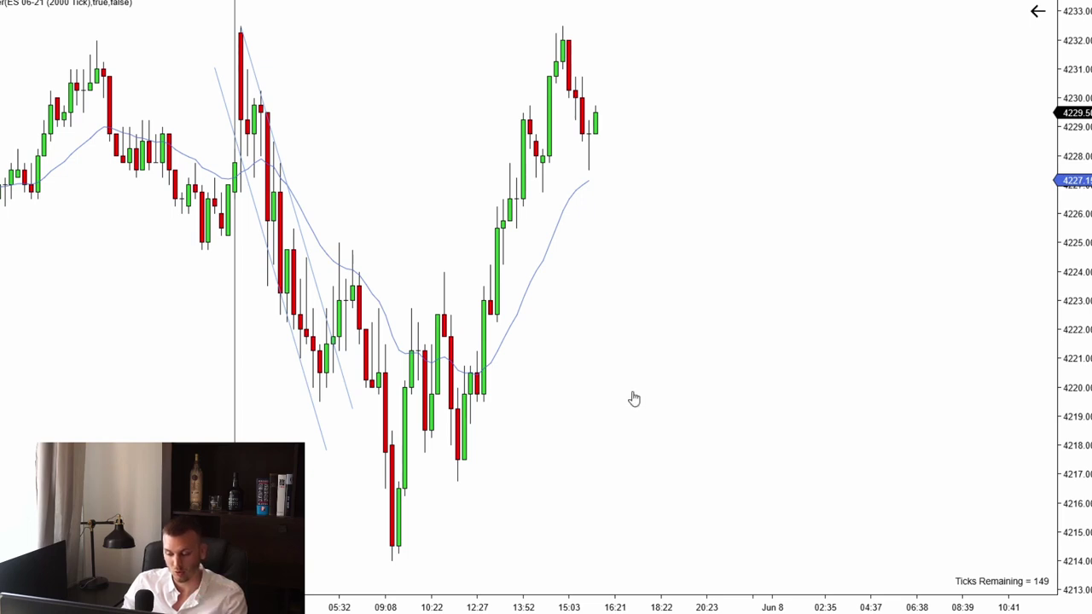
mouse_move(378, 561)
mouse_down()
mouse_move(464, 327)
mouse_move(476, 232)
mouse_up()
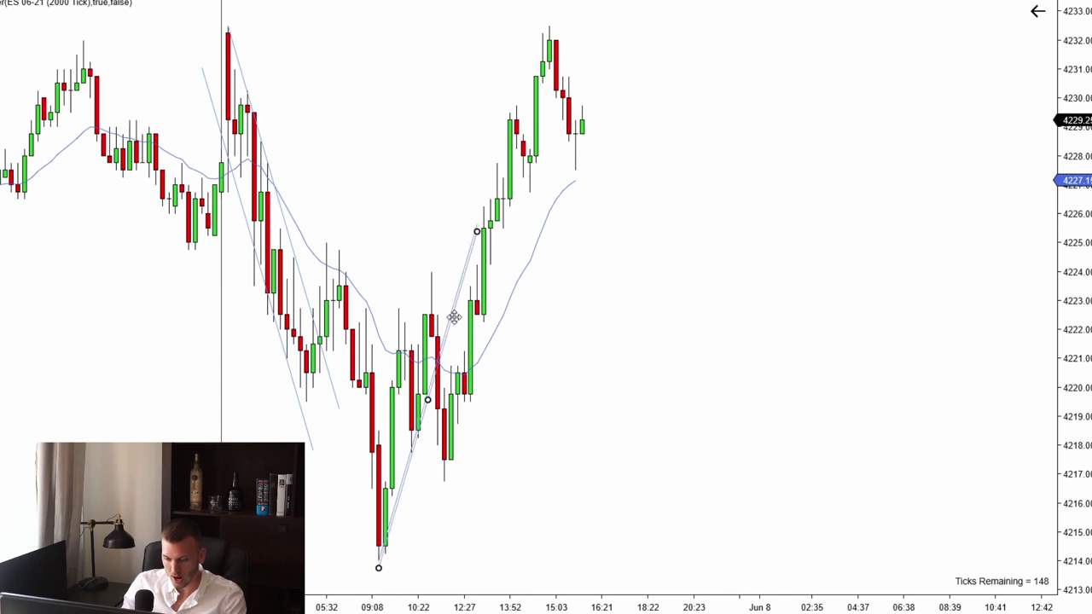
drag(454, 317, 419, 271)
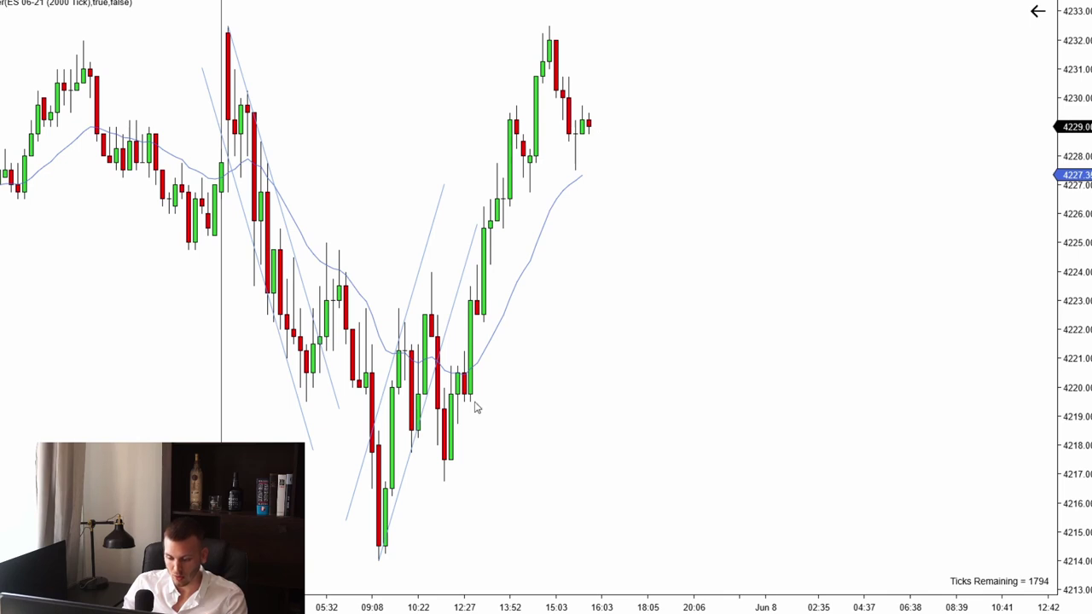
Step: Draw a second rising channel from the higher low near 4217, with its parallel line along the tops of the rally
mouse_move(443, 486)
mouse_down()
mouse_move(555, 242)
mouse_move(568, 30)
mouse_up()
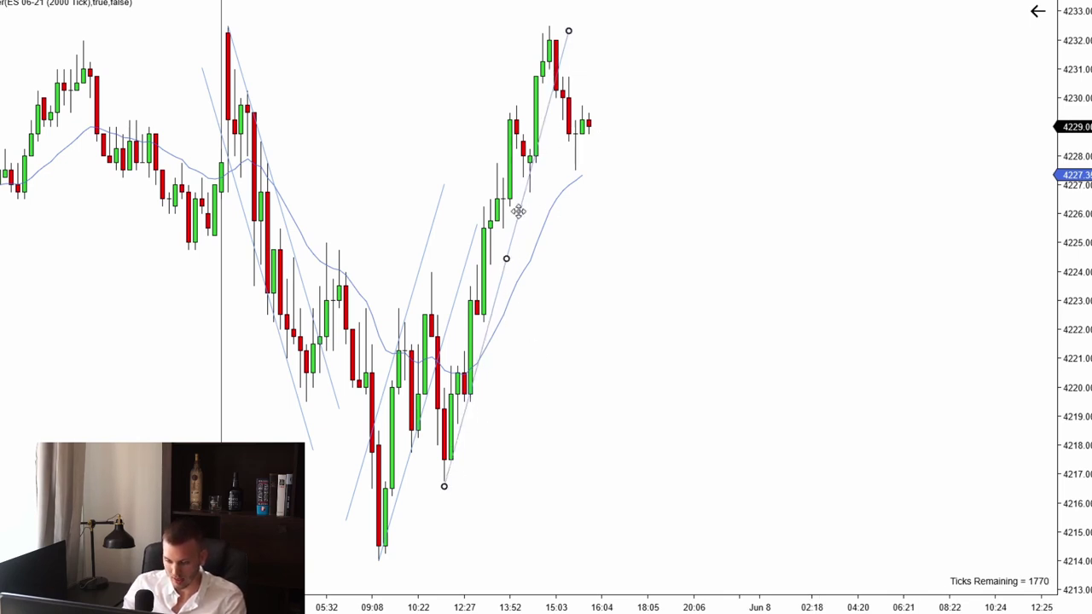
drag(518, 211, 496, 178)
click(595, 225)
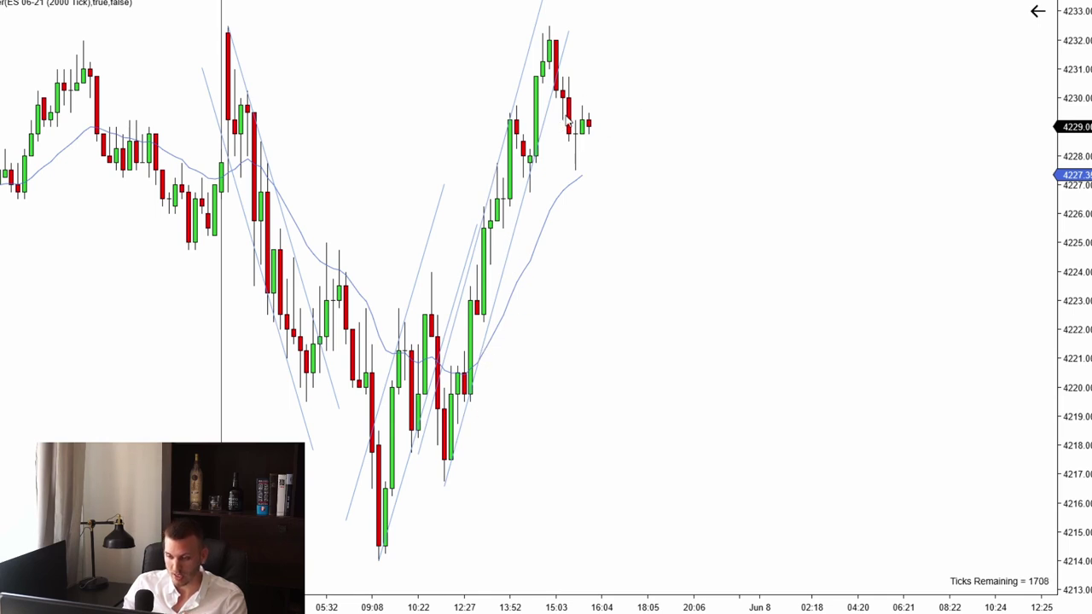
Step: Draw a horizontal resistance line across the earlier highs and the latest high, and move it to 4232
scroll(466, 96, up, 2)
scroll(466, 96, up, 1)
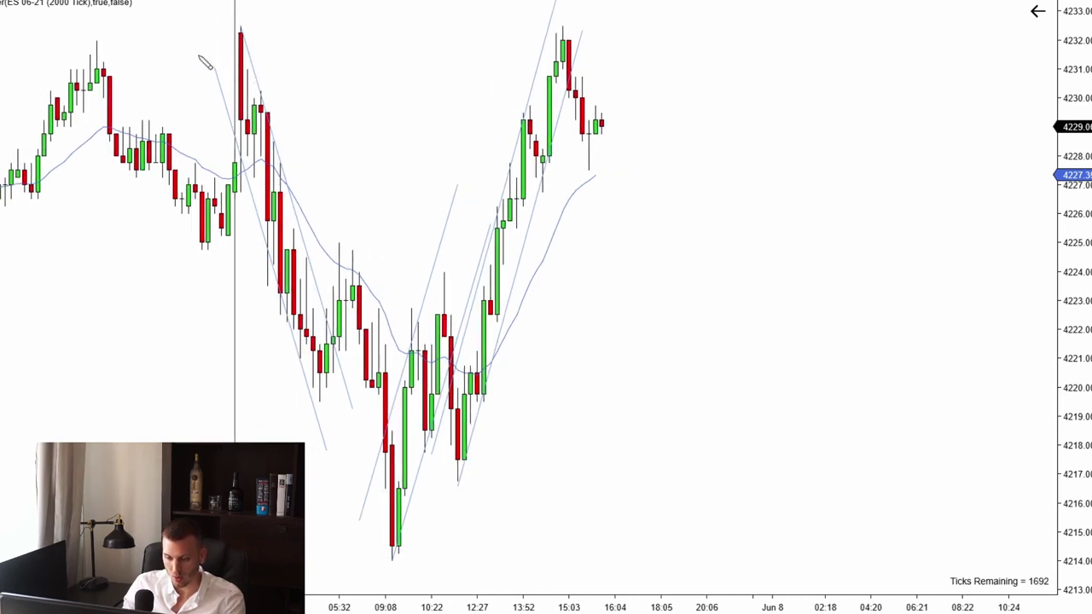
drag(96, 29, 877, 30)
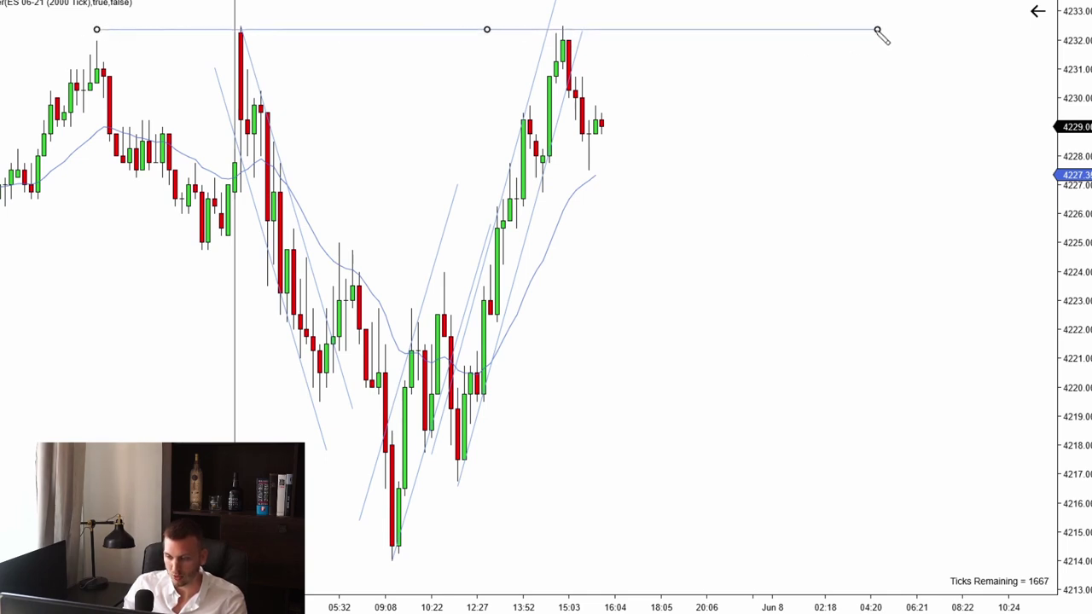
scroll(506, 44, down, 2)
scroll(452, 39, down, 1)
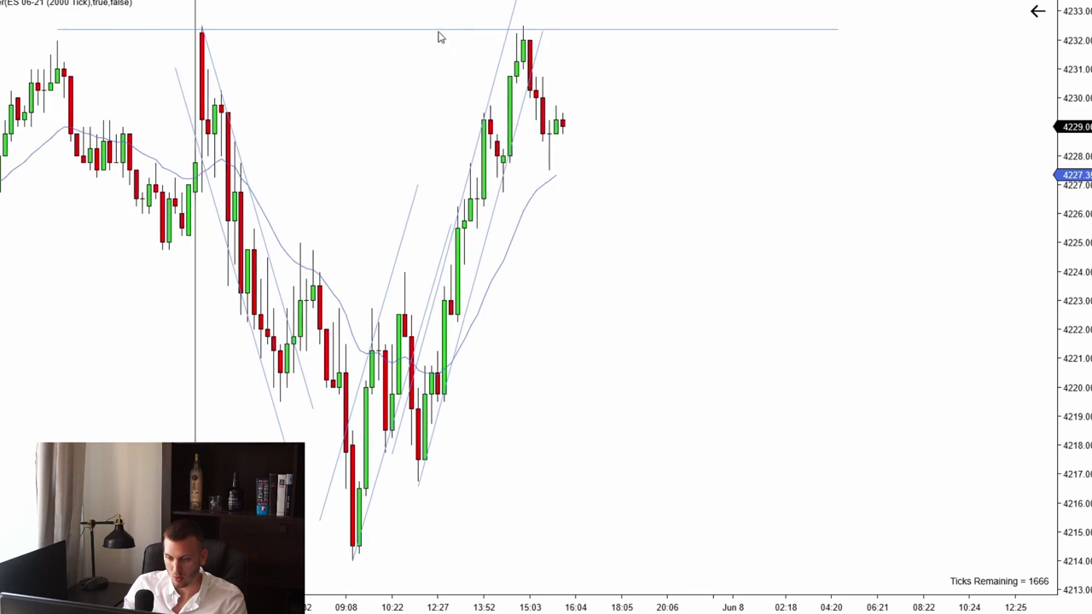
drag(434, 30, 401, 39)
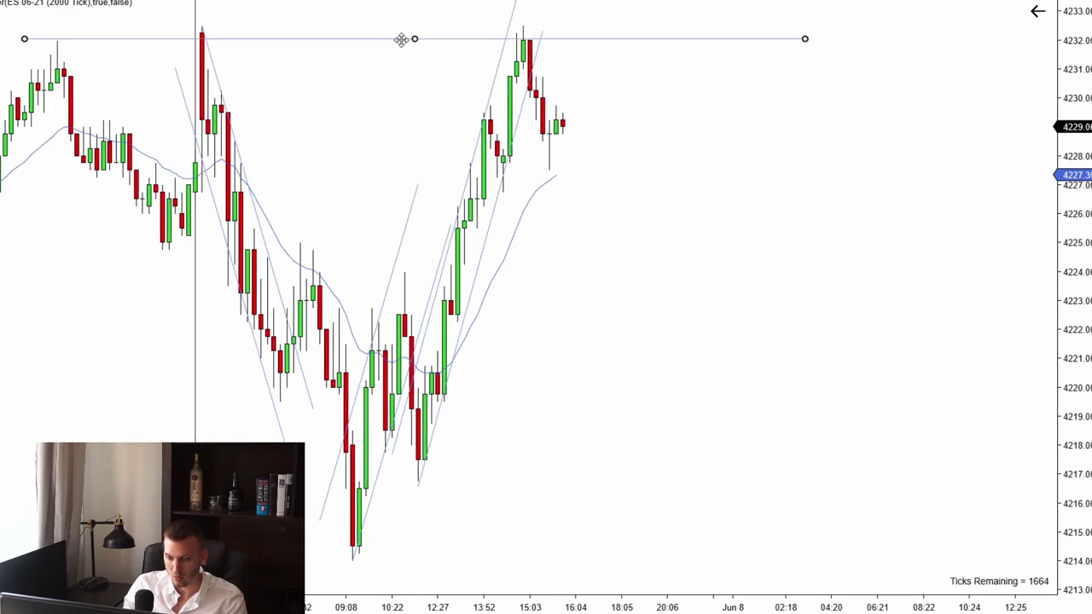
drag(372, 104, 525, 159)
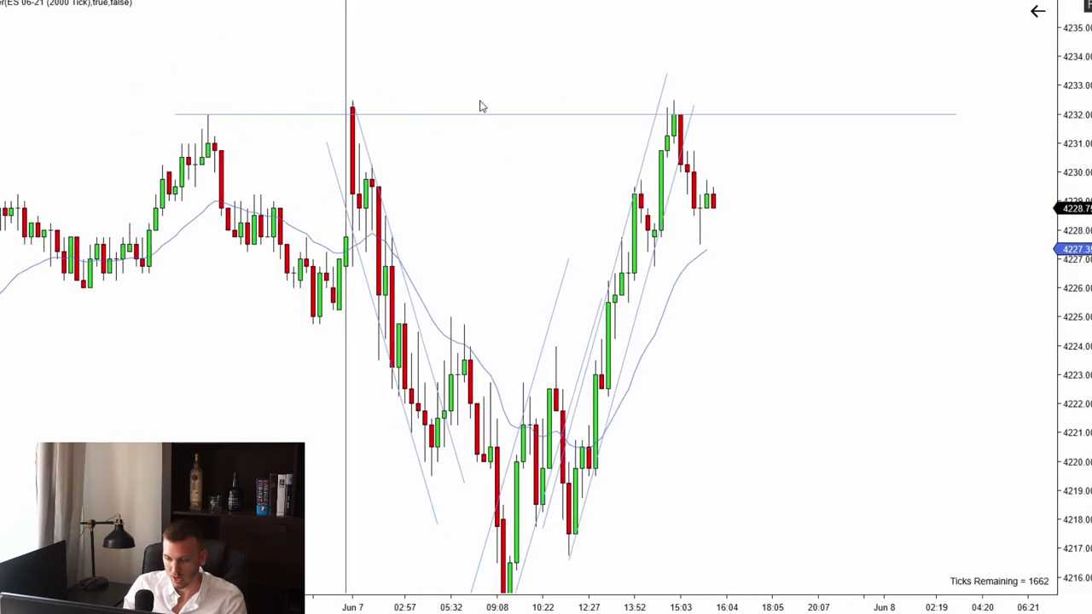
scroll(590, 156, up, 7)
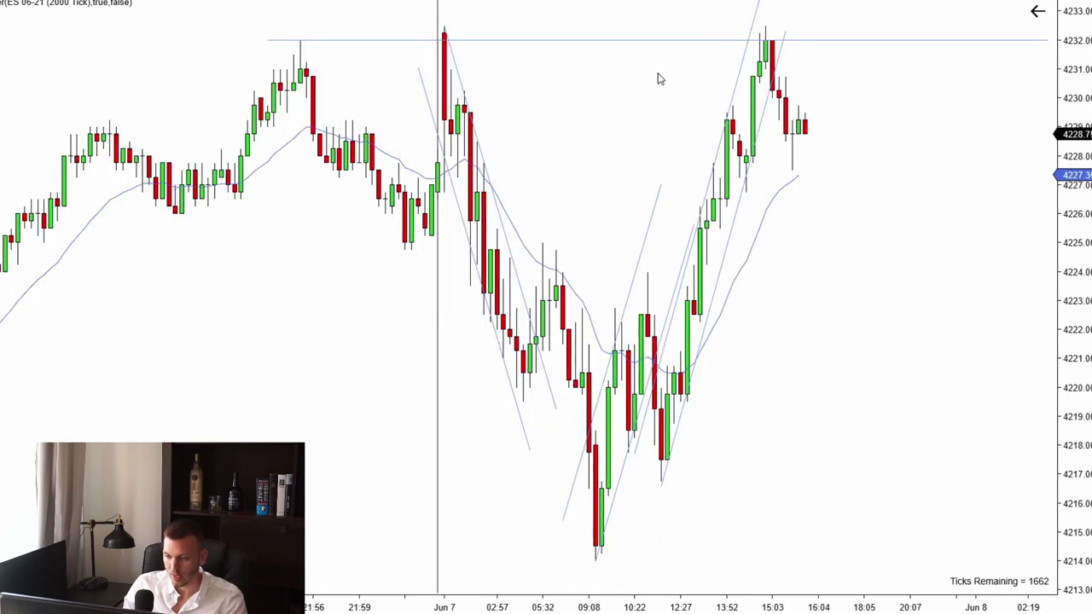
scroll(589, 83, down, 10)
scroll(580, 140, down, 3)
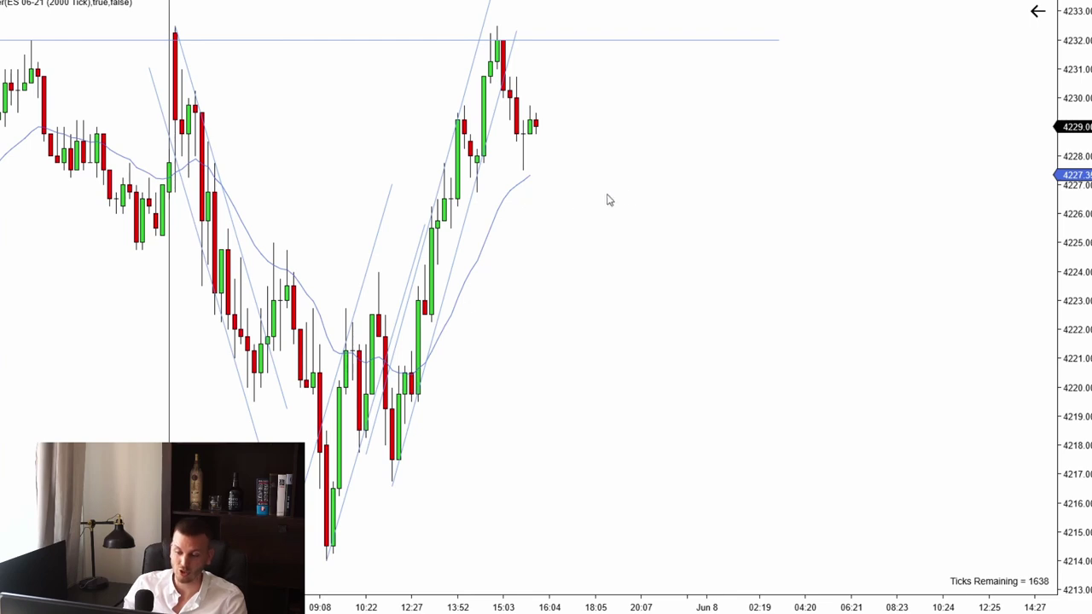
scroll(588, 201, down, 3)
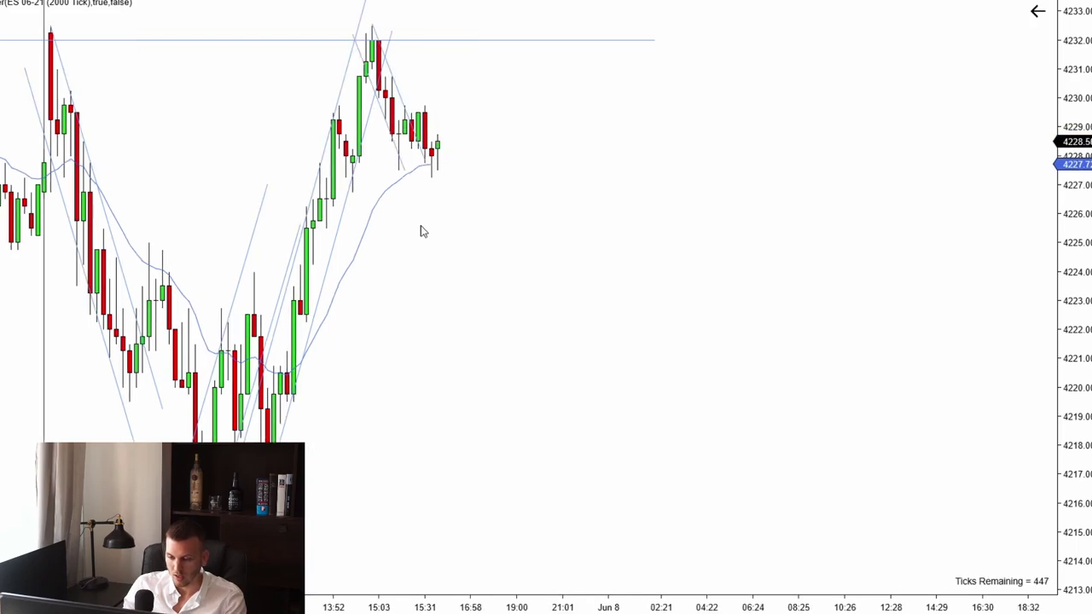
Step: Place a buy limit order for 4 contracts at 4225.75 and raise it to 4228.25
right_click(422, 231)
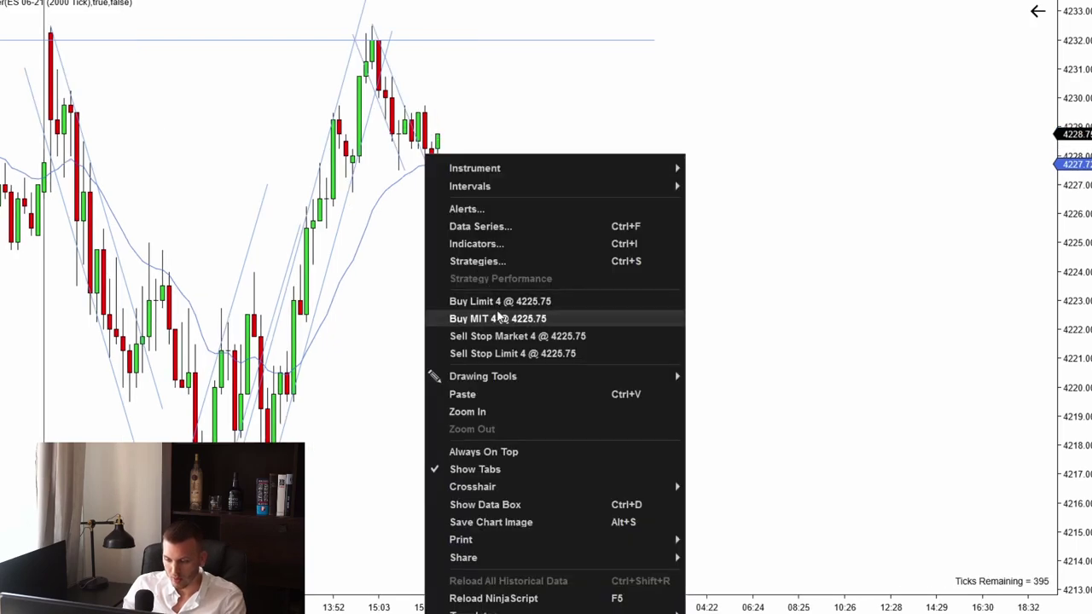
click(436, 300)
drag(829, 219, 825, 150)
Step: Move the protective sell stop to 4227.00 and the 1-contract sell limit target to 4232.75
drag(825, 237, 825, 183)
drag(825, 77, 835, 38)
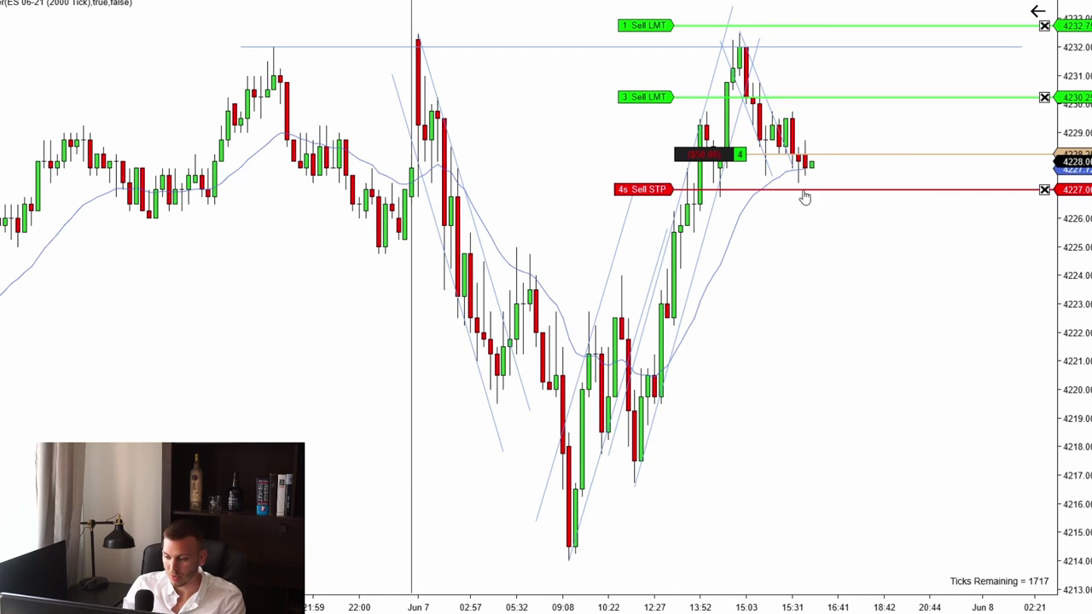
click(805, 195)
click(806, 191)
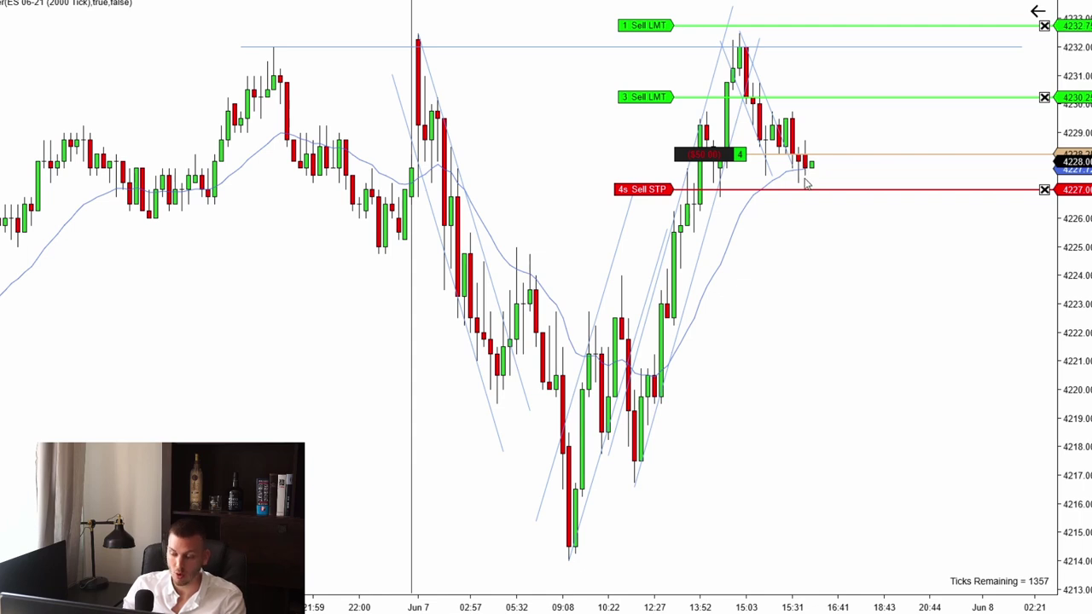
drag(850, 230, 617, 248)
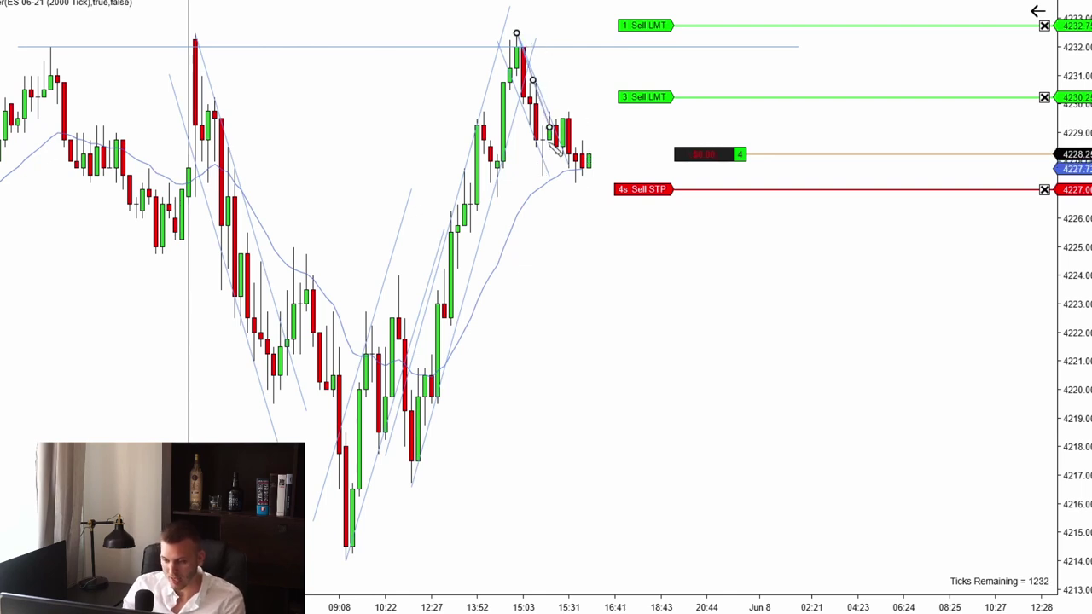
mouse_move(516, 35)
mouse_down()
mouse_move(543, 170)
mouse_move(565, 163)
mouse_move(595, 220)
mouse_move(707, 236)
mouse_move(637, 244)
mouse_up()
key(Delete)
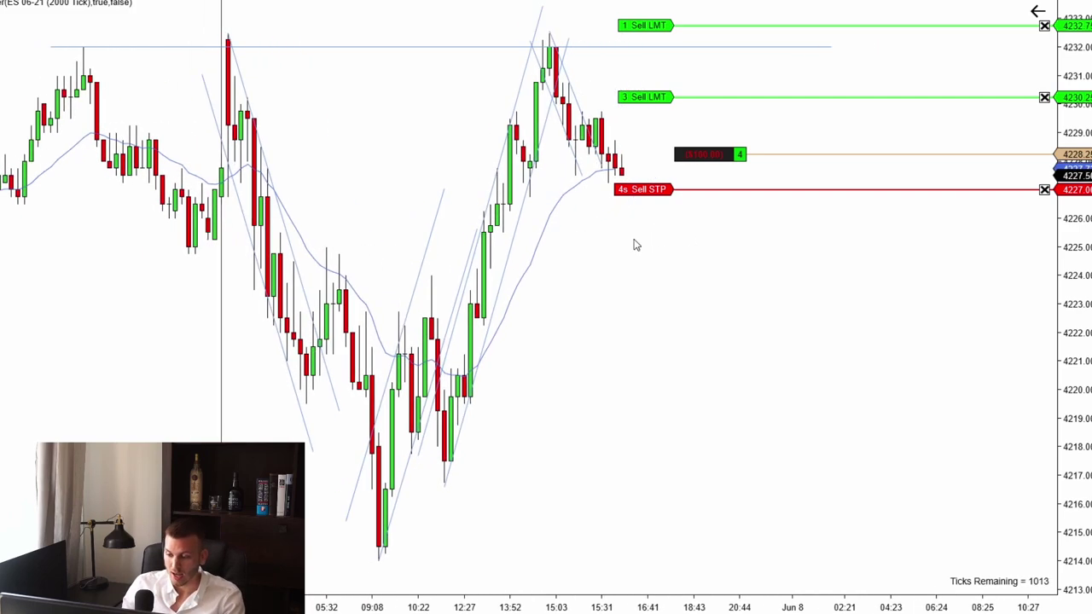
drag(707, 250, 837, 254)
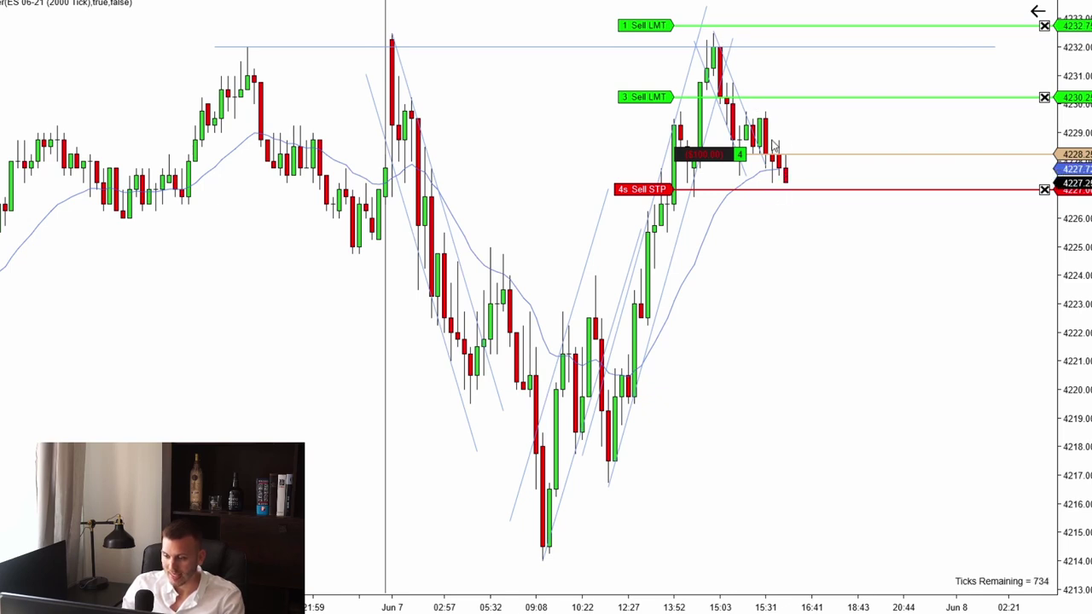
scroll(841, 127, up, 1)
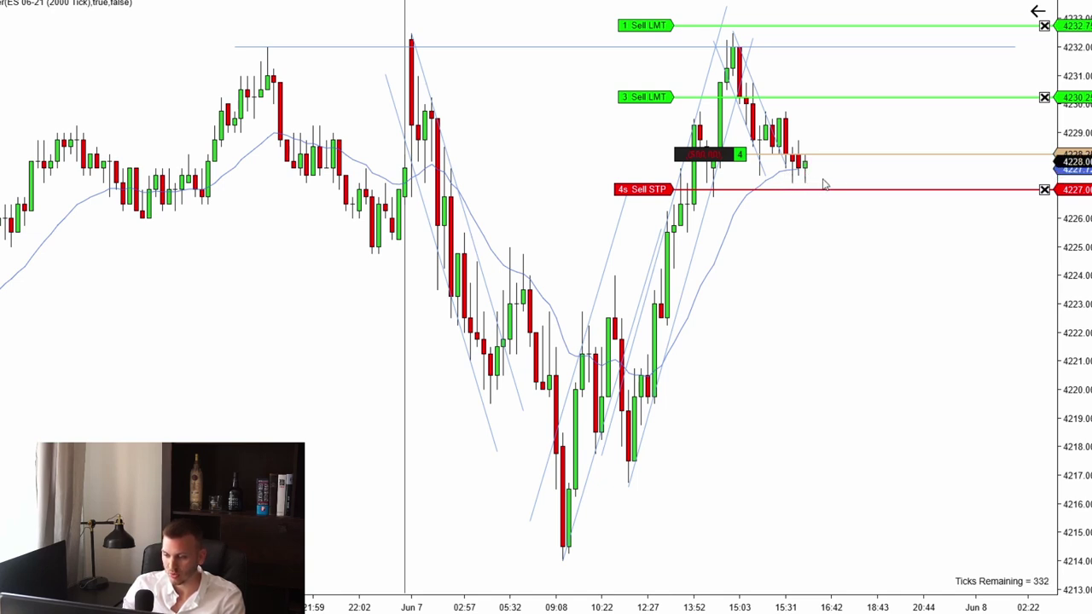
drag(841, 188, 629, 249)
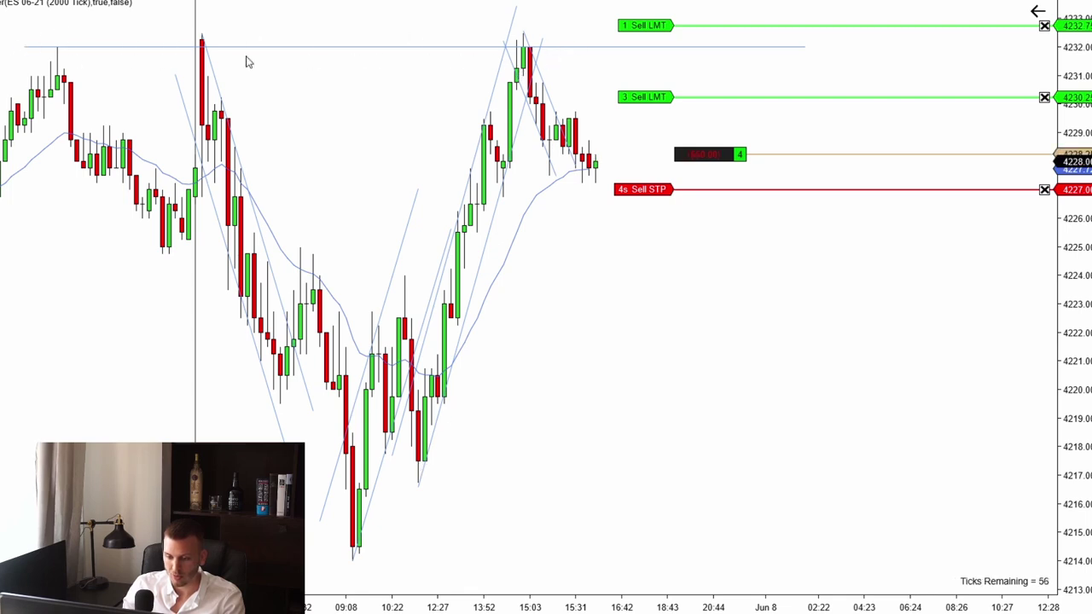
drag(455, 25, 670, 26)
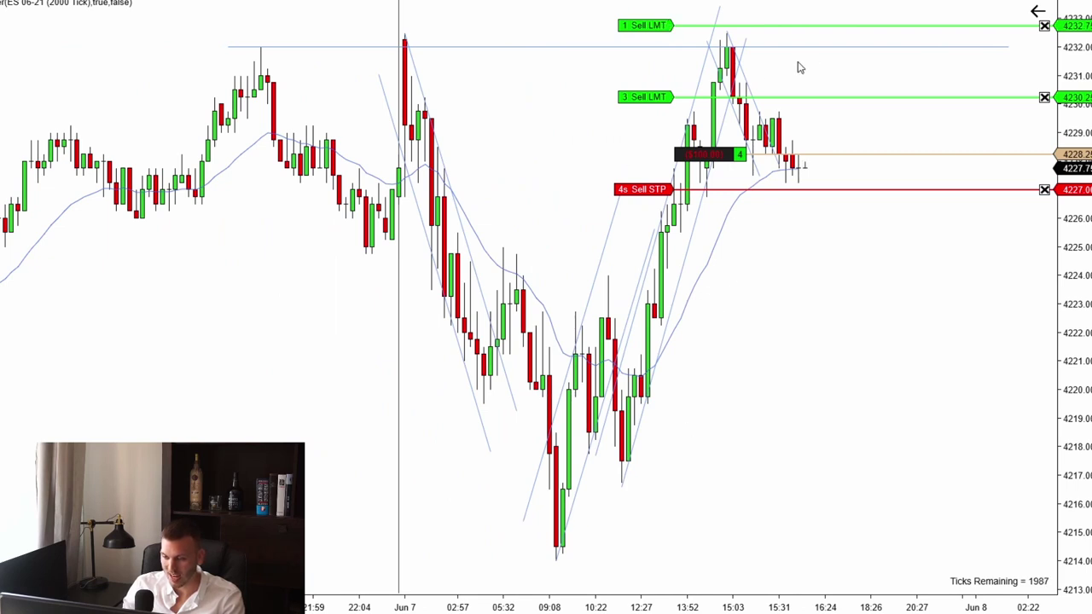
drag(817, 65, 555, 85)
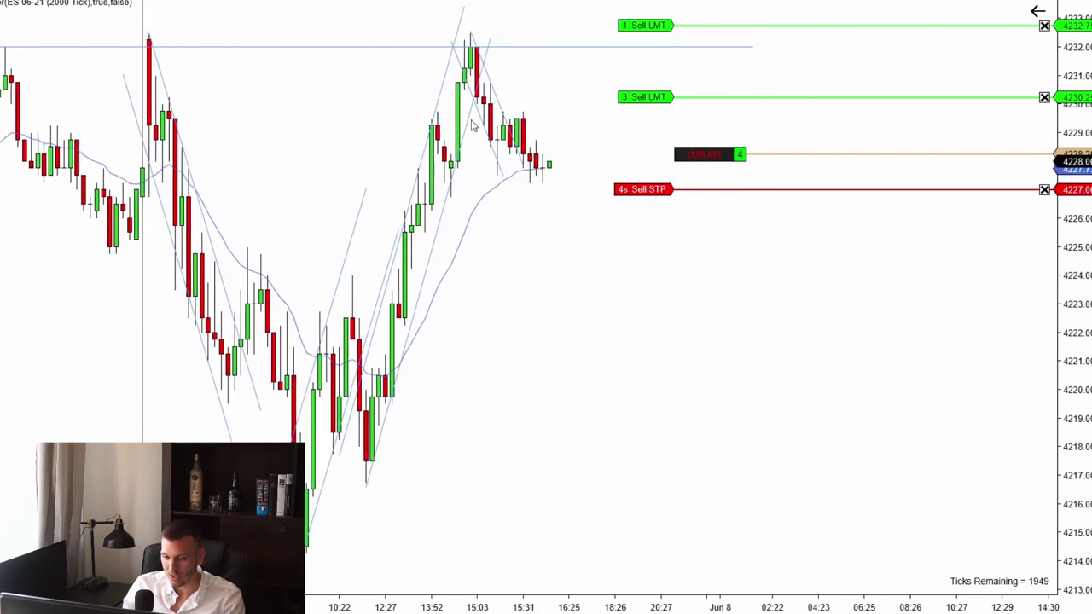
drag(537, 223, 826, 228)
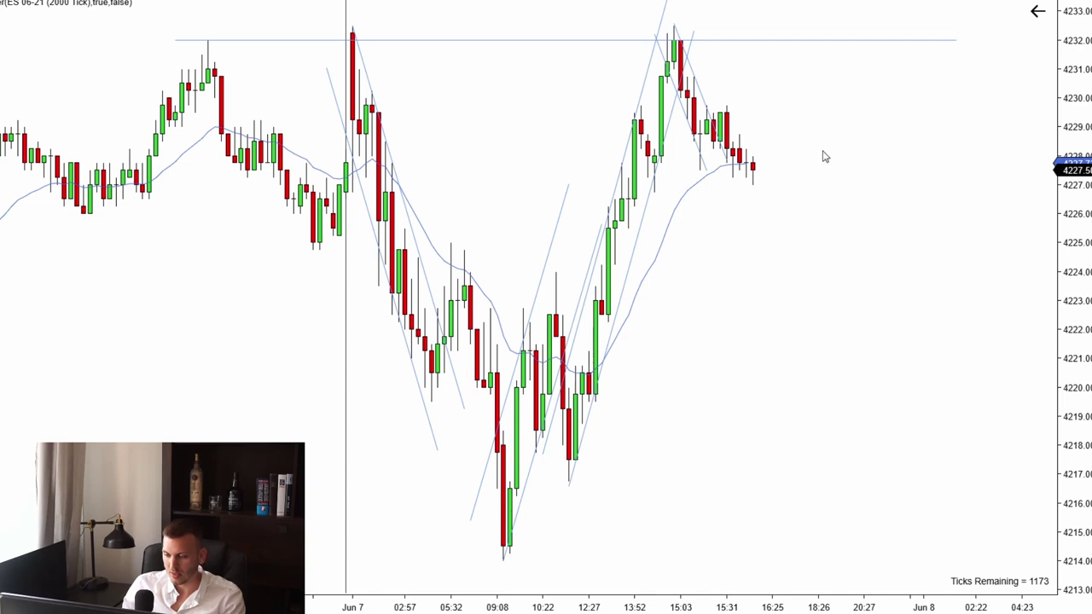
Step: Place a new buy limit order for 4 contracts at 4226.25, below the moving average
drag(806, 151, 769, 198)
scroll(802, 204, left, 2)
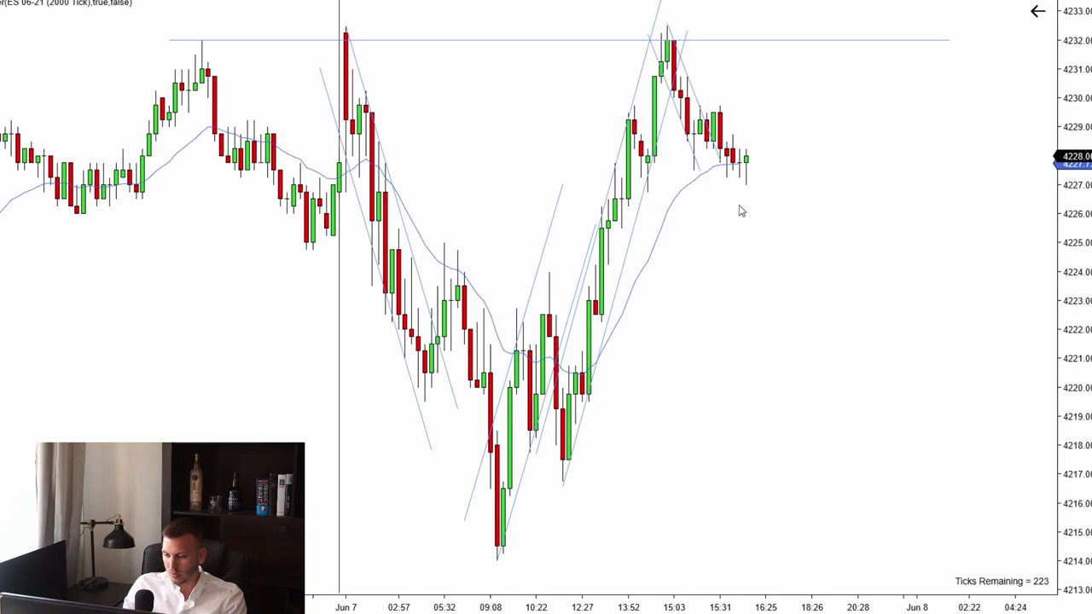
right_click(741, 212)
click(803, 299)
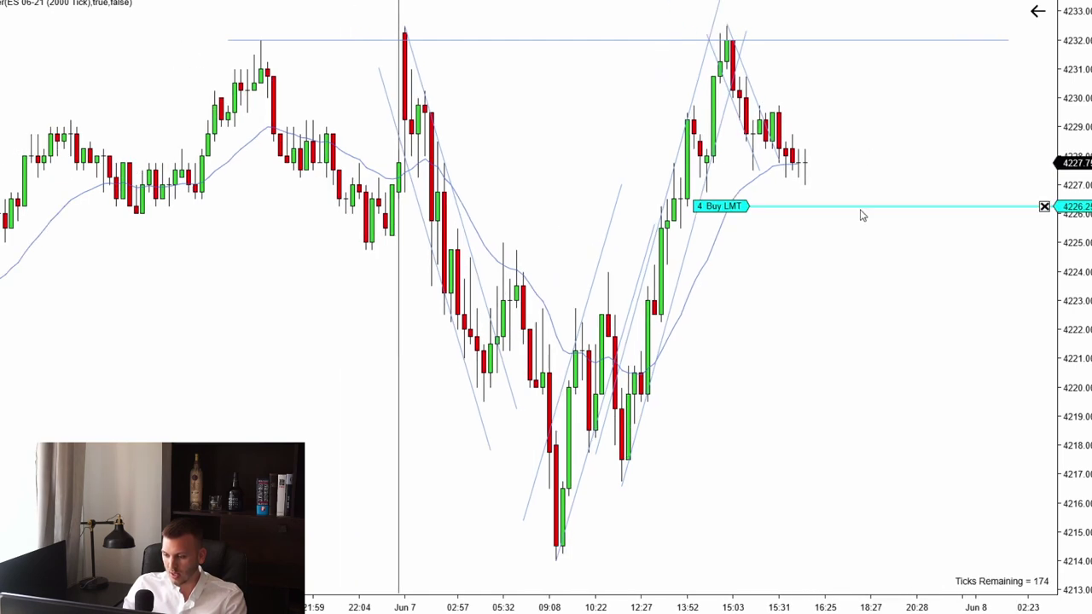
Step: Move the 4-contract buy limit order down to 4224.25 and finally up to the market price around 4228.00
click(824, 208)
click(826, 265)
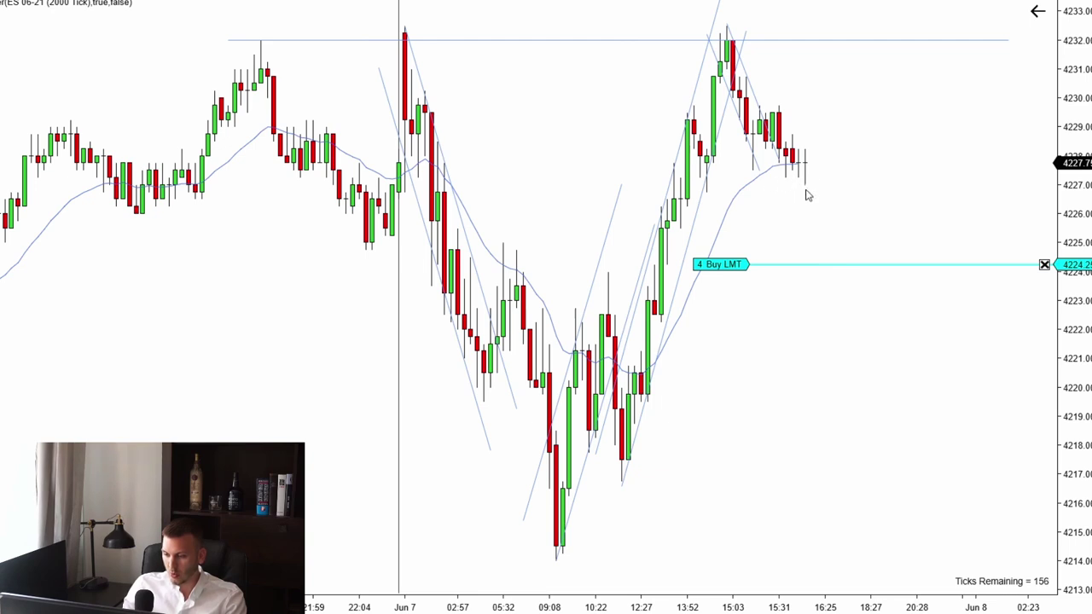
click(839, 264)
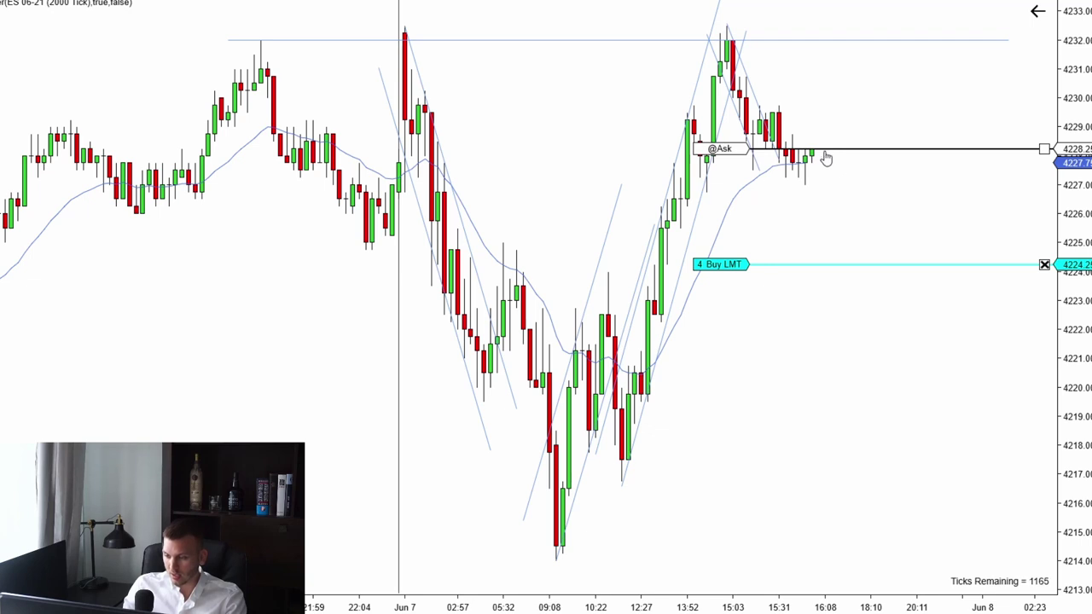
click(823, 161)
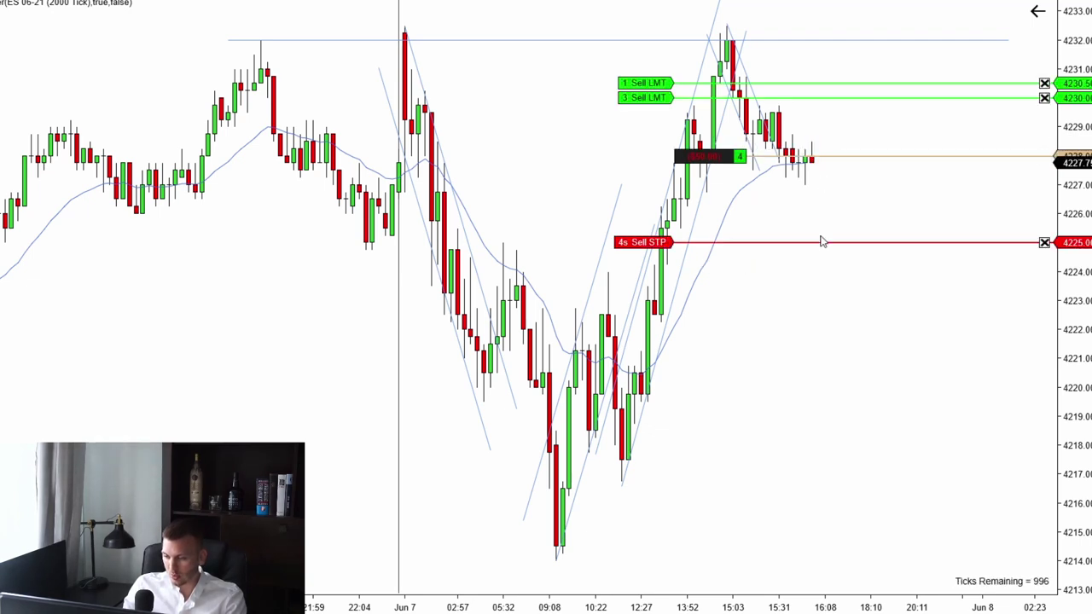
Step: Set the new position's sell stop to 4226.75 and its 1-contract sell limit target to 4232.75
drag(830, 244, 803, 189)
drag(831, 82, 846, 30)
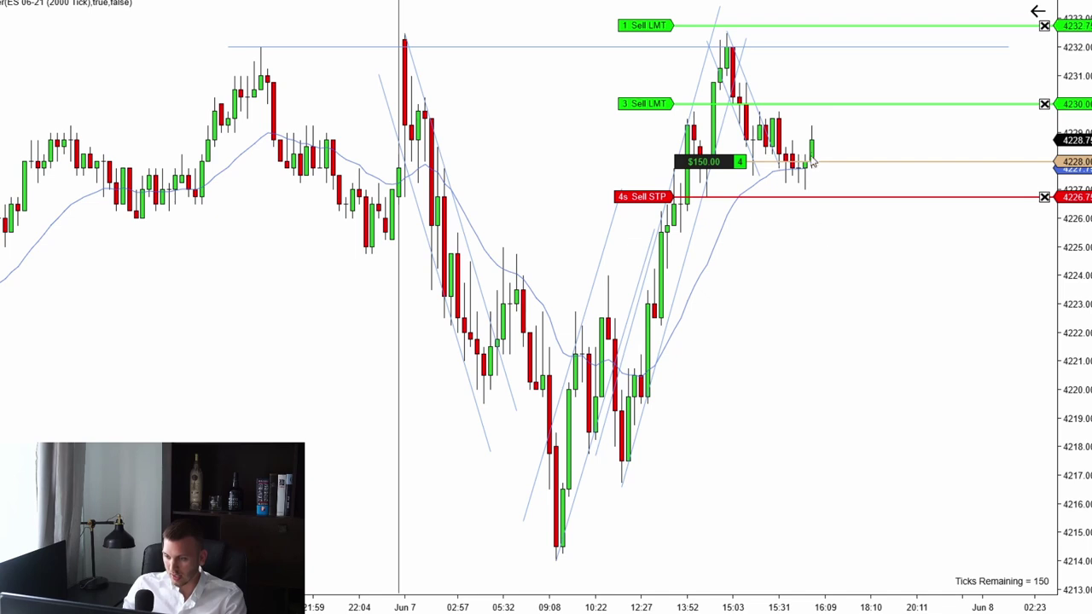
Step: Examine the price action after the 4228.00 long entry against the moving average, stop and 4230.00 profit target
drag(820, 95, 604, 127)
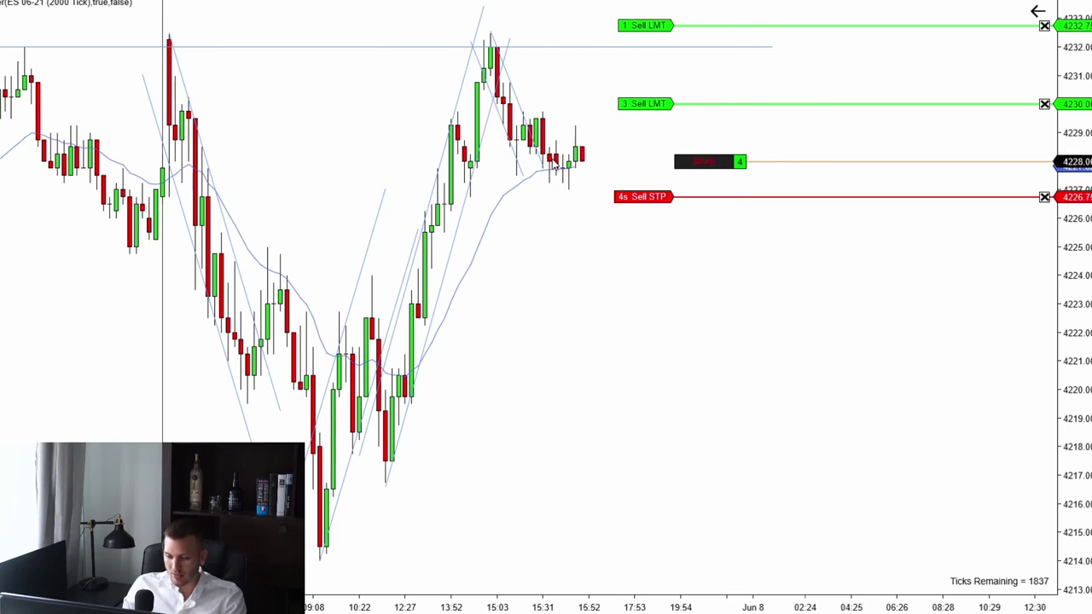
scroll(647, 135, up, 1)
drag(647, 135, 863, 138)
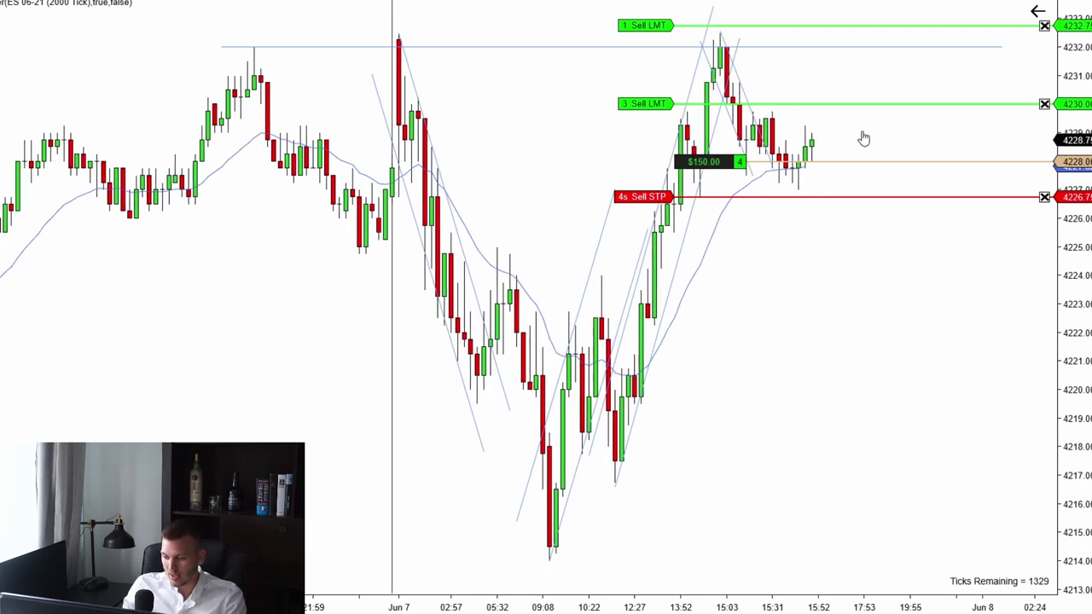
drag(870, 178, 577, 130)
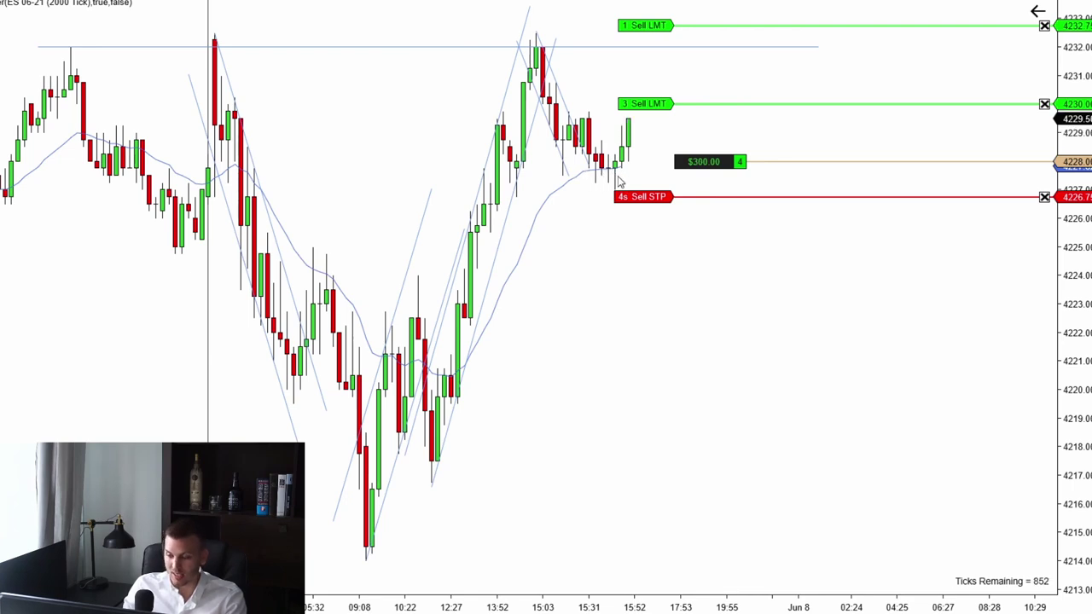
scroll(802, 135, left, 5)
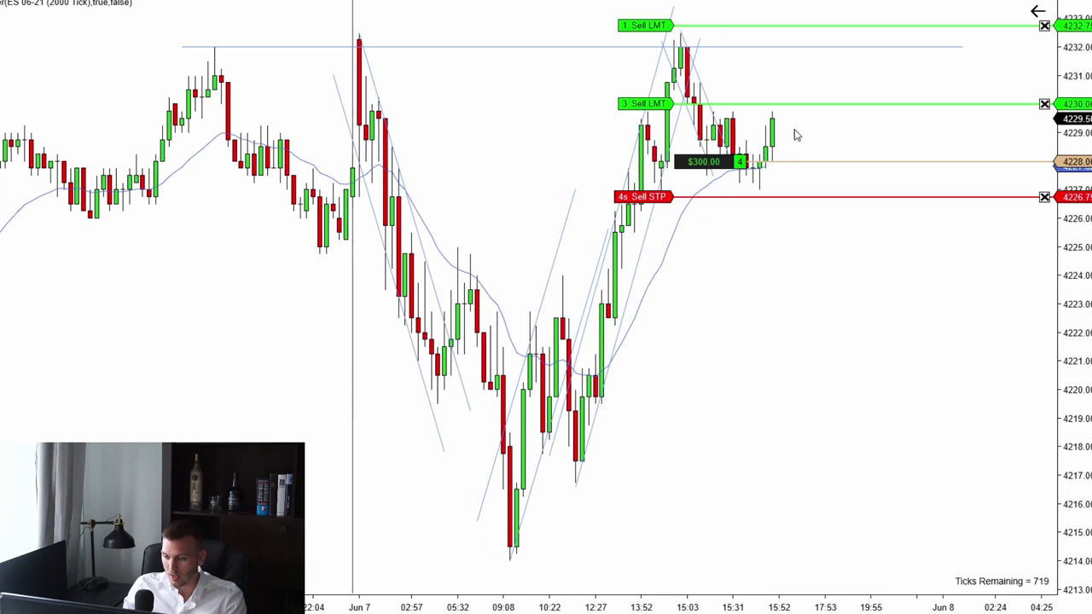
drag(827, 135, 851, 136)
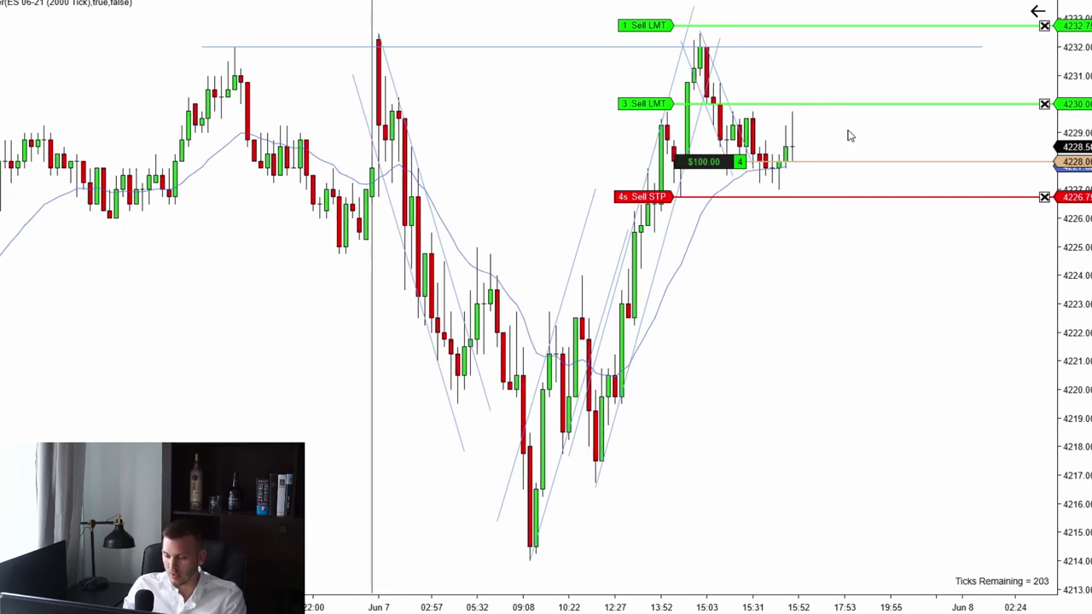
drag(785, 292, 802, 258)
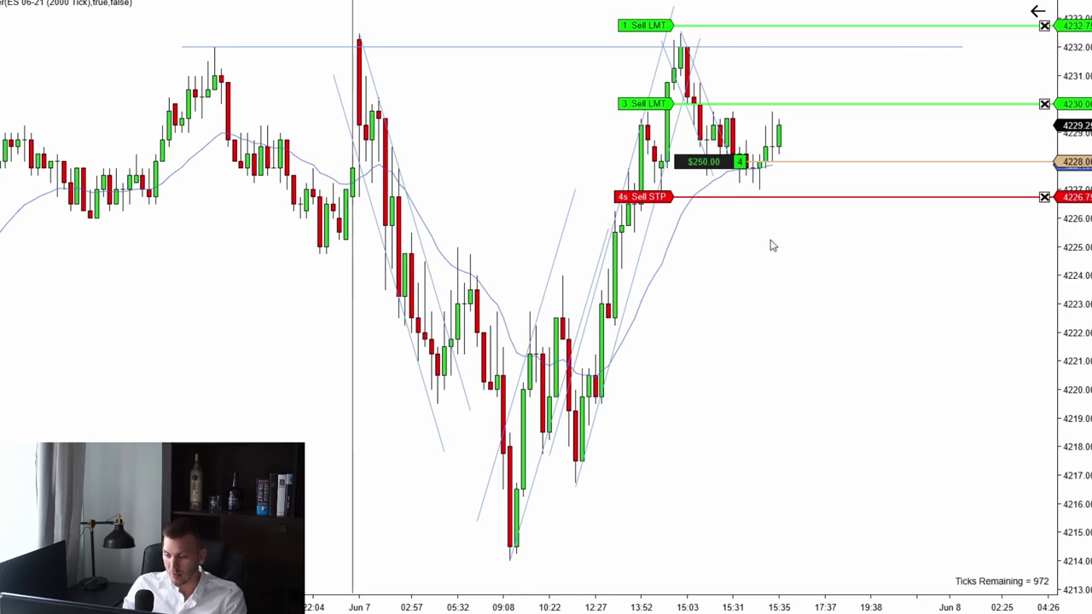
scroll(772, 246, down, 3)
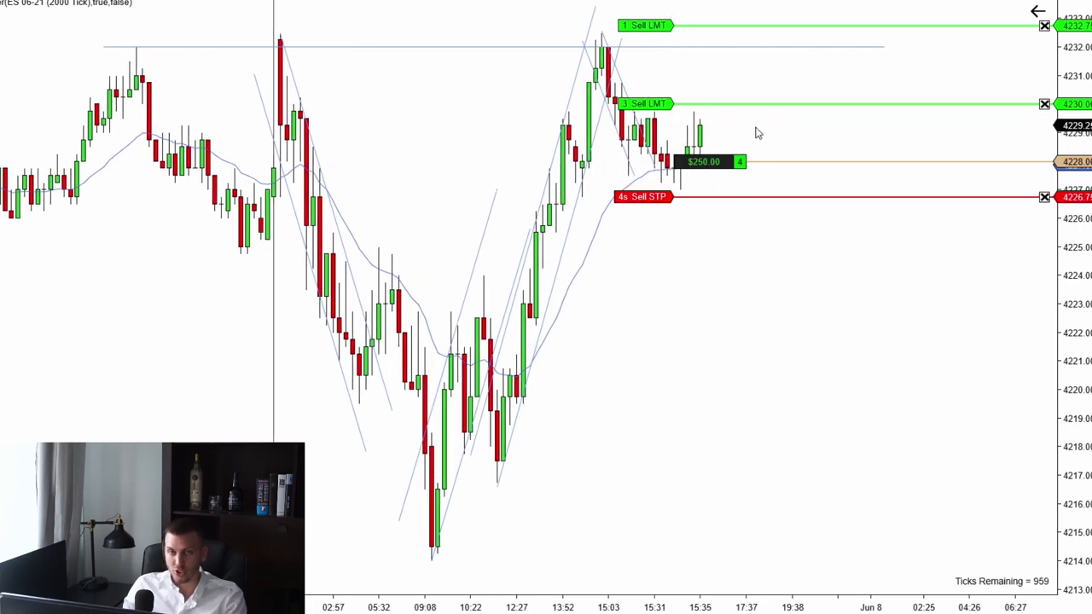
scroll(648, 333, up, 2)
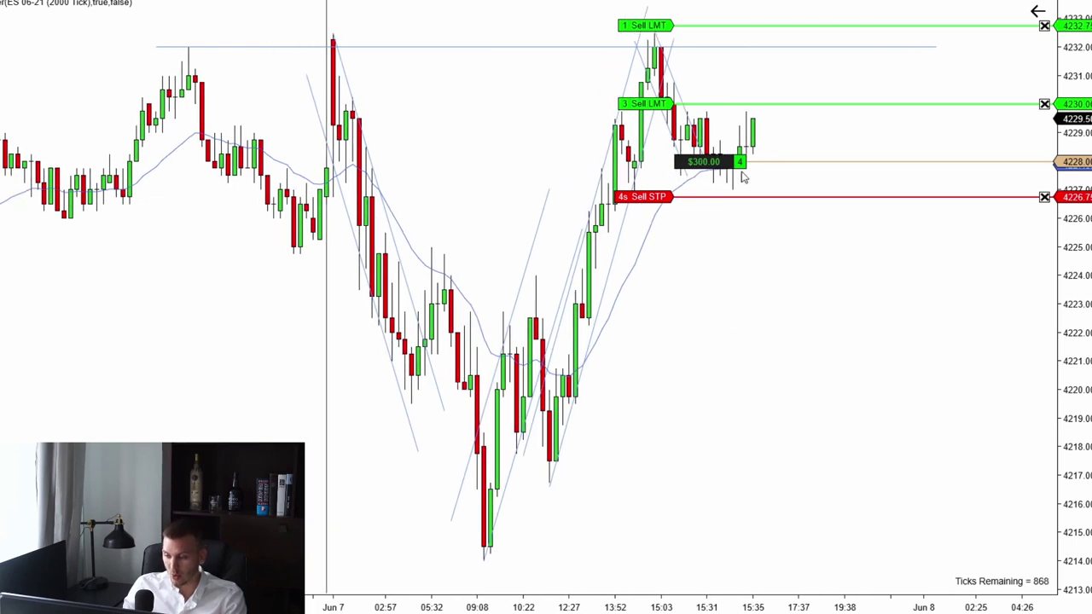
drag(763, 281, 822, 282)
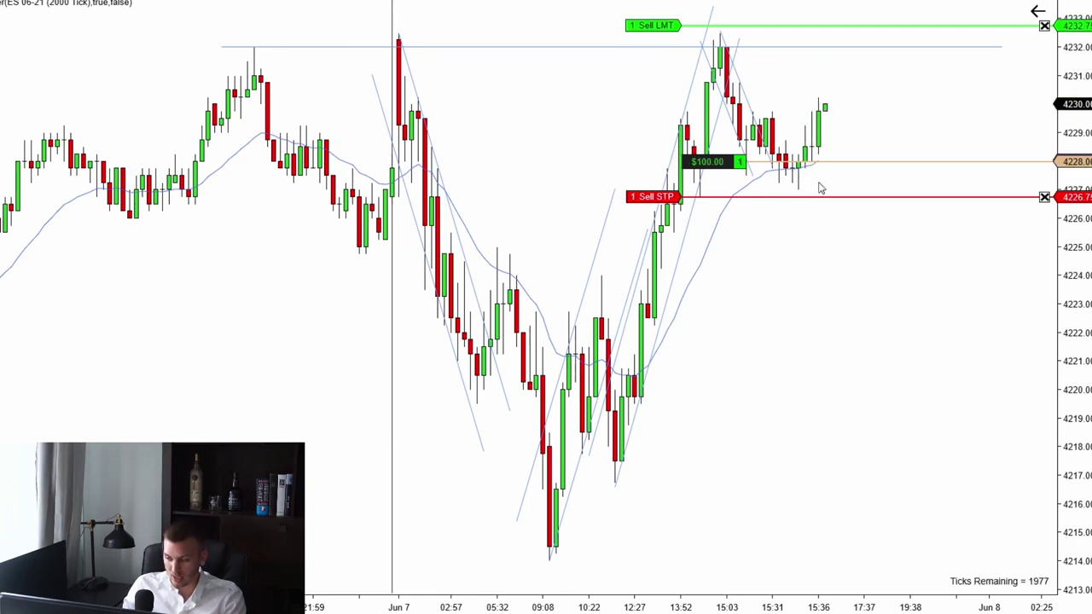
Step: Move the remaining contract's sell stop to the 4228.00 entry price and its sell limit target to 4233.50
drag(827, 199, 831, 168)
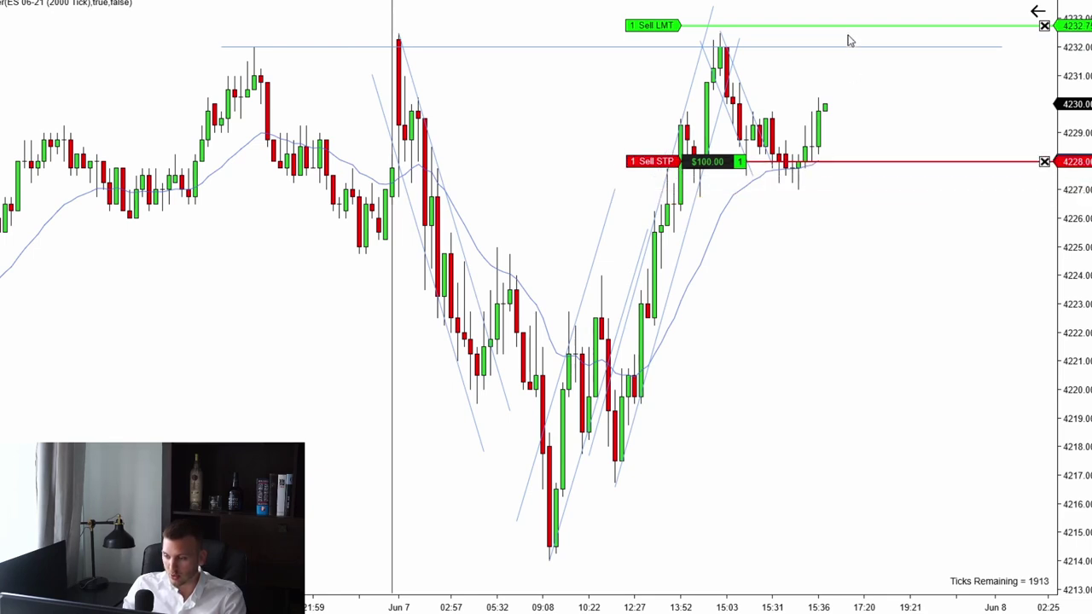
drag(851, 26, 853, 25)
drag(841, 166, 844, 175)
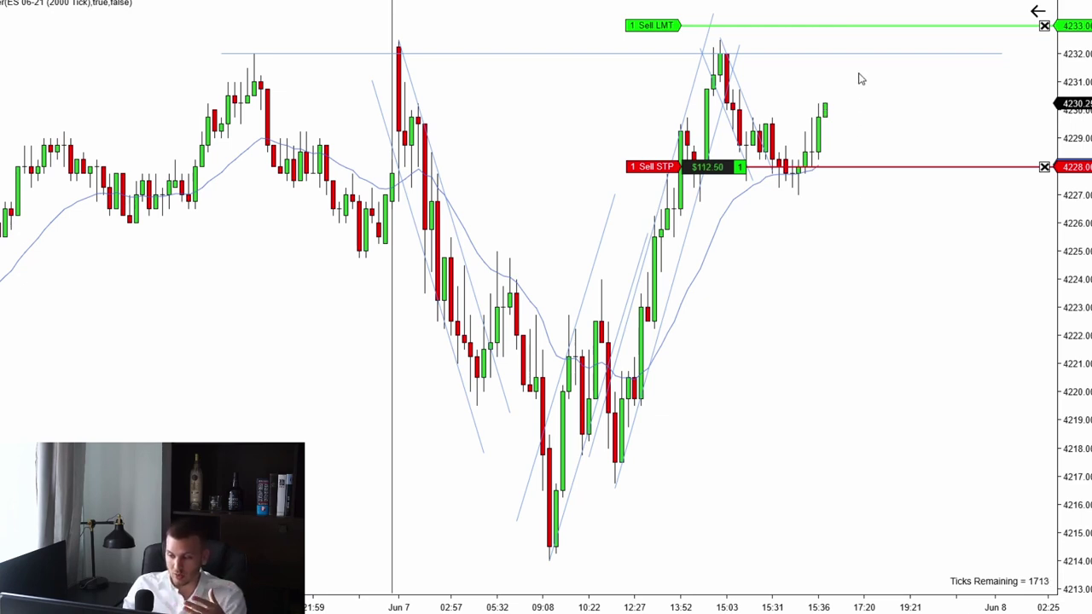
drag(856, 26, 854, 25)
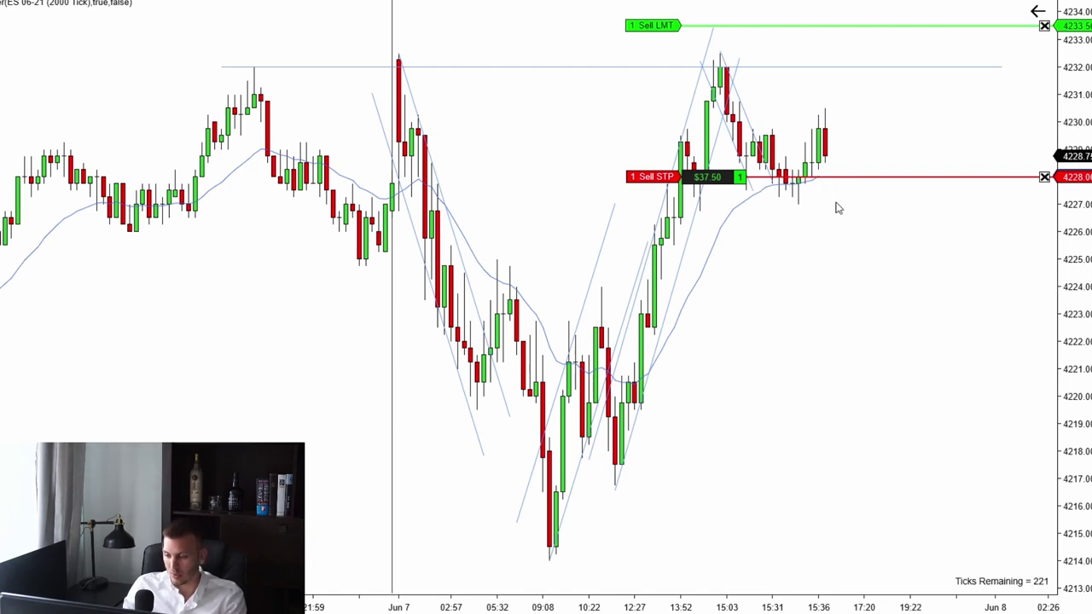
Step: Examine the pullback around the 4228.00 stop, the moving average and the executed trade markers near the latest bars
mouse_move(809, 214)
mouse_down()
mouse_move(624, 224)
mouse_move(825, 221)
mouse_up()
drag(587, 145, 683, 120)
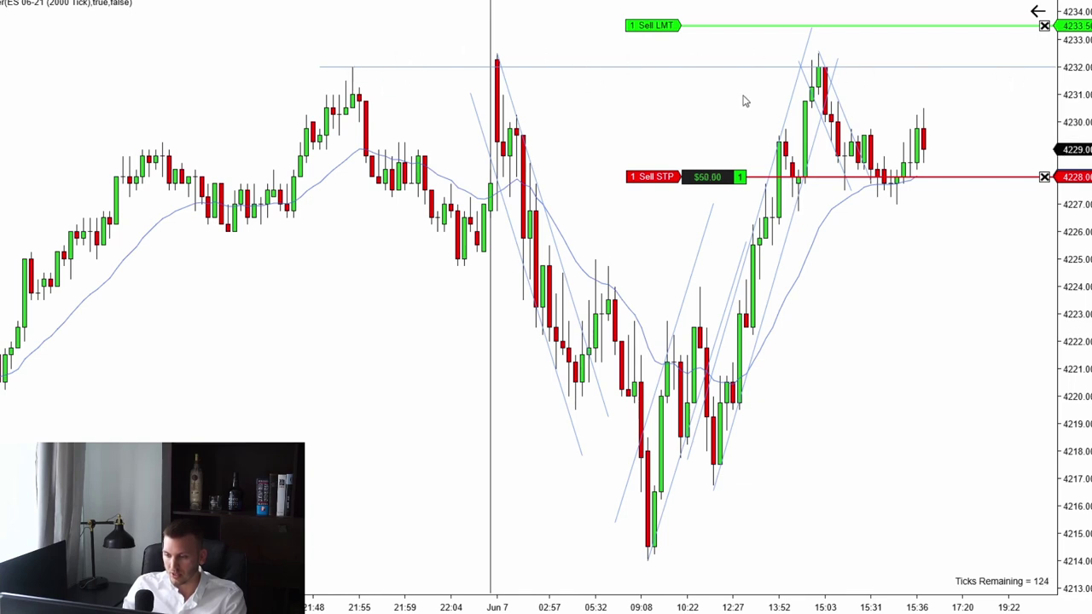
drag(677, 106, 563, 108)
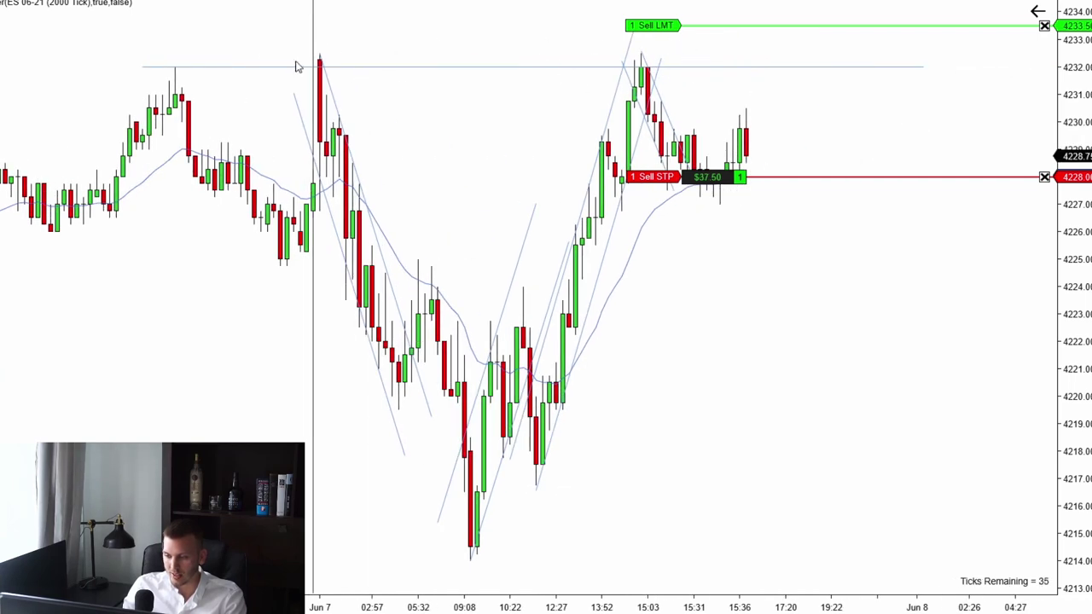
drag(799, 90, 832, 92)
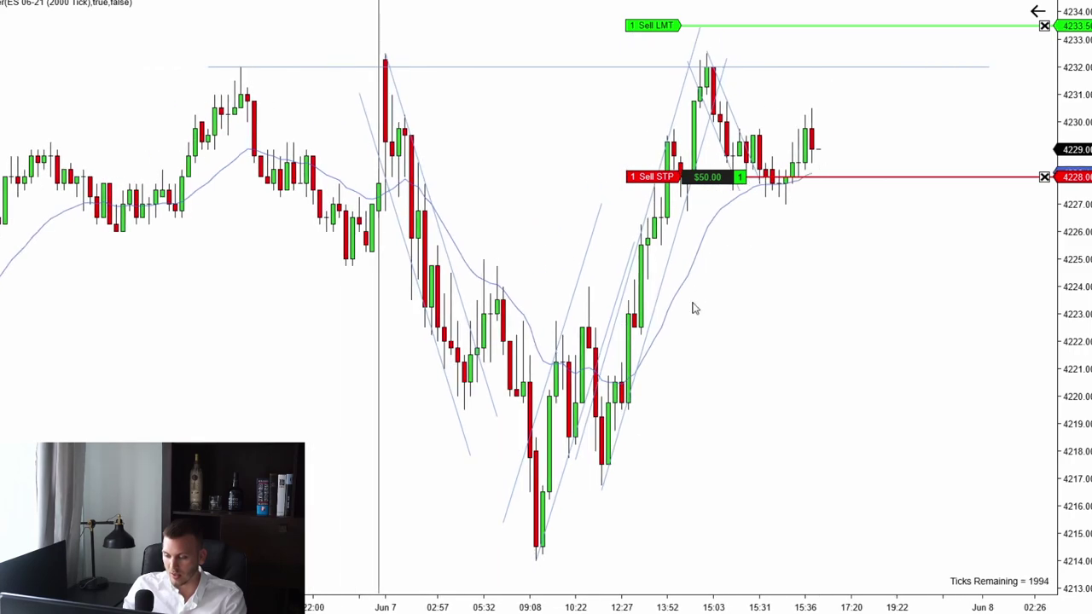
drag(836, 229, 577, 210)
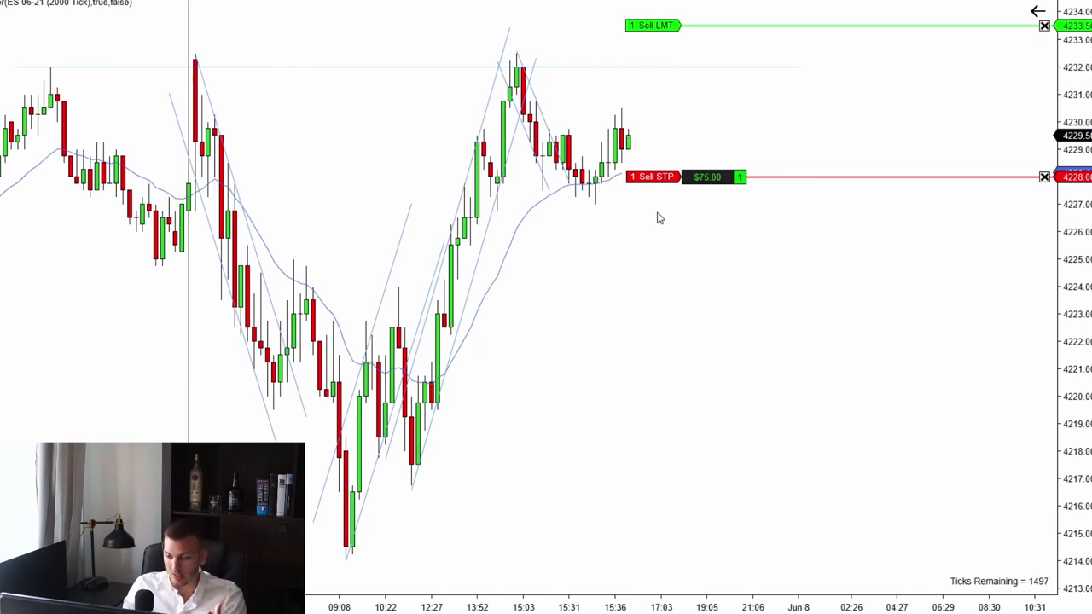
drag(656, 214, 833, 178)
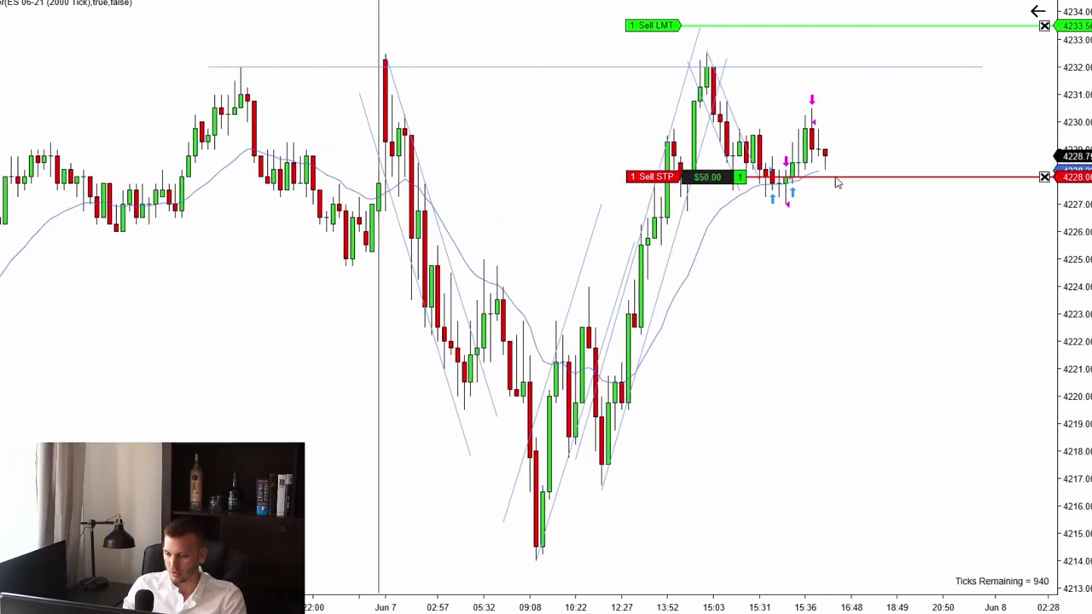
drag(832, 232, 546, 273)
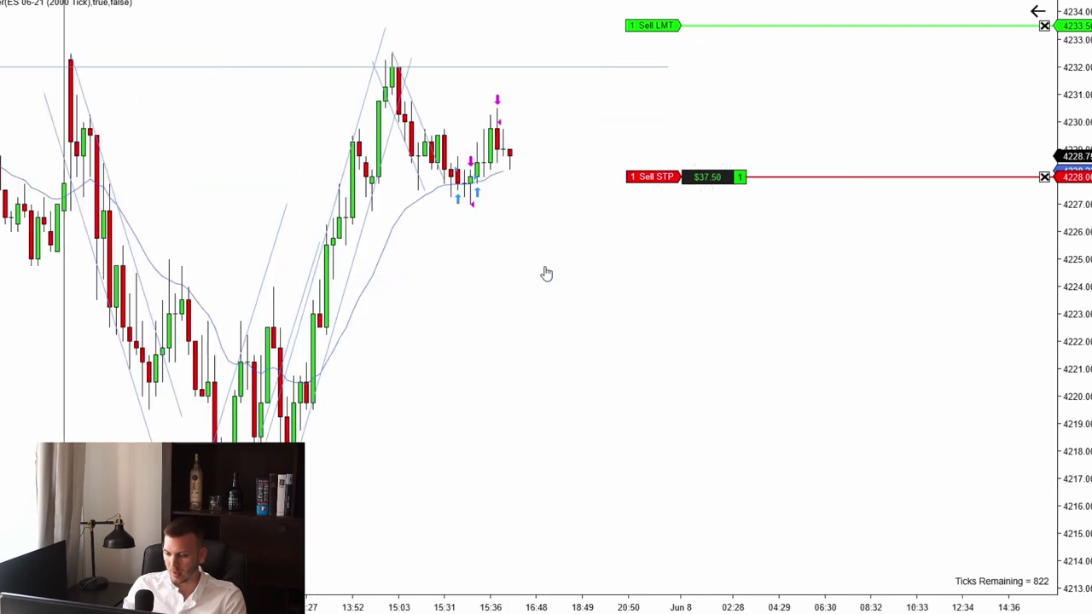
drag(563, 133, 624, 134)
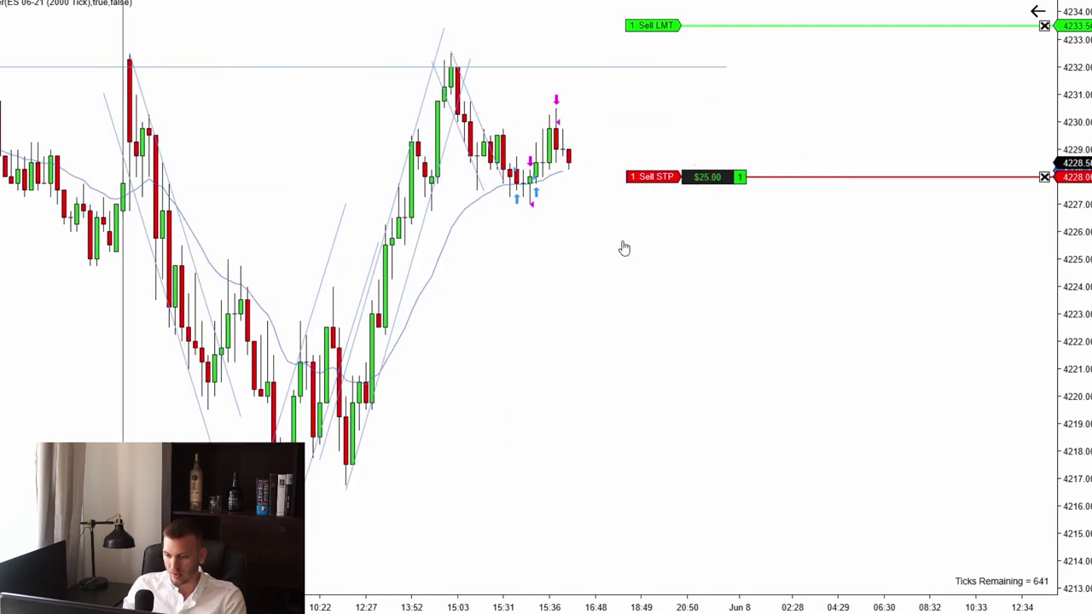
scroll(501, 171, up, 1)
drag(658, 112, 784, 122)
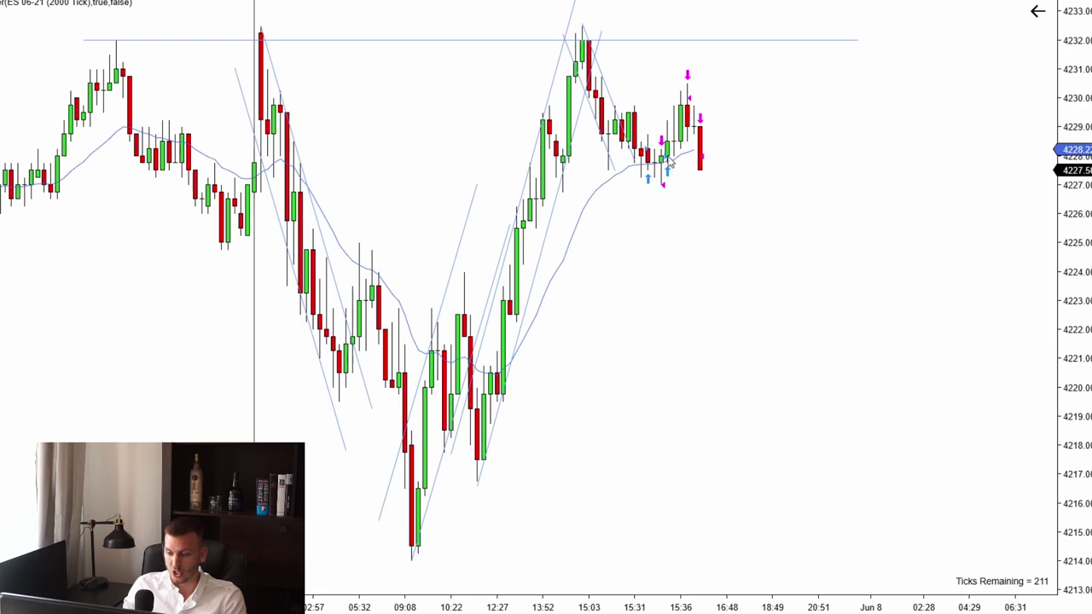
drag(790, 95, 858, 95)
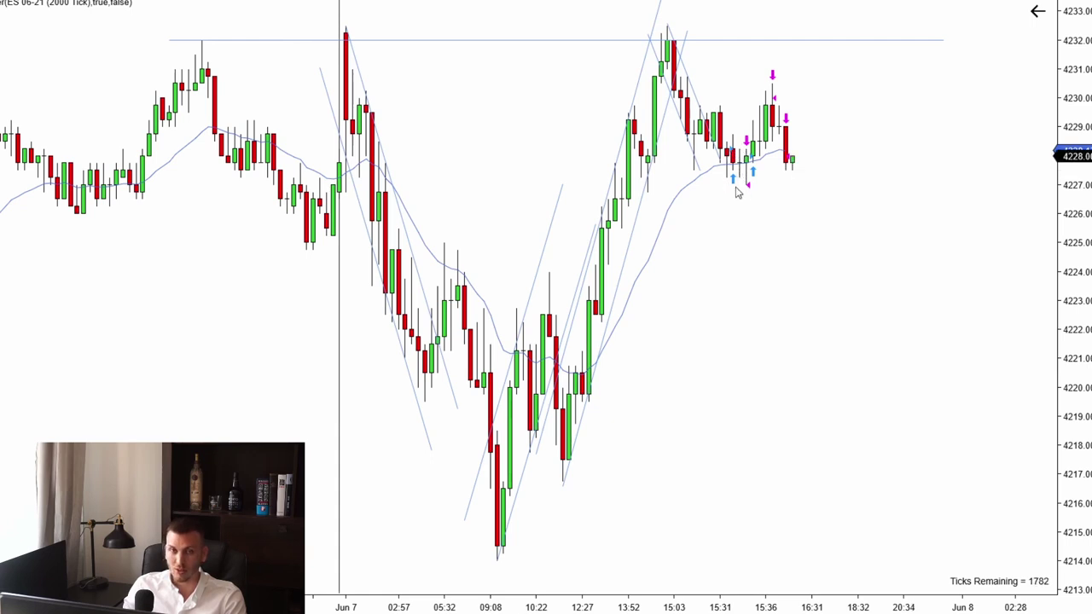
drag(878, 147, 832, 141)
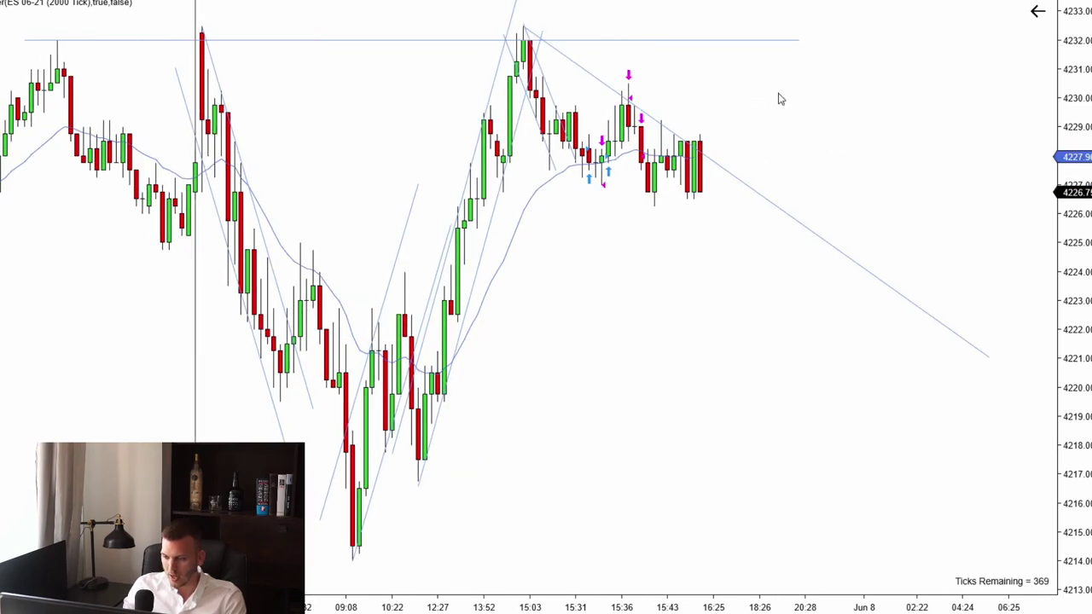
Step: Place a 4-contract sell limit order at 4230.25, lower it to 4229.75, and finally bring it down to the market around 4226.50
right_click(754, 91)
click(853, 241)
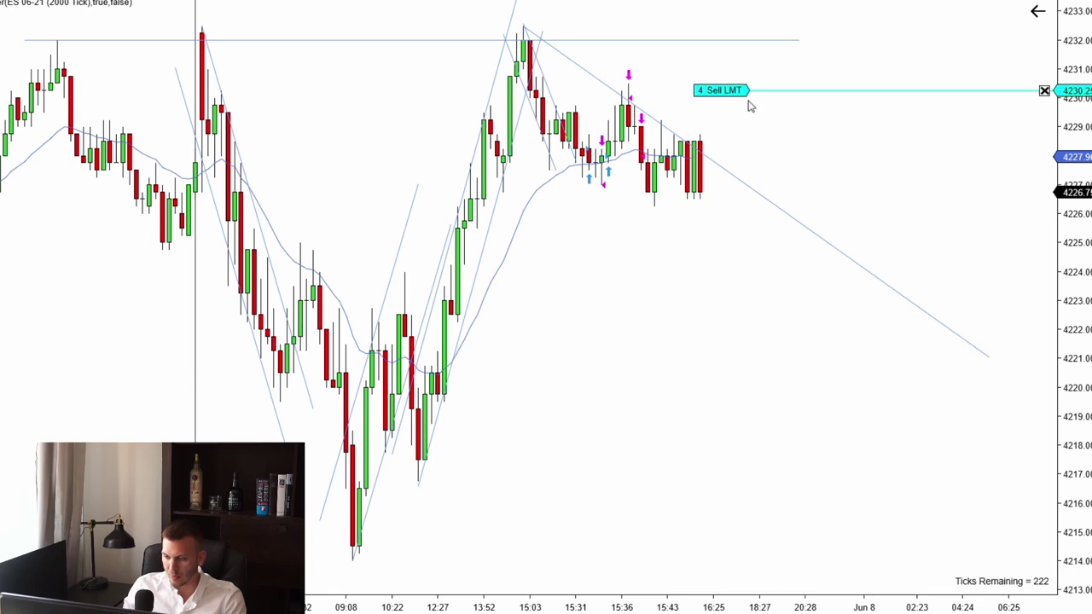
drag(871, 88, 840, 104)
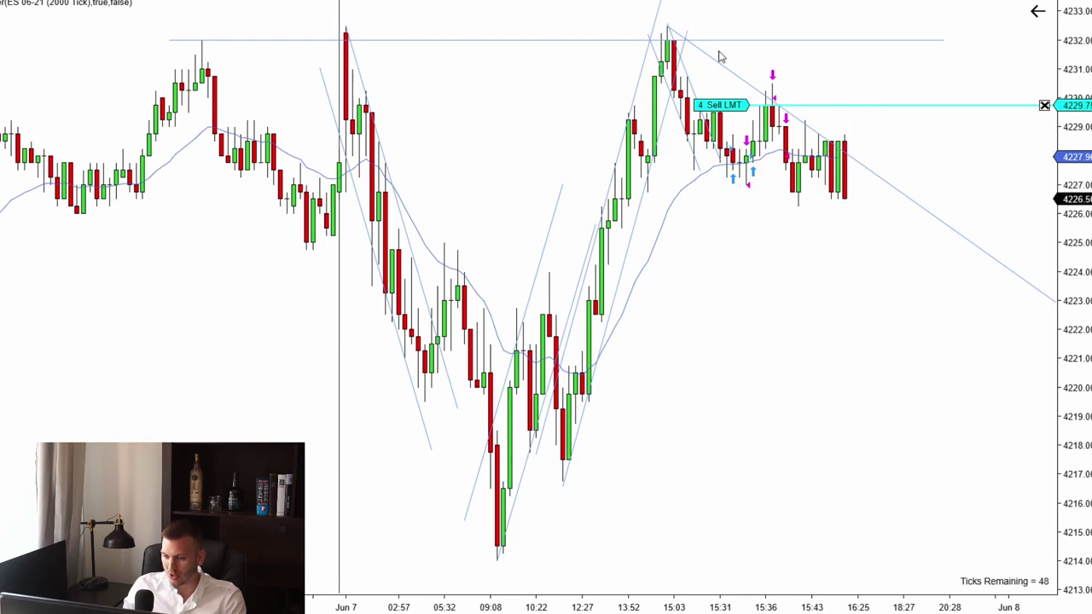
drag(866, 107, 853, 204)
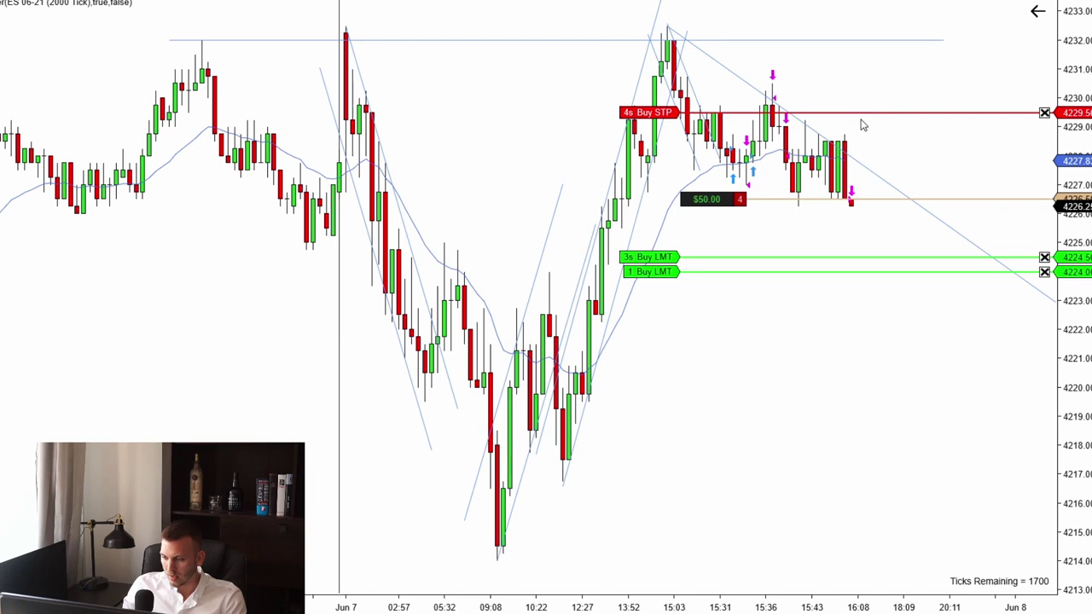
Step: Set the short position's protective buy stop to 4229.00 and its 1-contract buy limit target to 4218.50
drag(857, 123, 856, 137)
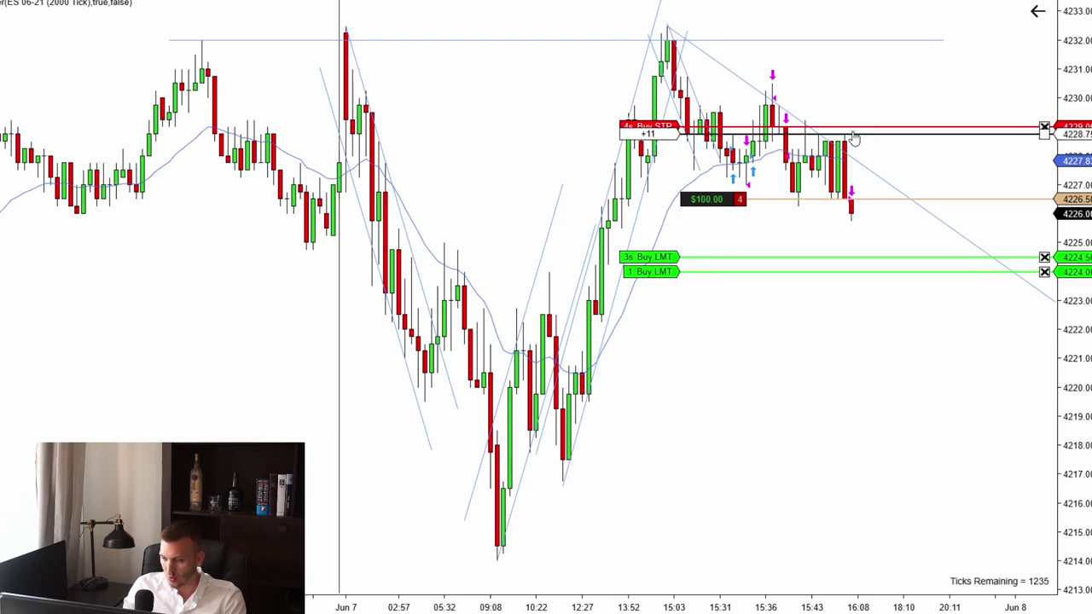
drag(892, 272, 873, 430)
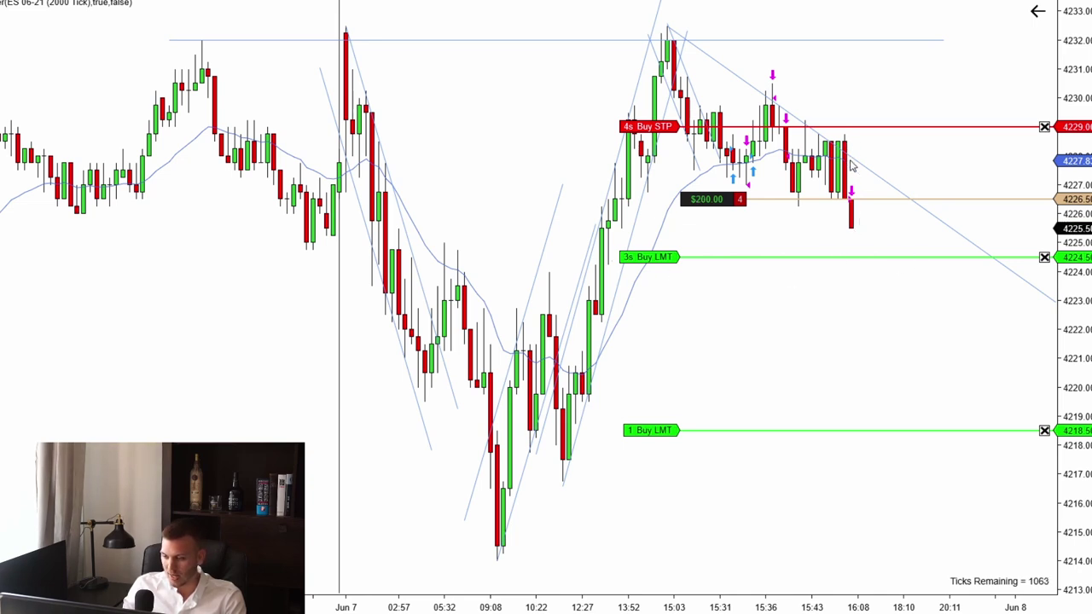
drag(856, 130, 858, 135)
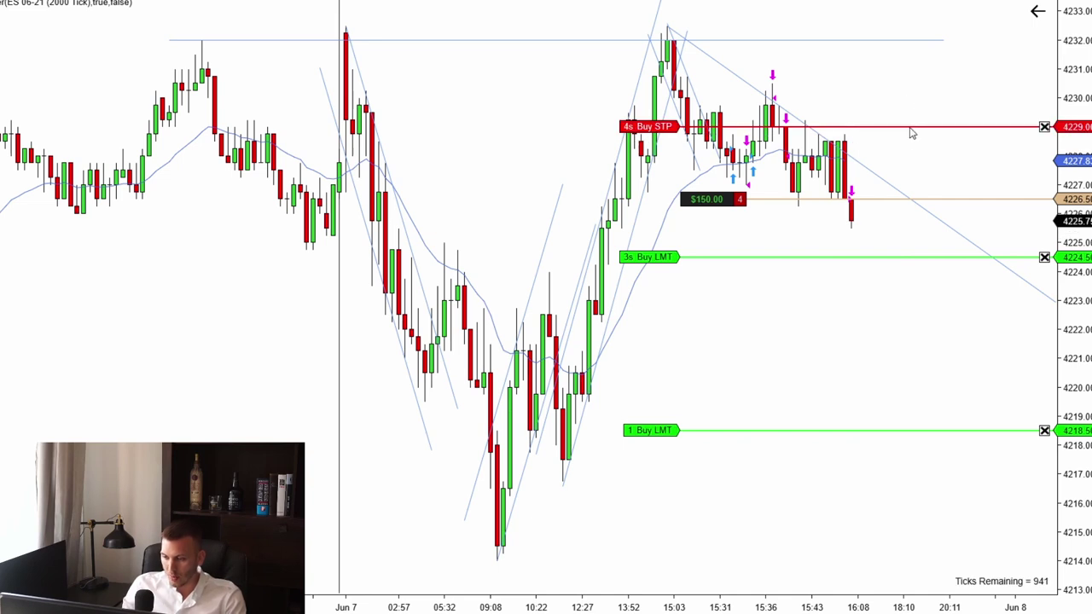
scroll(915, 103, up, 1)
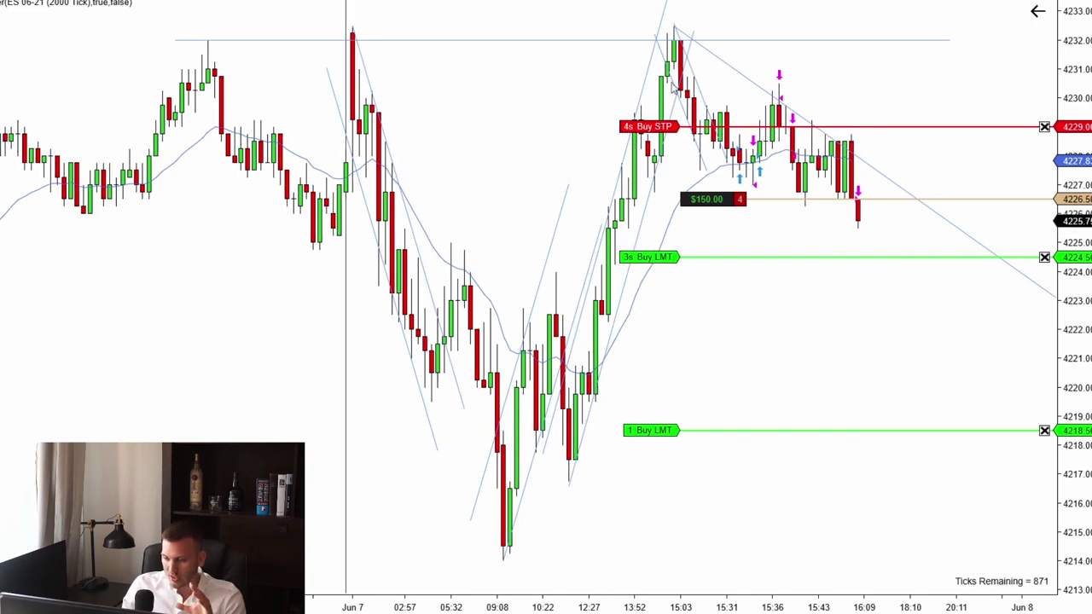
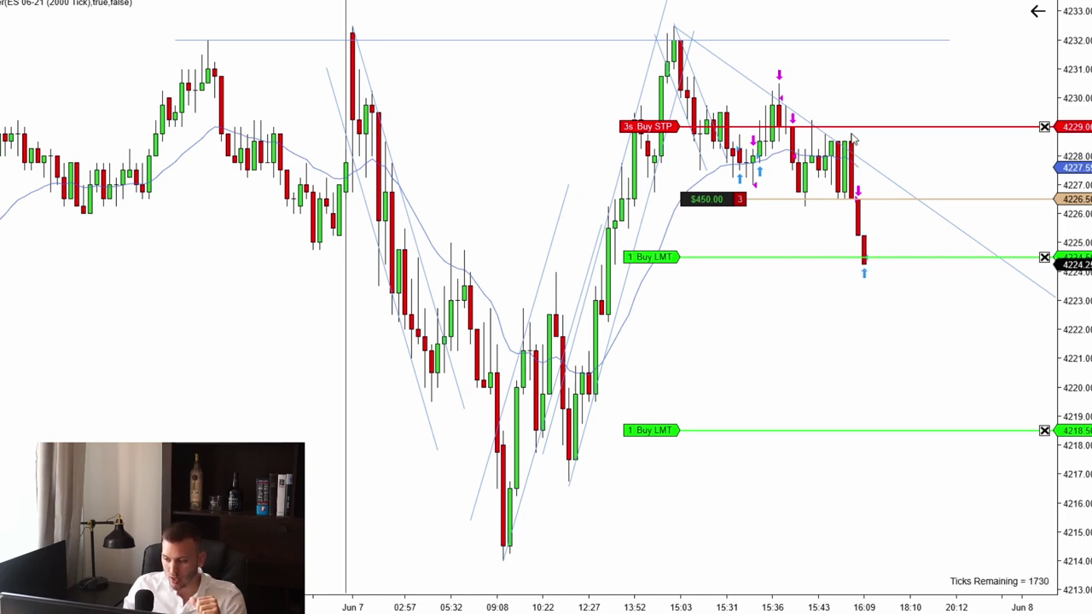
Step: Move the short's buy stop to the 4226.50 entry price and lower the 1-contract buy limit target to 4215.25
drag(882, 129, 882, 206)
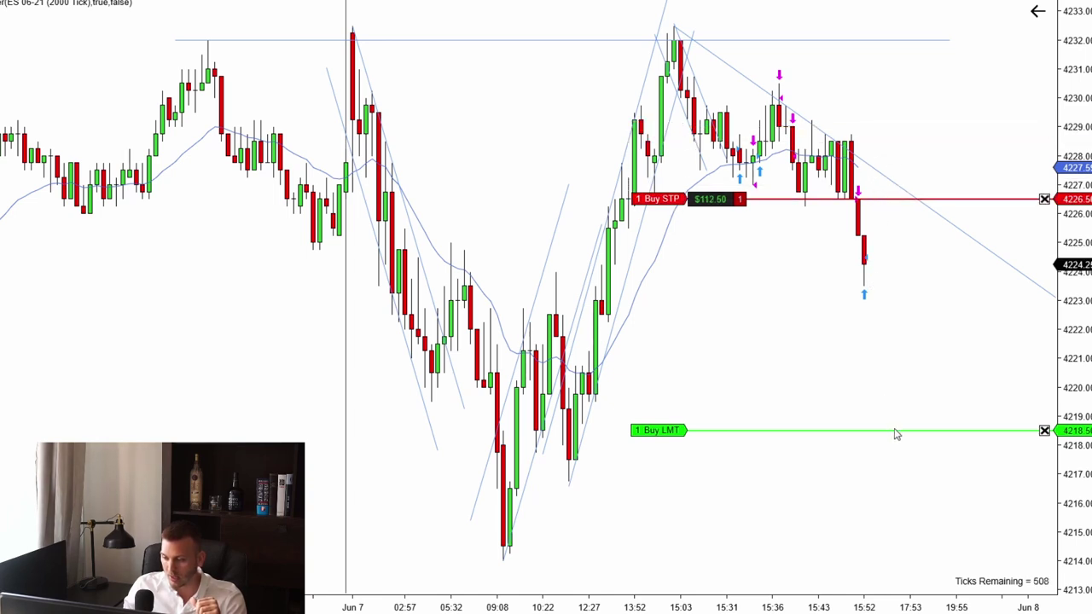
drag(908, 432, 889, 518)
scroll(892, 307, up, 1)
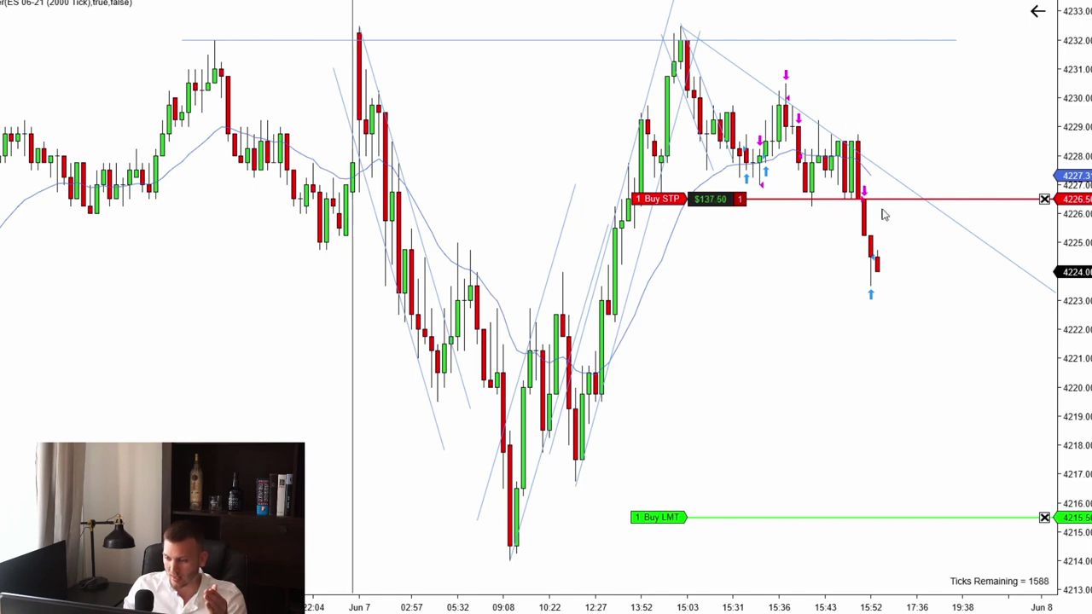
drag(938, 517, 938, 524)
Step: Draw a horizontal support line from the session's lowest swing at about 4214.50
scroll(860, 449, down, 3)
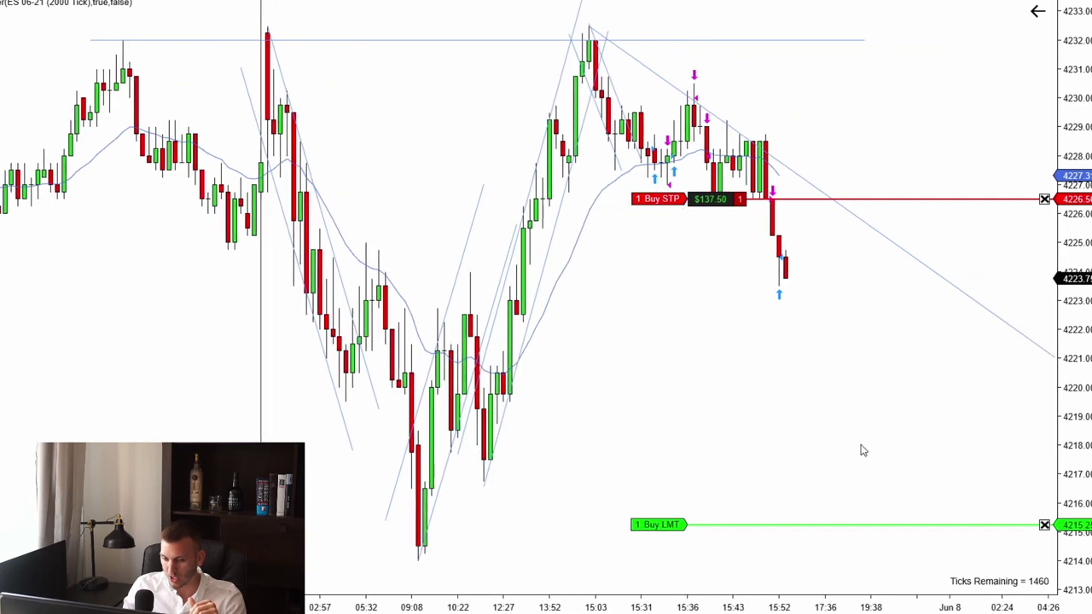
click(145, 3)
click(205, 182)
click(426, 548)
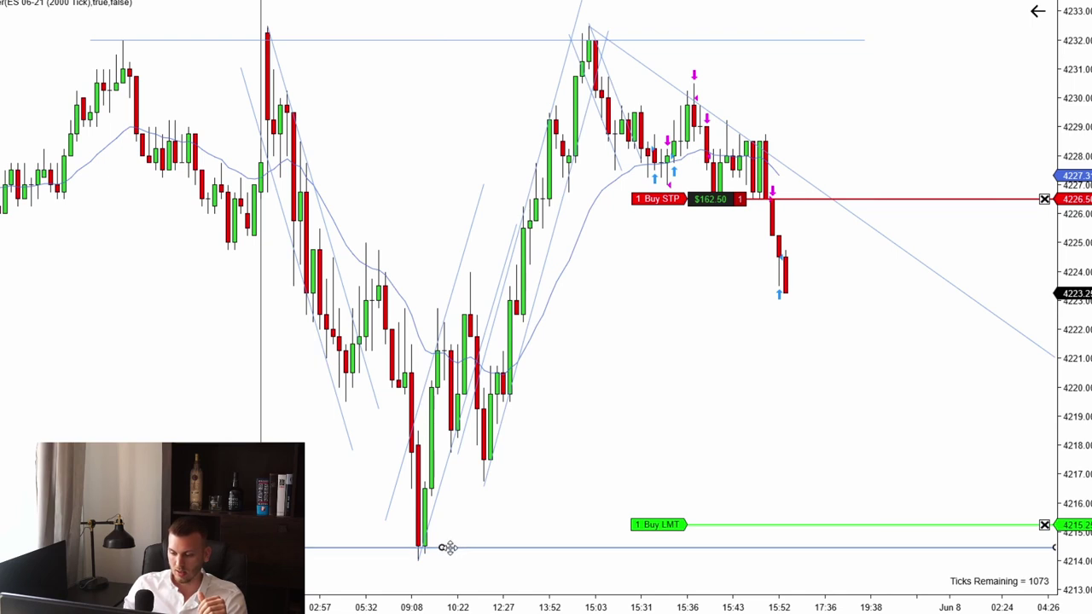
Step: Duplicate the descending trend line and place the parallel copy beneath it along the recent swing lows to form a channel
click(802, 176)
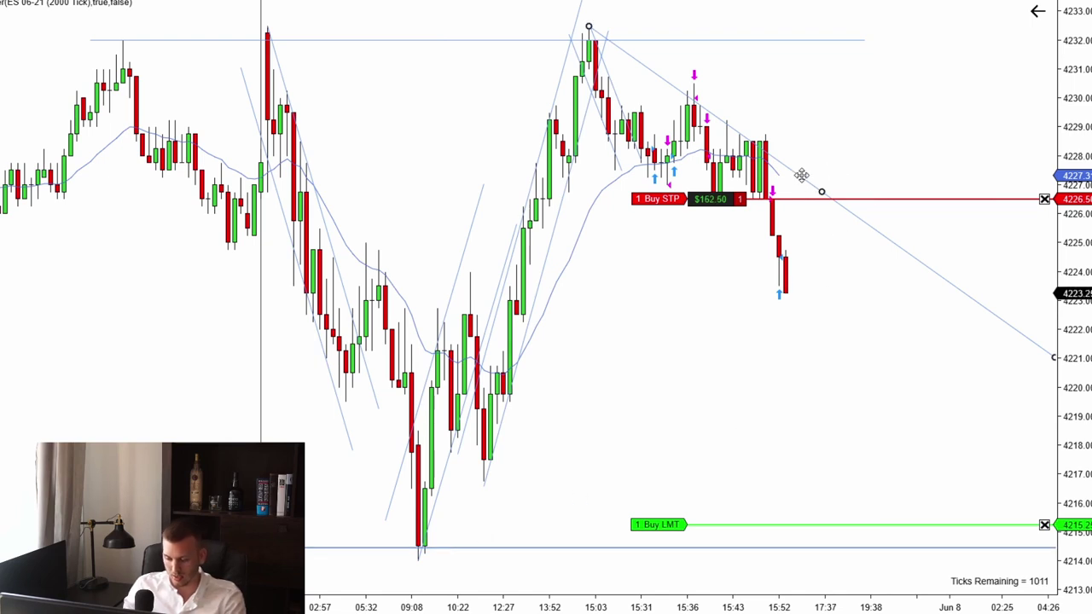
key(ctrl+c)
key(ctrl+v)
drag(802, 176, 768, 251)
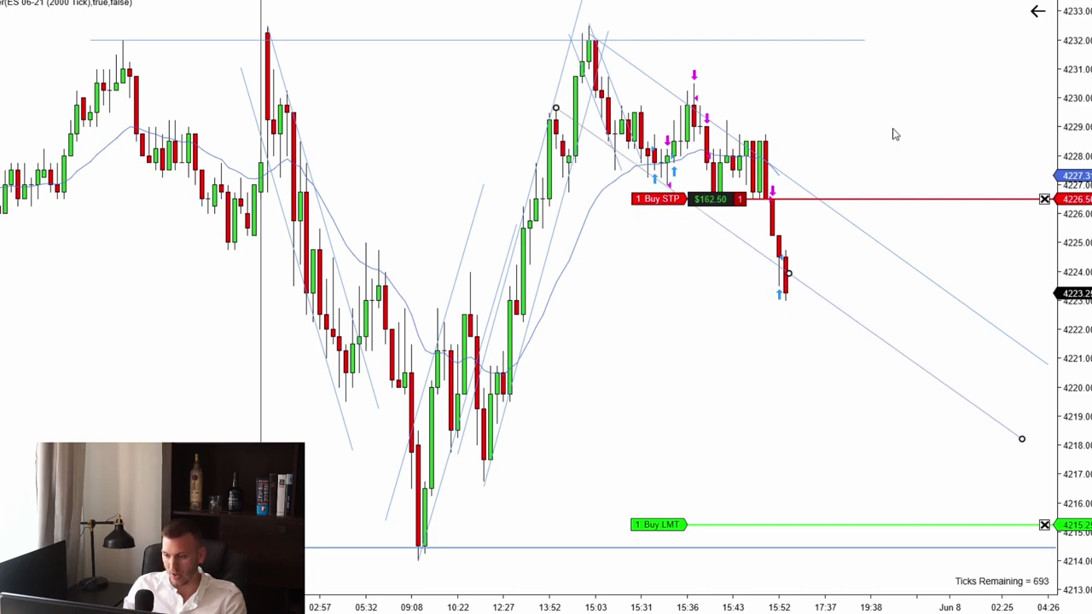
Step: Check the current time in the Google search window, and examine the descending channel around the latest bars
drag(895, 134, 862, 139)
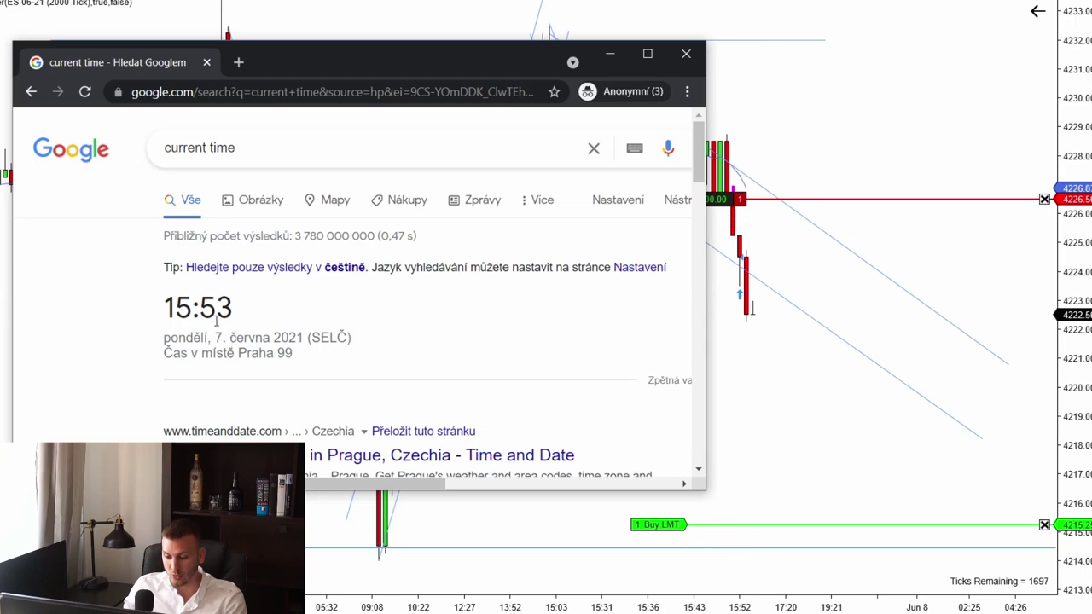
click(772, 383)
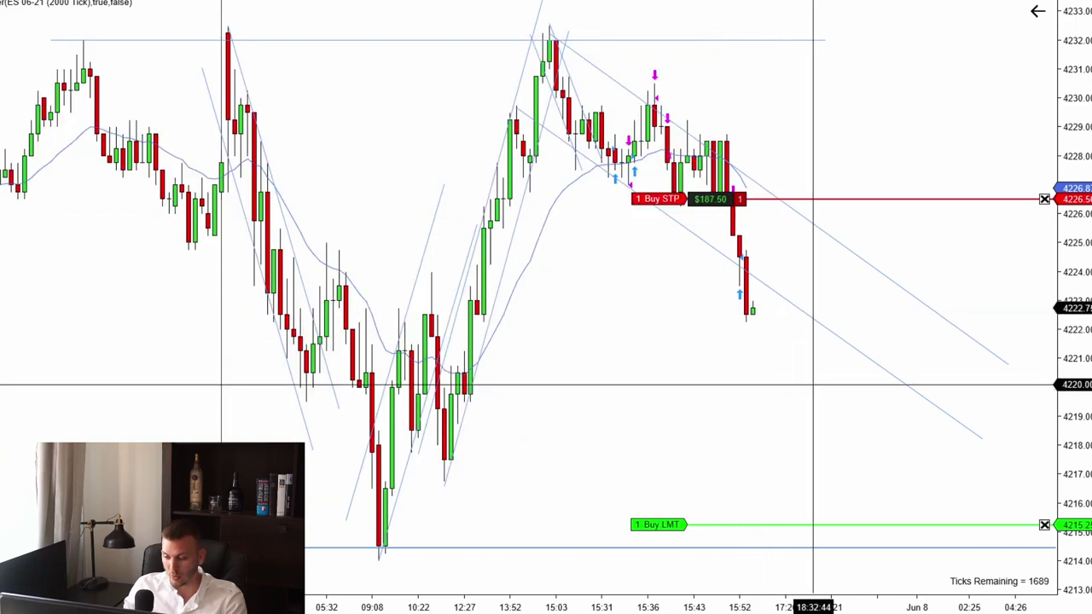
scroll(768, 384, down, 5)
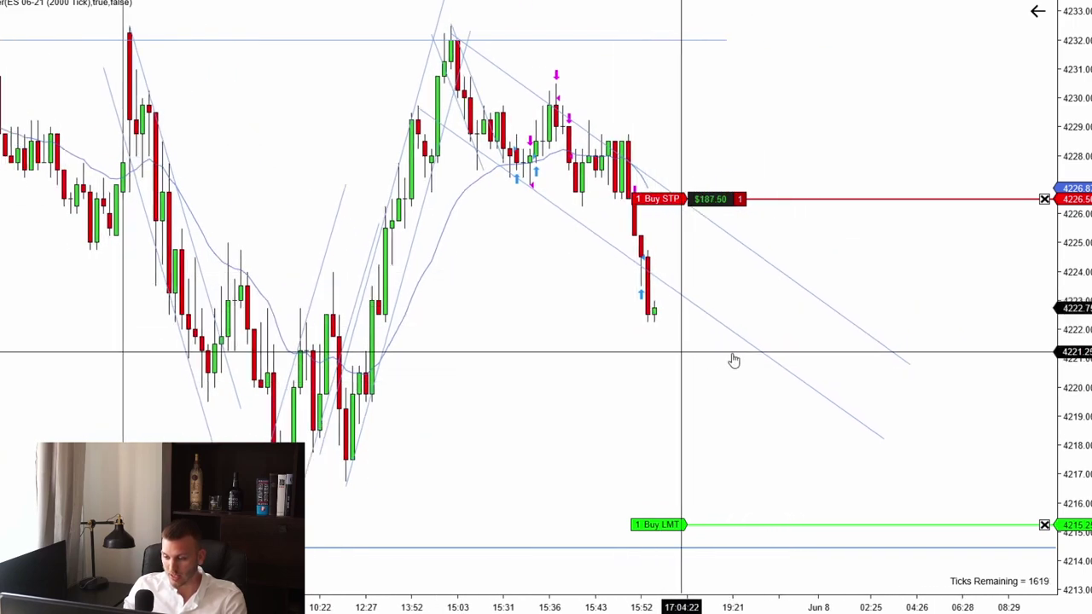
scroll(768, 363, up, 3)
scroll(695, 389, down, 3)
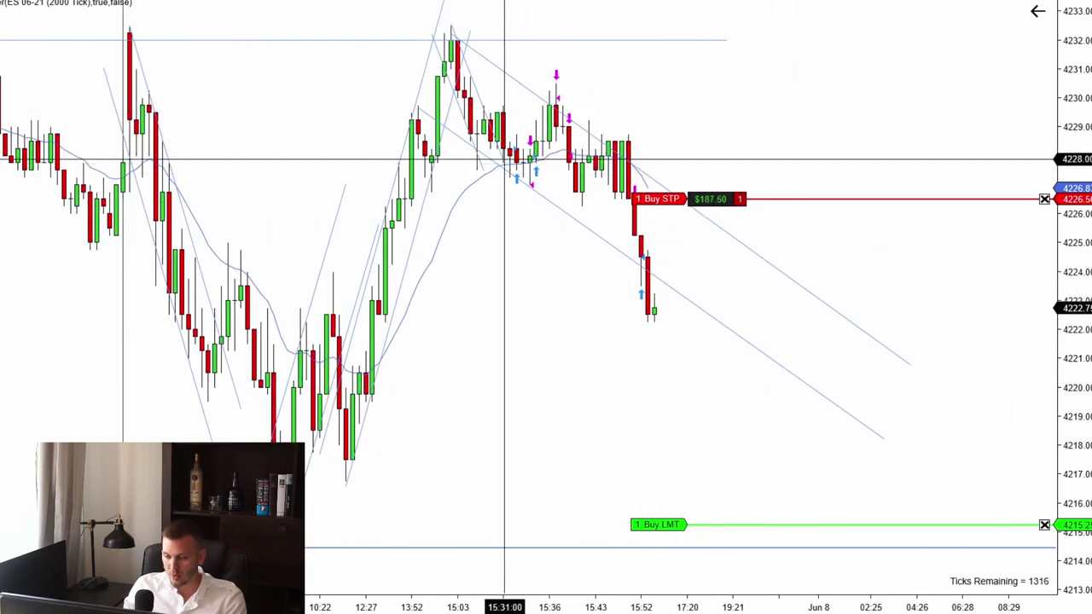
scroll(705, 122, up, 3)
scroll(569, 117, down, 8)
scroll(816, 114, up, 12)
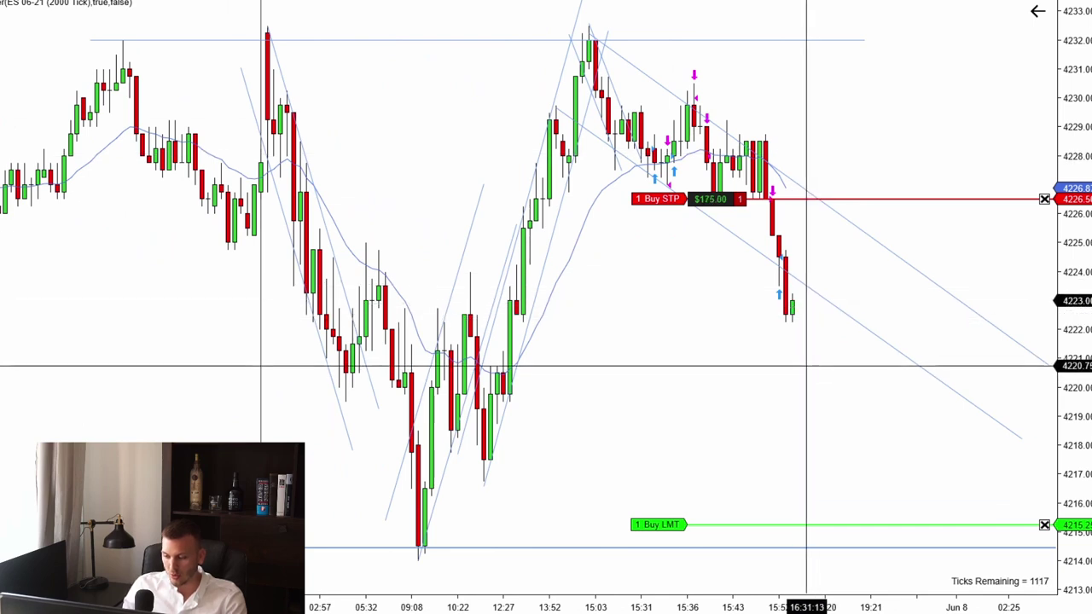
Step: Draw a steeper descending trend line from the 4230.50 swing high and fit a parallel copy along the swing lows
scroll(907, 304, down, 5)
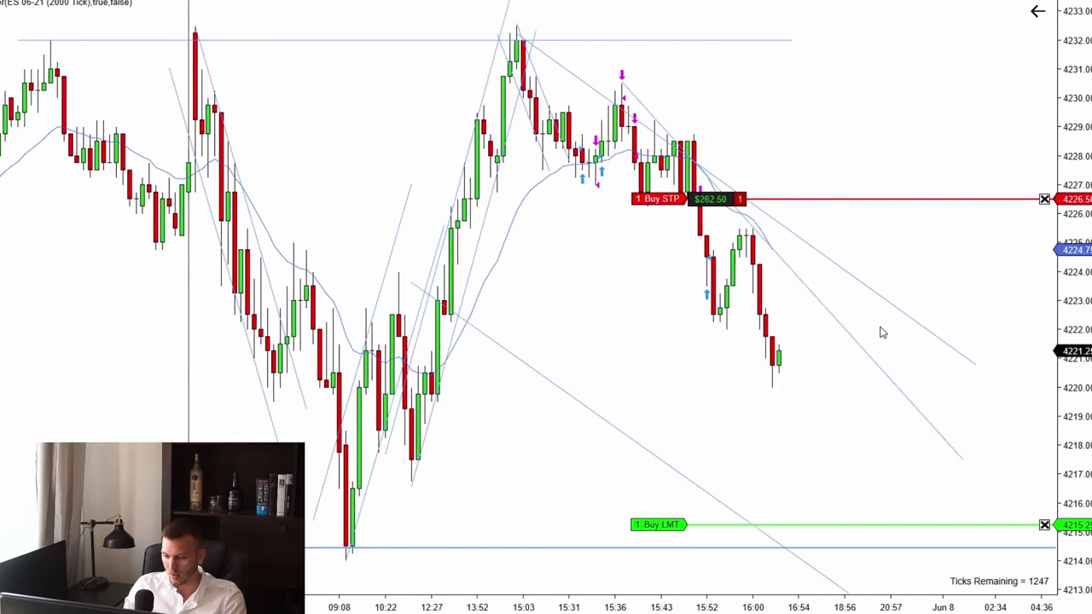
drag(880, 330, 846, 376)
click(913, 324)
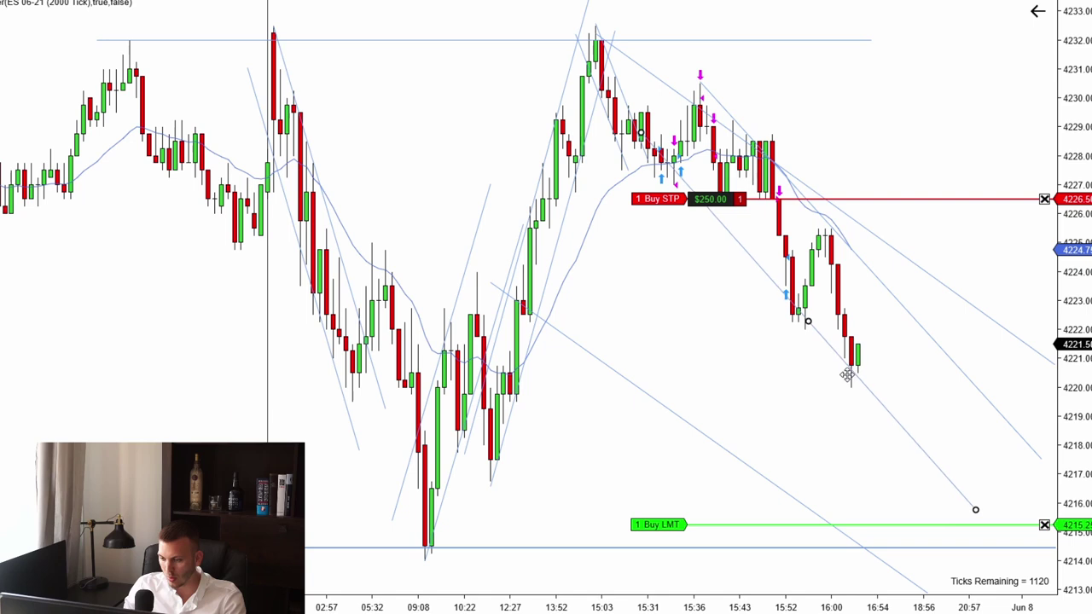
drag(865, 103, 722, 102)
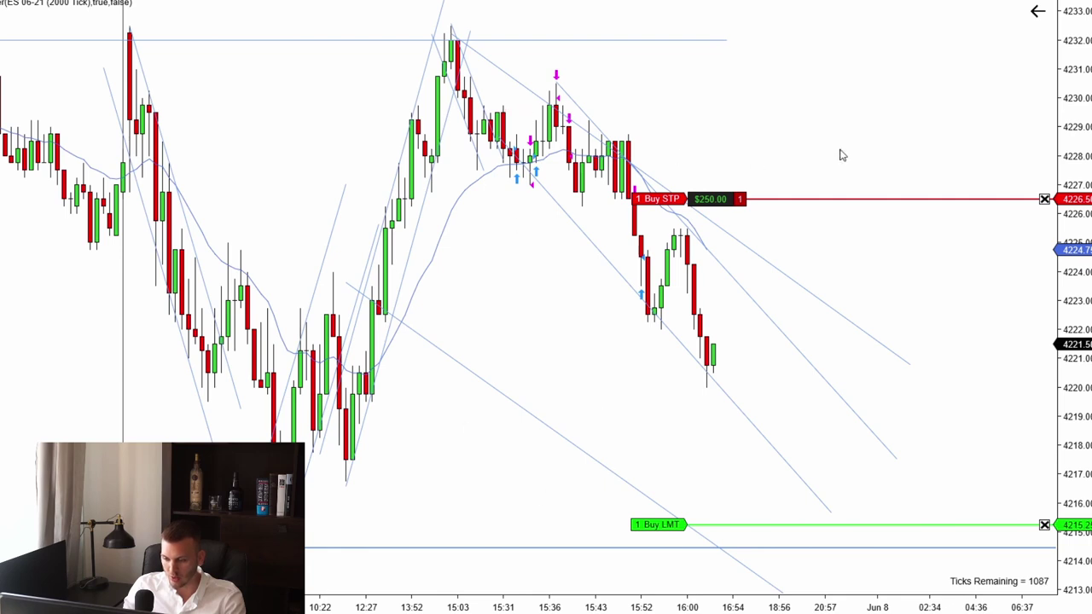
drag(756, 122, 549, 214)
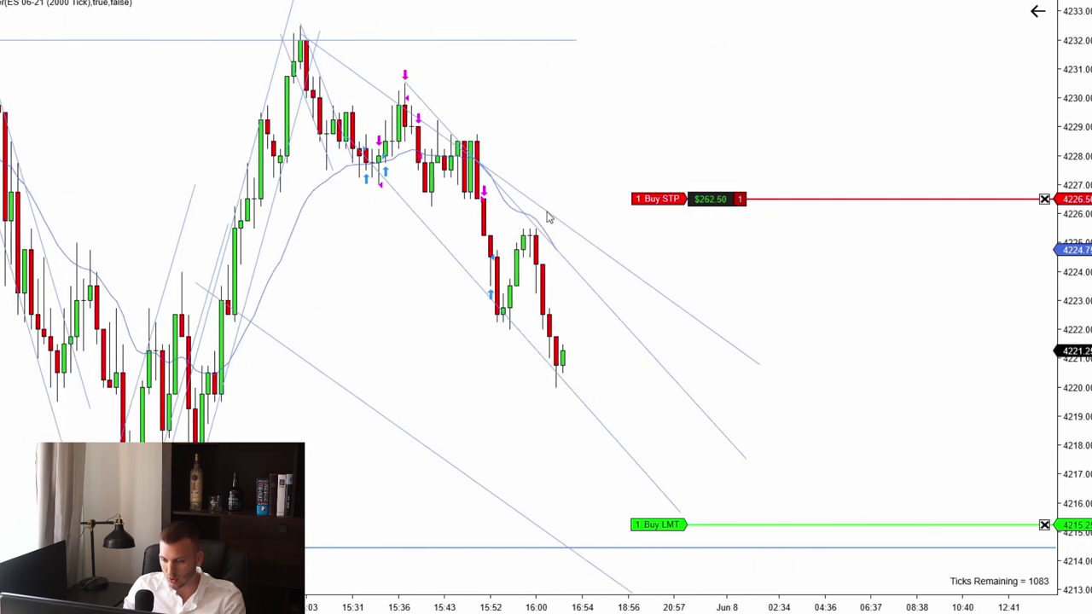
click(441, 260)
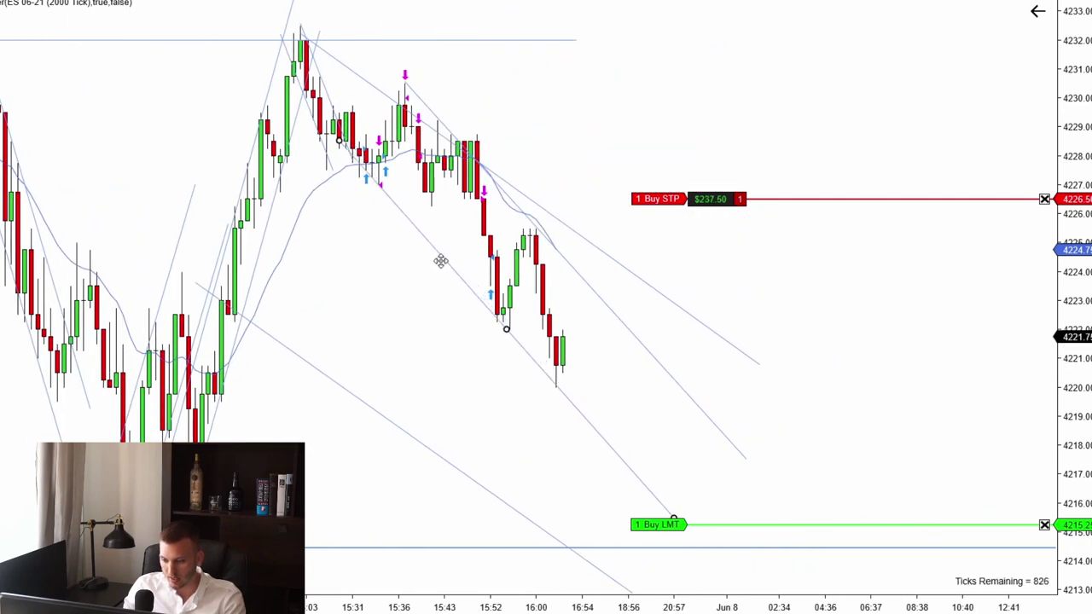
Step: Lower the short's 1-contract buy limit target to 4214.75, just above the horizontal support line
drag(568, 165, 576, 275)
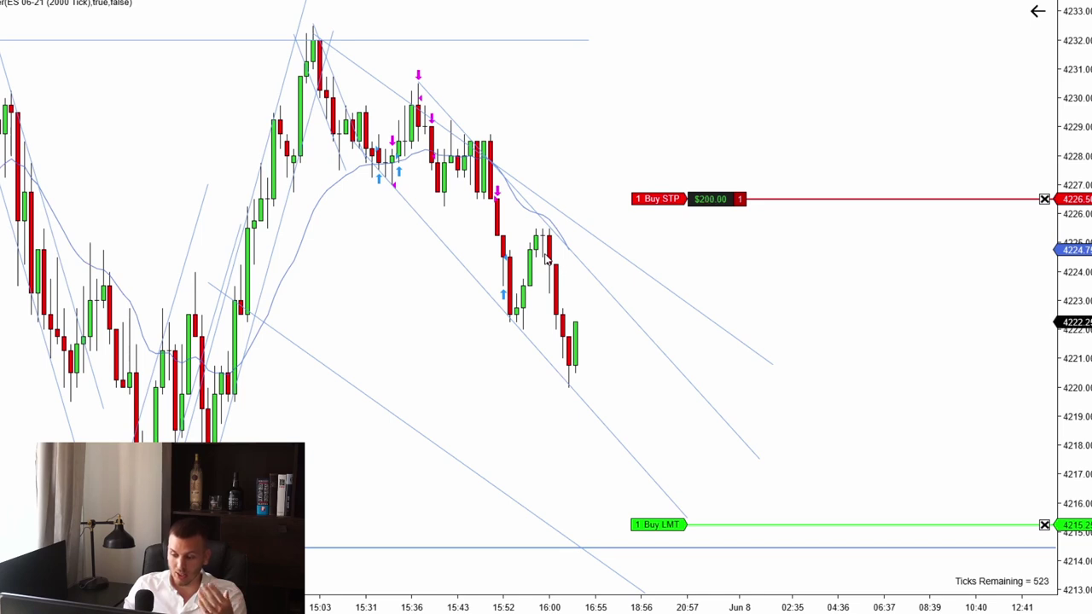
scroll(658, 128, up, 2)
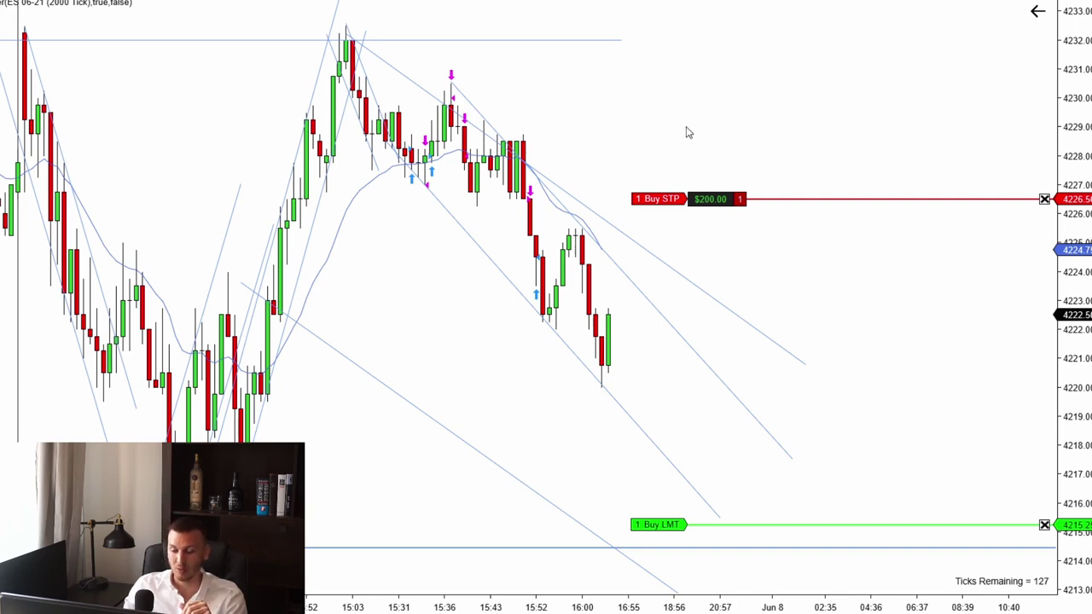
scroll(841, 134, up, 10)
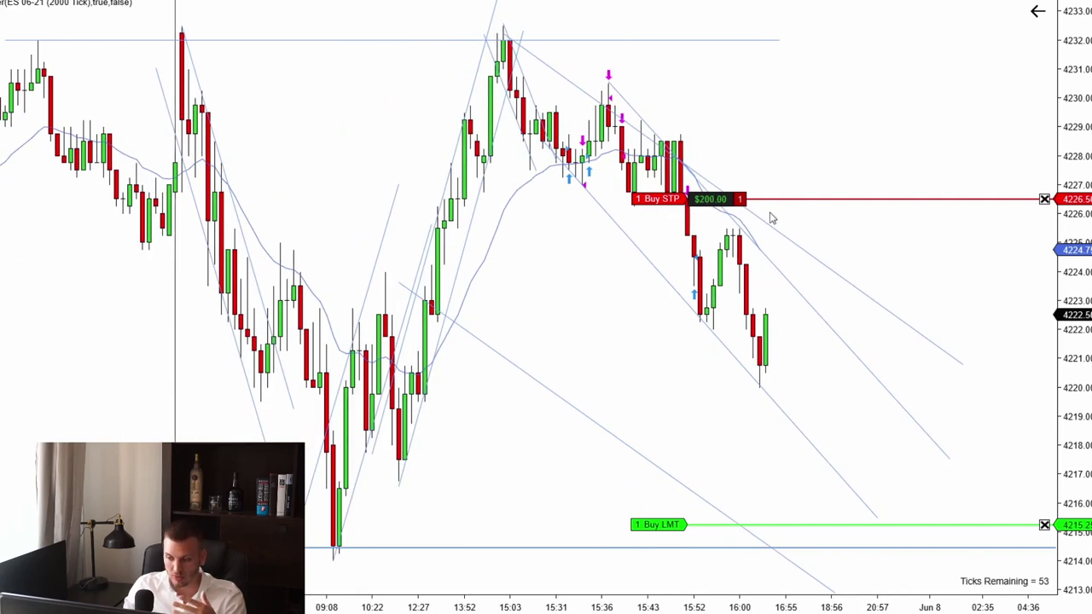
scroll(899, 134, up, 6)
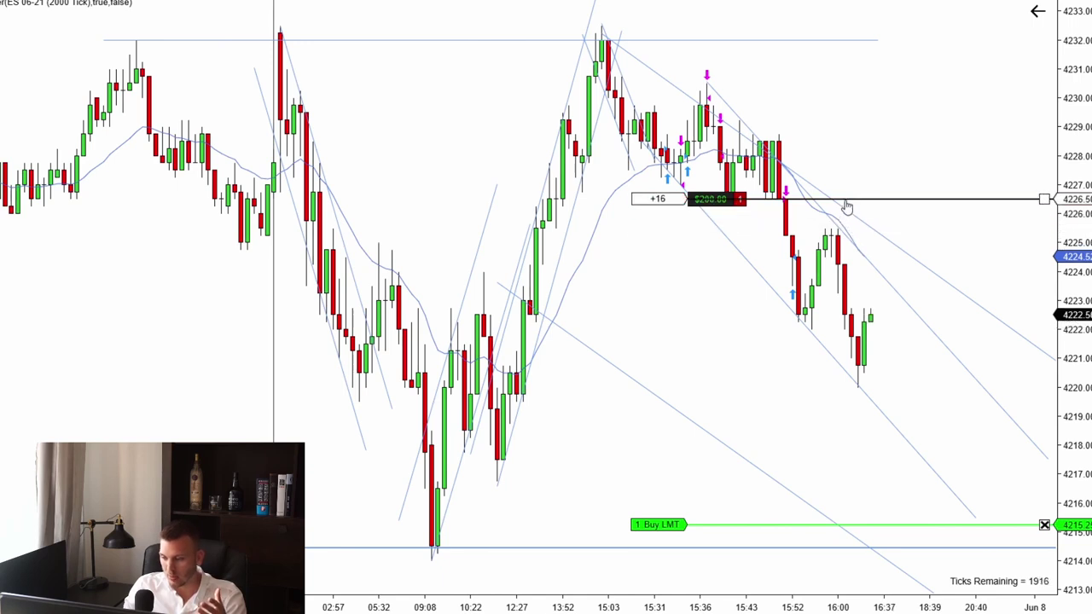
scroll(928, 225, down, 3)
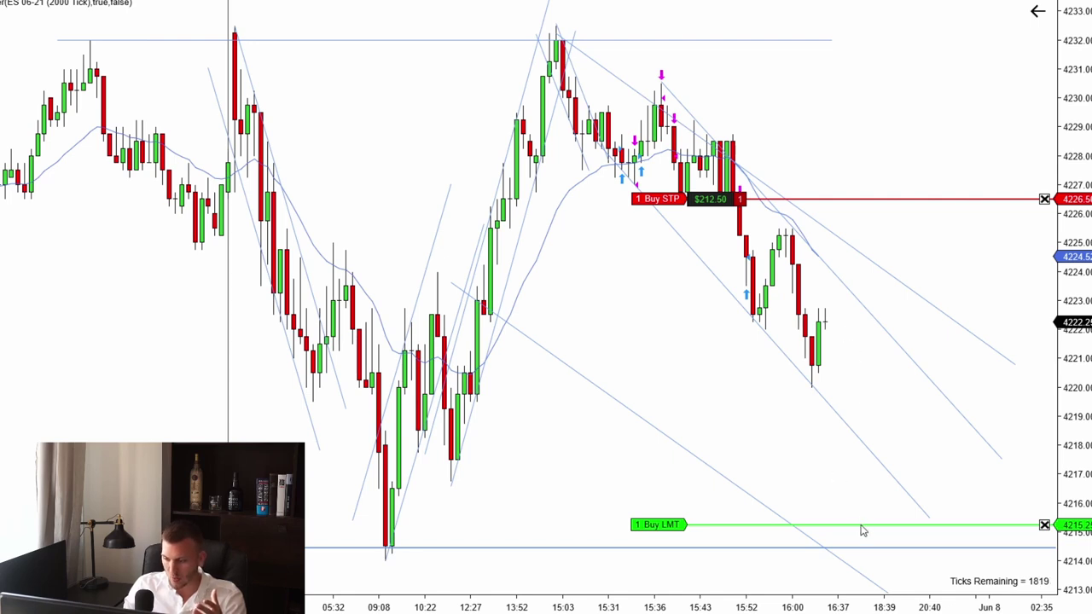
drag(860, 525, 861, 546)
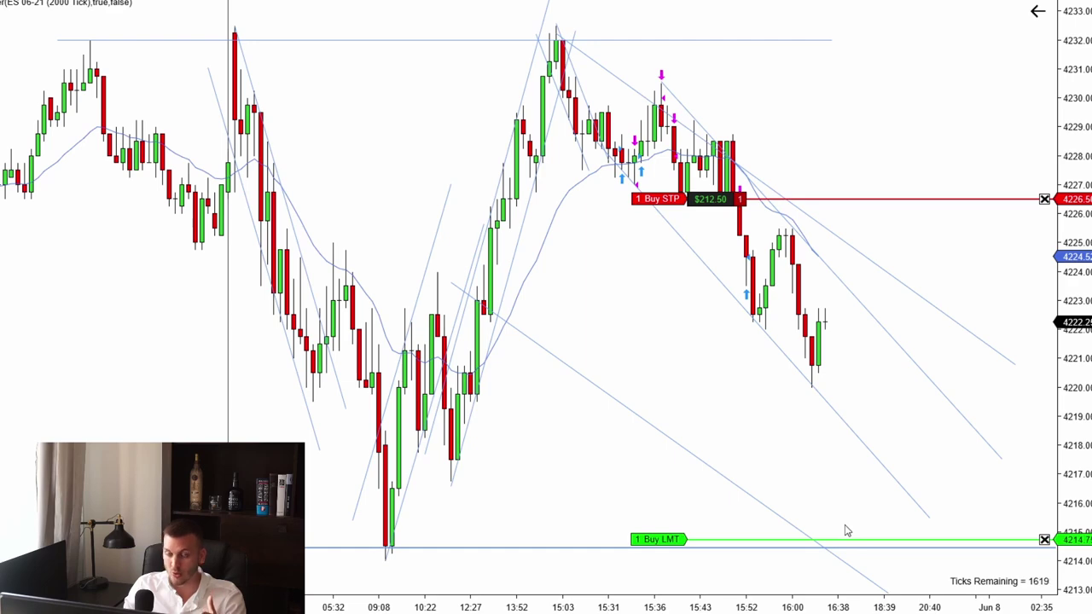
Step: Move the short's protective buy stop down to 4223.50, above the latest swing high
mouse_move(879, 394)
mouse_down()
mouse_move(654, 405)
mouse_move(751, 394)
mouse_move(909, 280)
mouse_up()
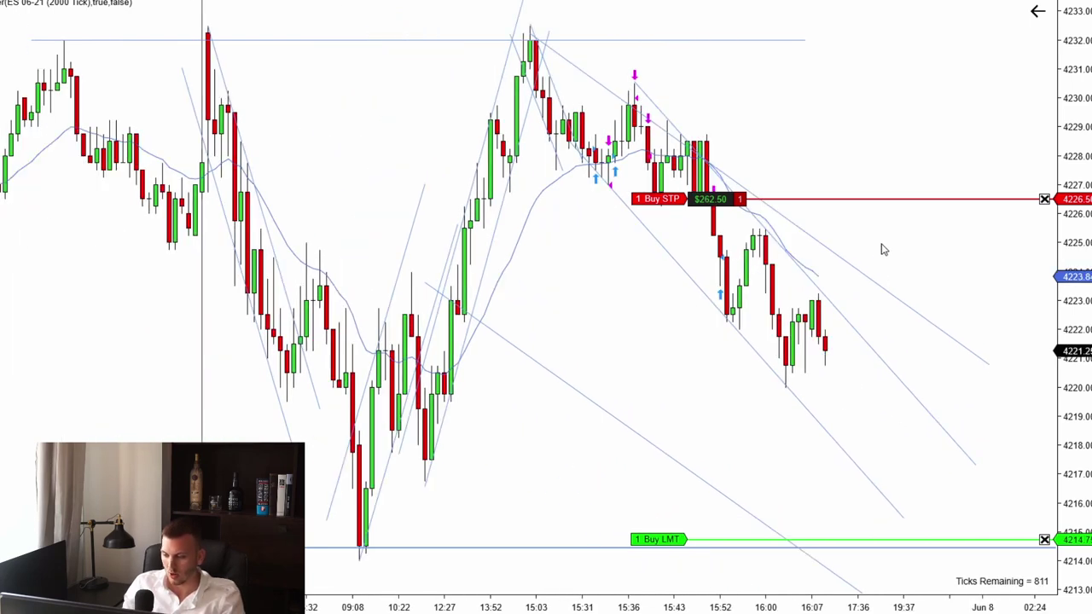
scroll(858, 237, up, 1)
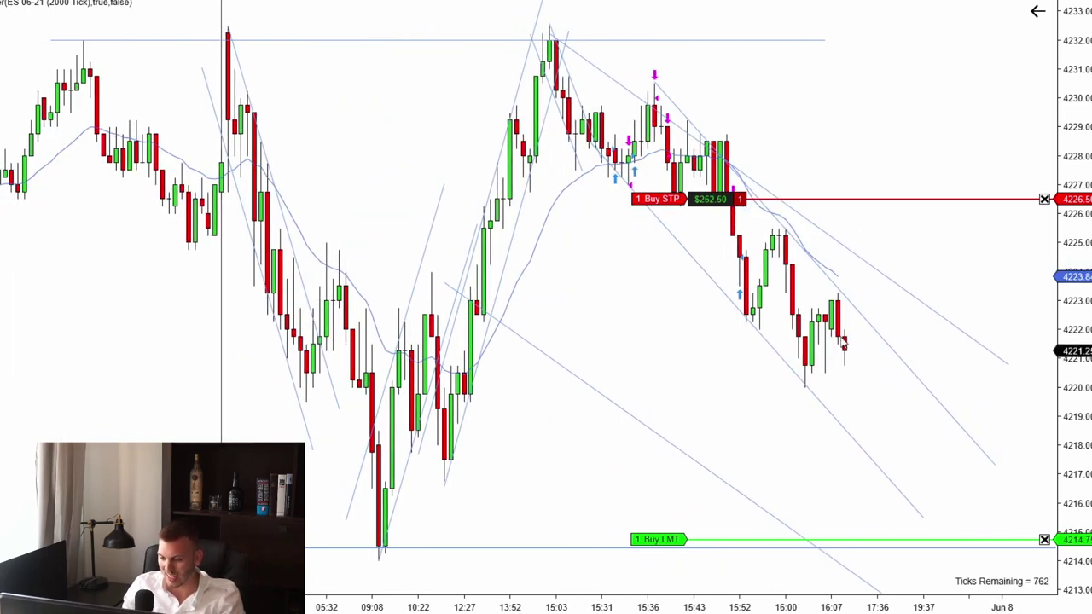
drag(853, 201, 849, 287)
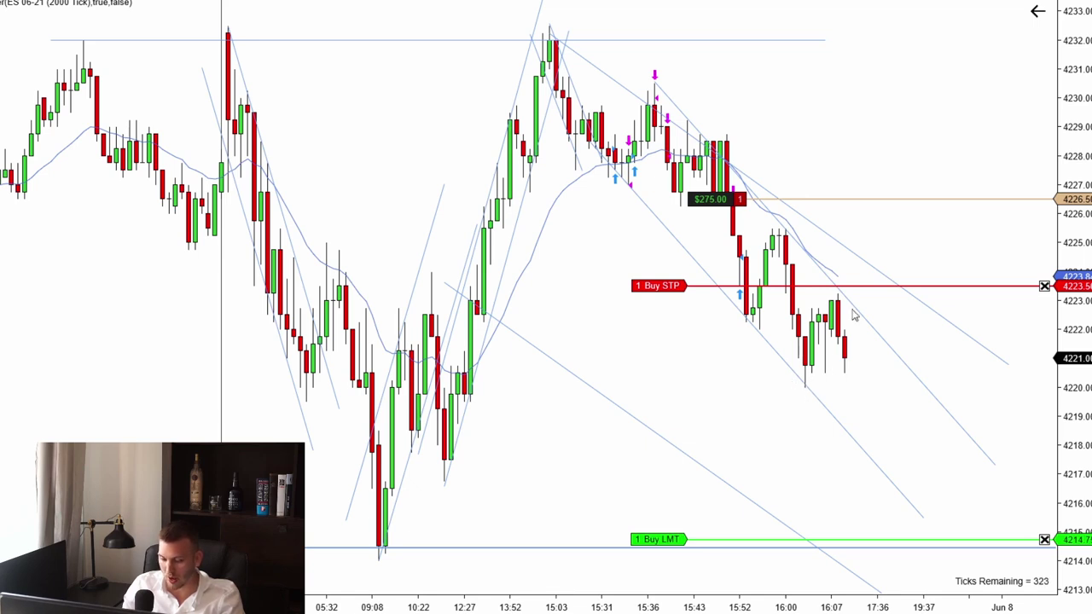
Step: Draw a short line from the 4220.00 swing low up to about 4222.75 along the small rebound
click(804, 385)
click(818, 304)
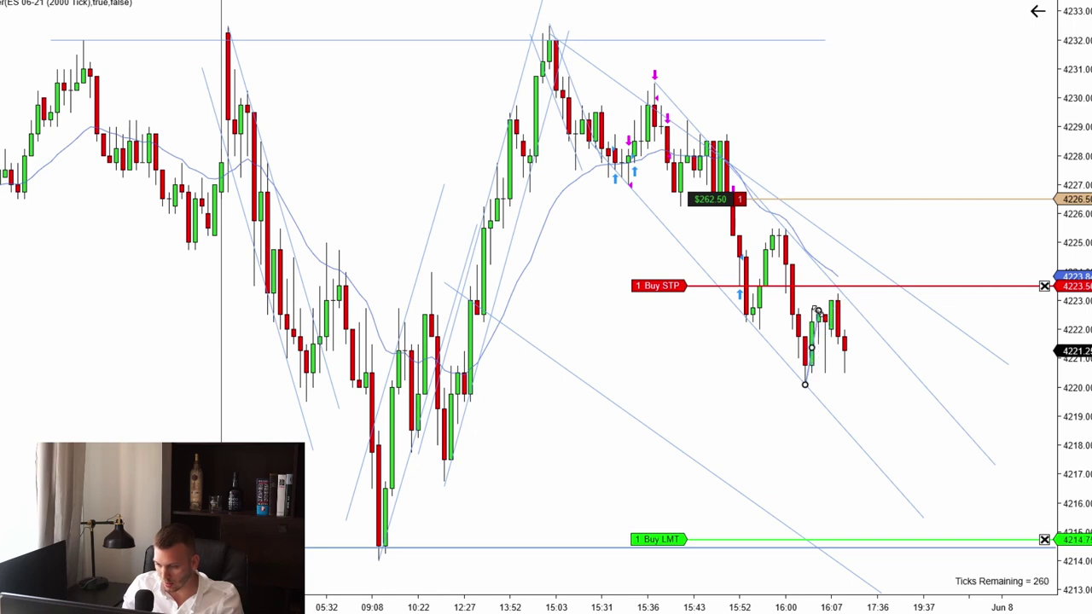
drag(818, 312, 840, 316)
key(Delete)
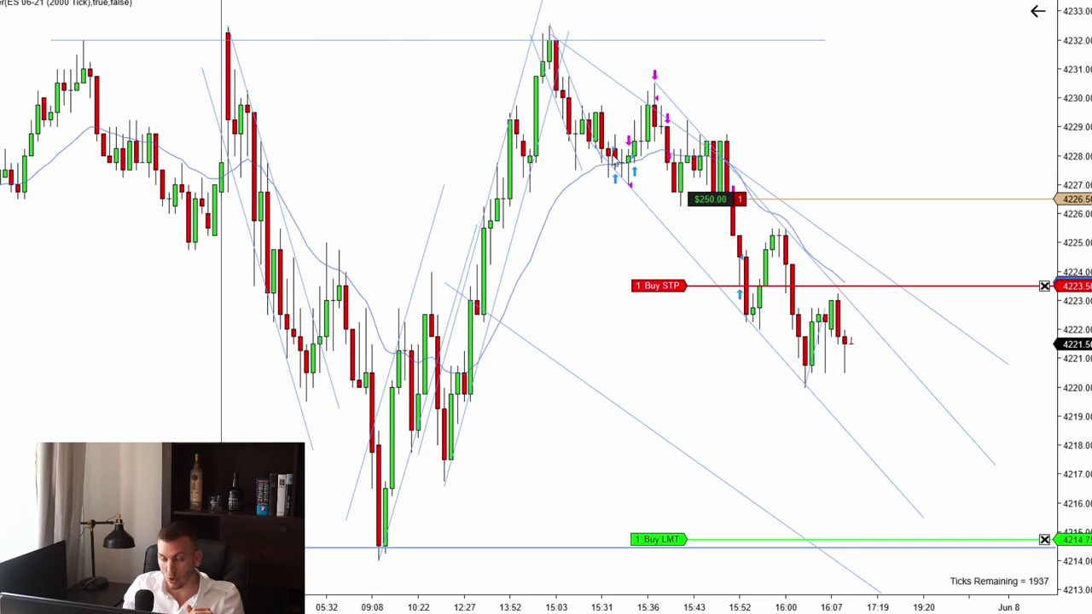
Step: Lower the short's buy stop to 4220.00 and move the horizontal support line up to about 4217.50
drag(902, 237, 843, 239)
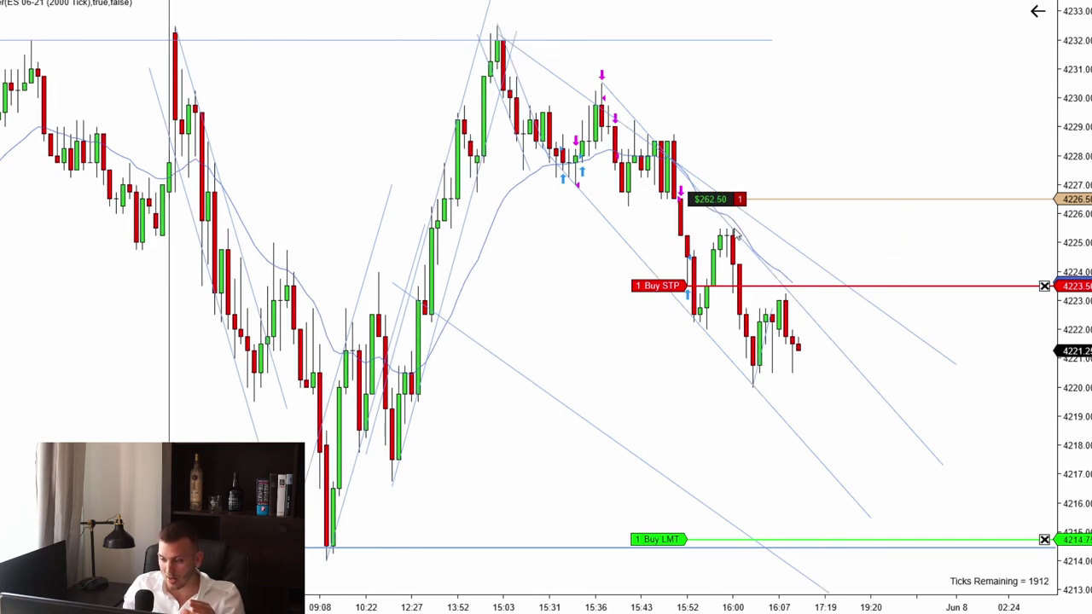
drag(798, 136, 685, 146)
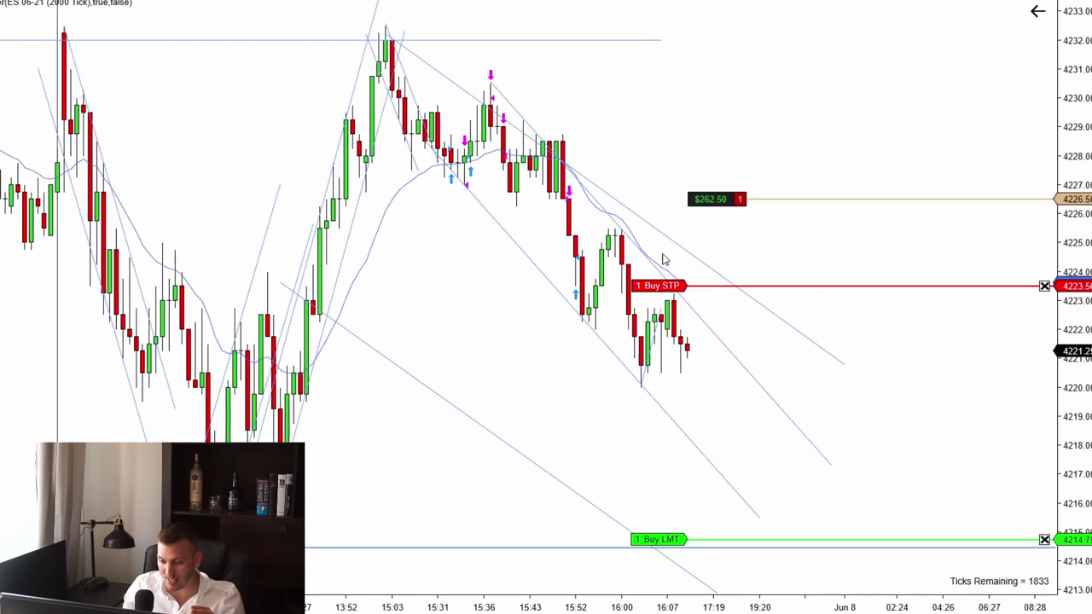
drag(800, 245, 696, 246)
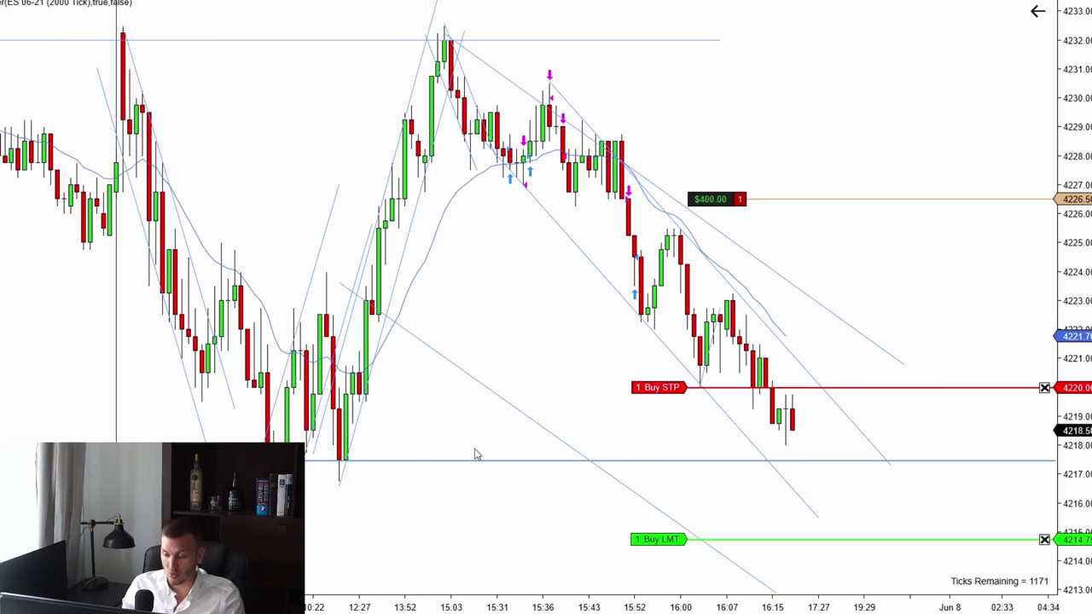
Step: Examine the horizontal support line against the earlier swing lows, the descending channel and the short's stop and target
drag(342, 467, 412, 475)
scroll(495, 441, down, 3)
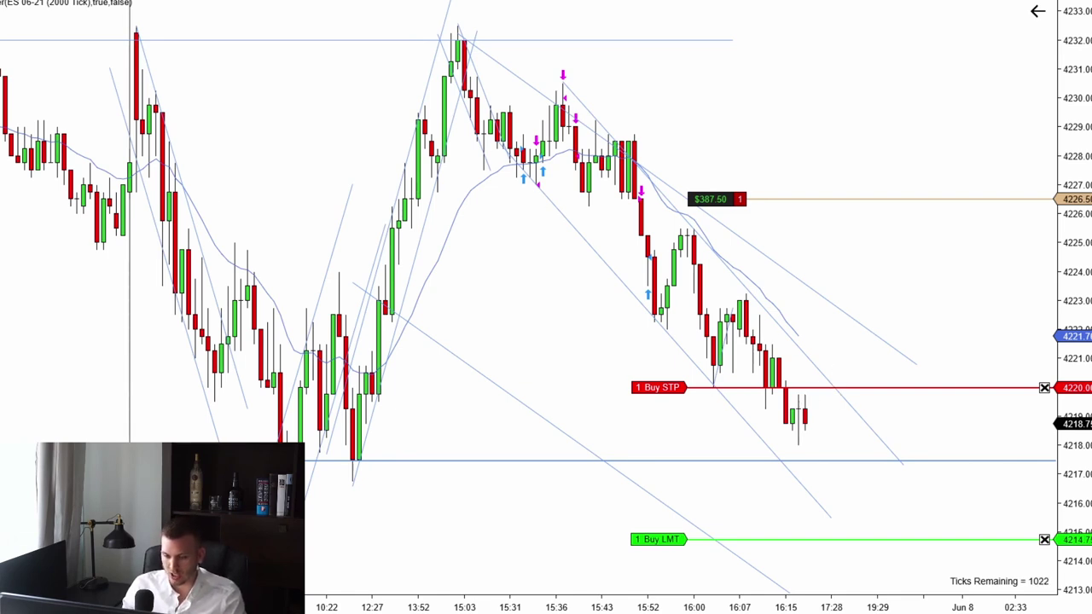
drag(783, 111, 870, 110)
scroll(478, 154, up, 3)
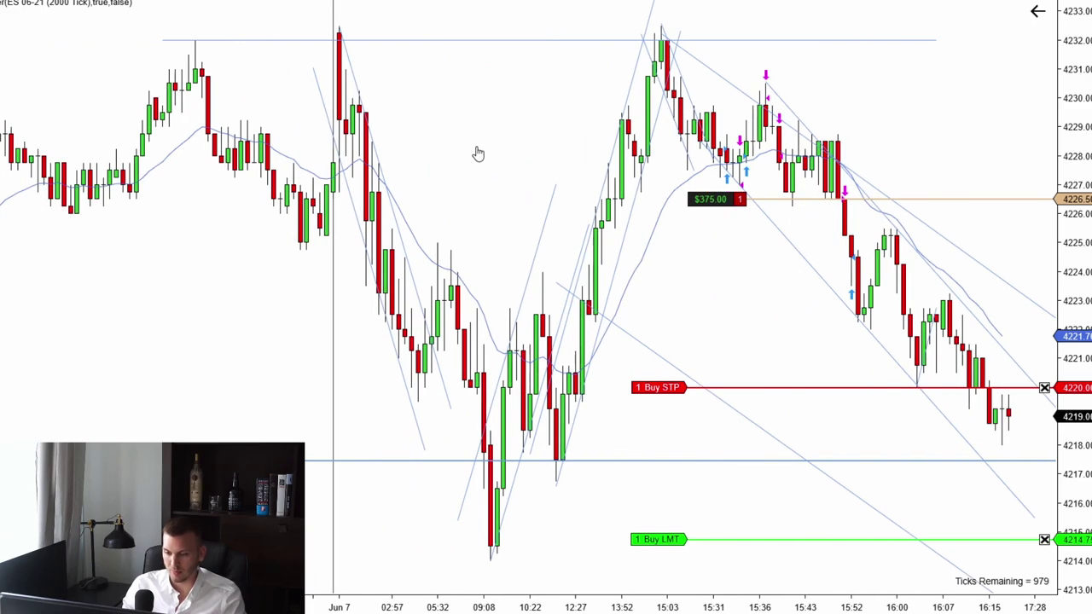
scroll(465, 153, down, 3)
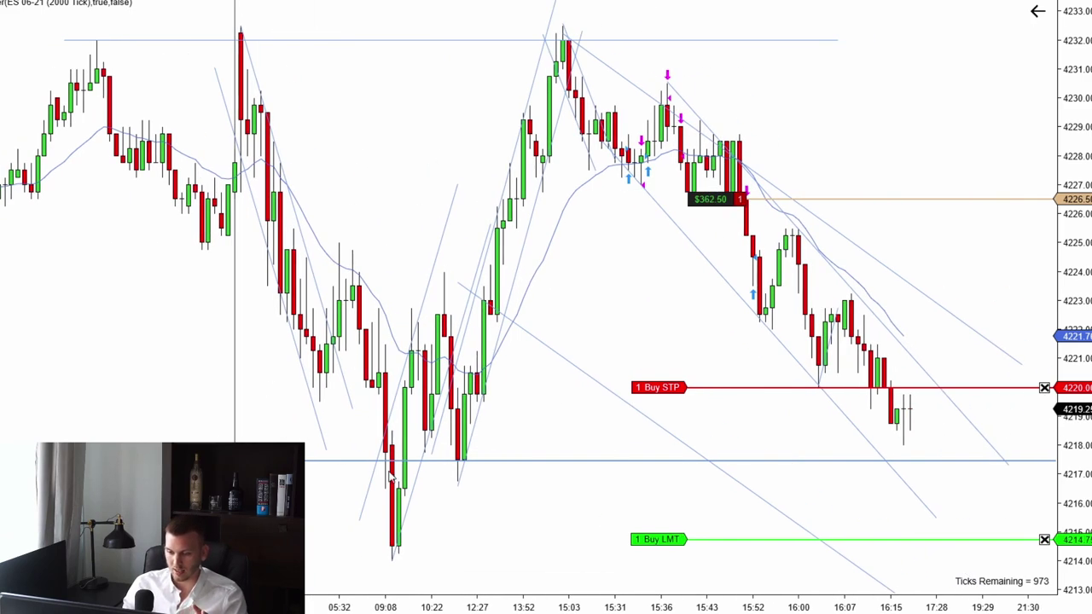
drag(609, 448, 531, 444)
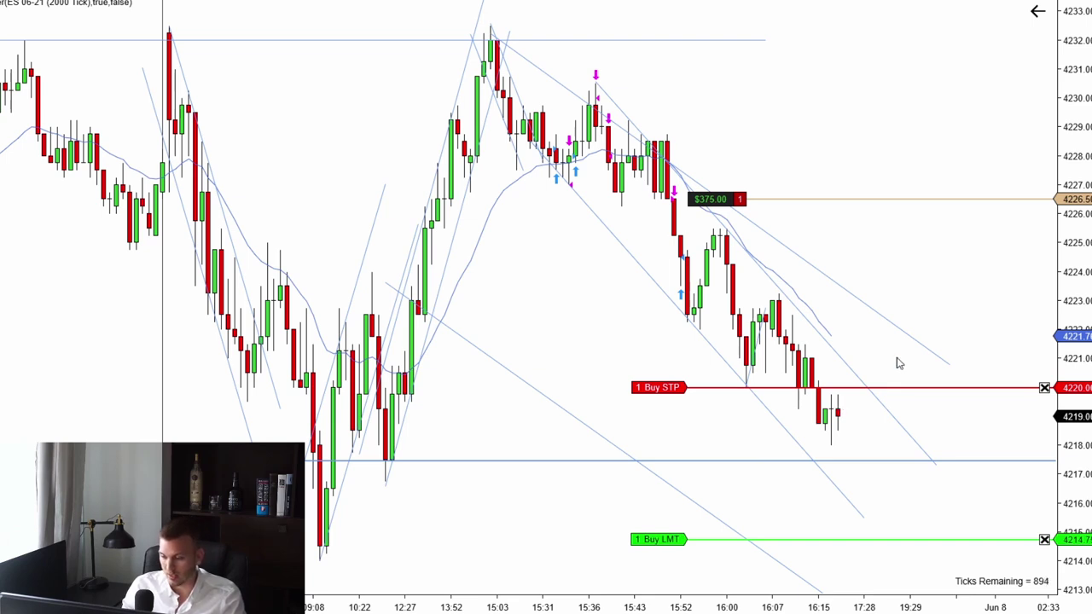
scroll(853, 363, down, 1)
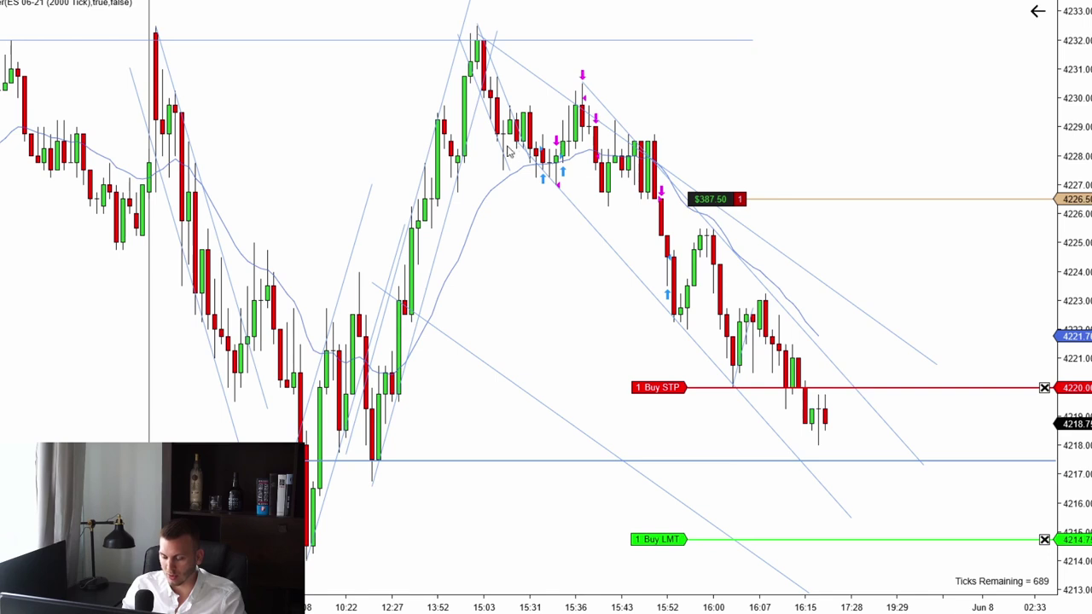
scroll(807, 137, down, 2)
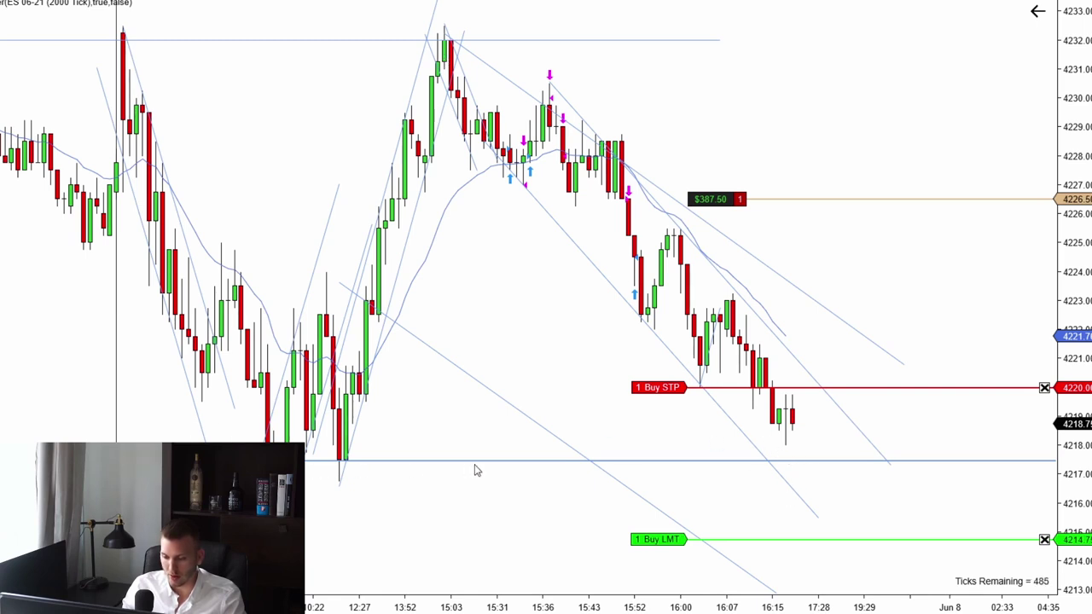
drag(477, 465, 500, 461)
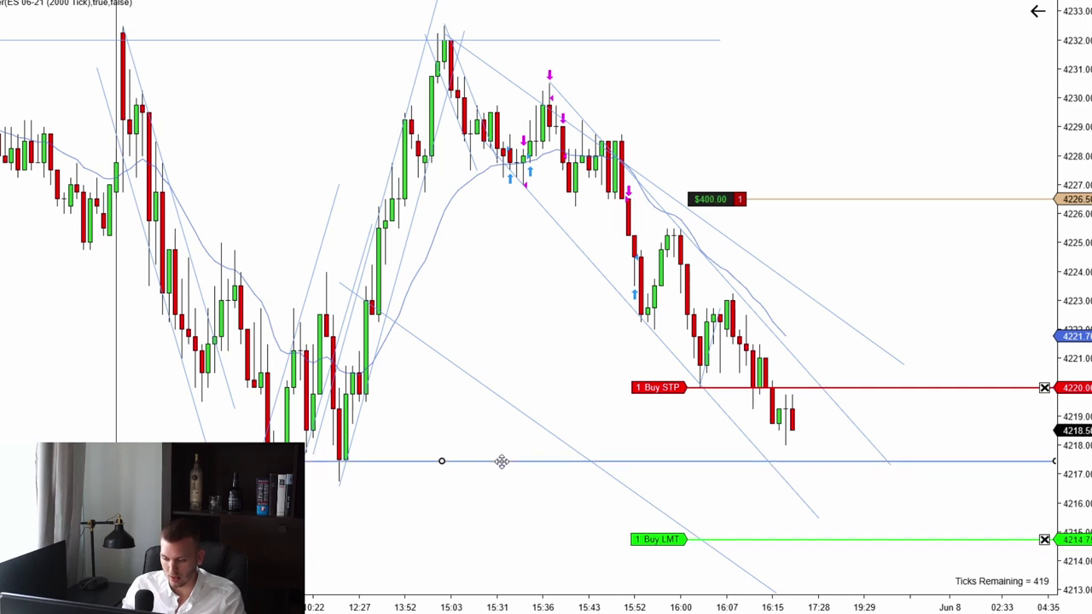
Step: Try the horizontal support line lower at about 4216.75, and return it to about 4217.50
click(831, 368)
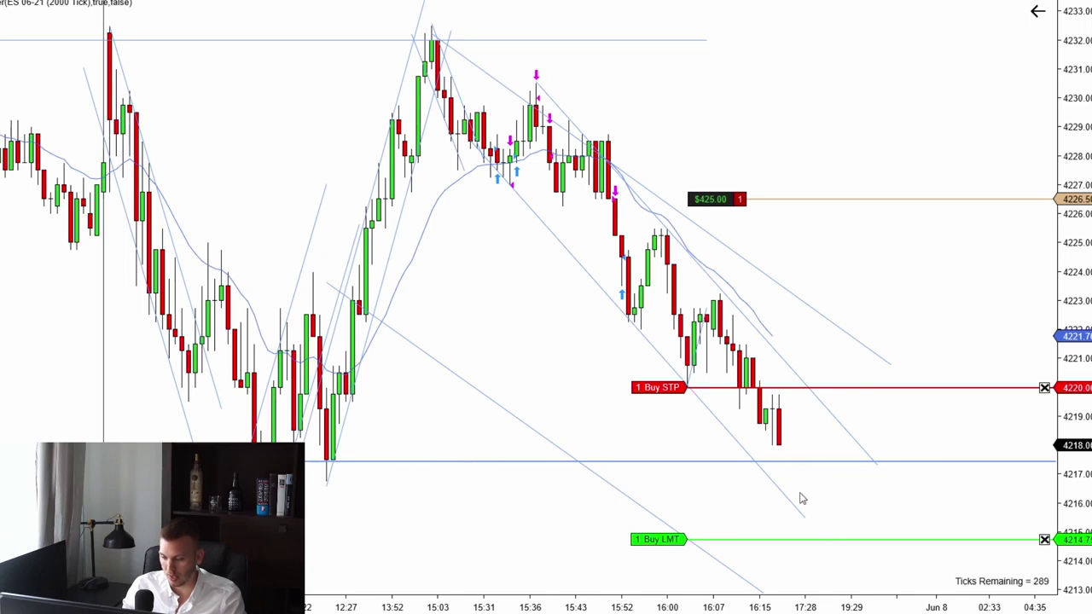
drag(421, 462, 428, 483)
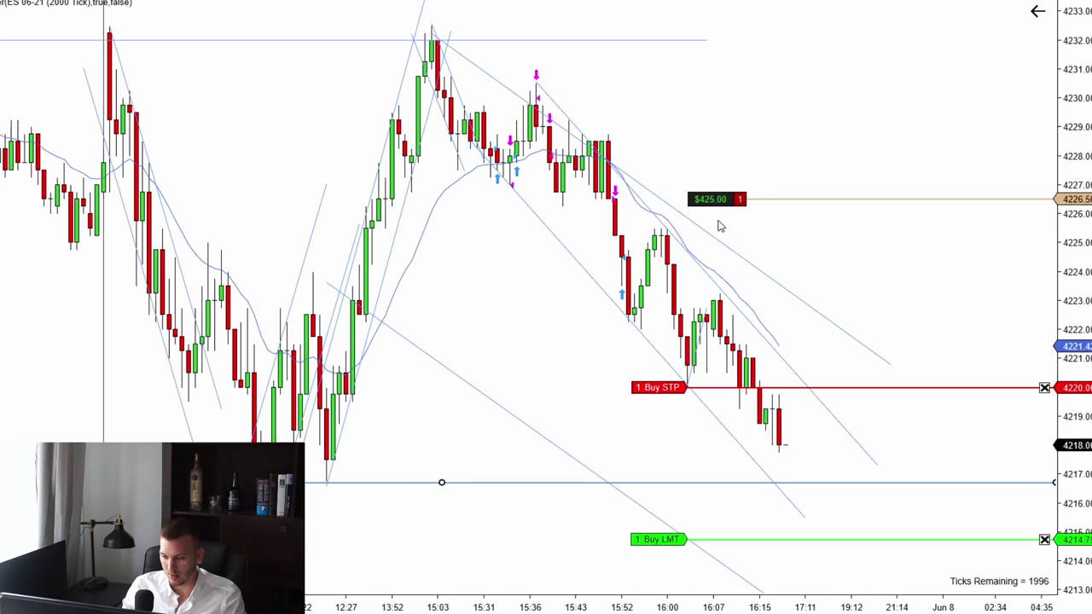
drag(502, 483, 508, 462)
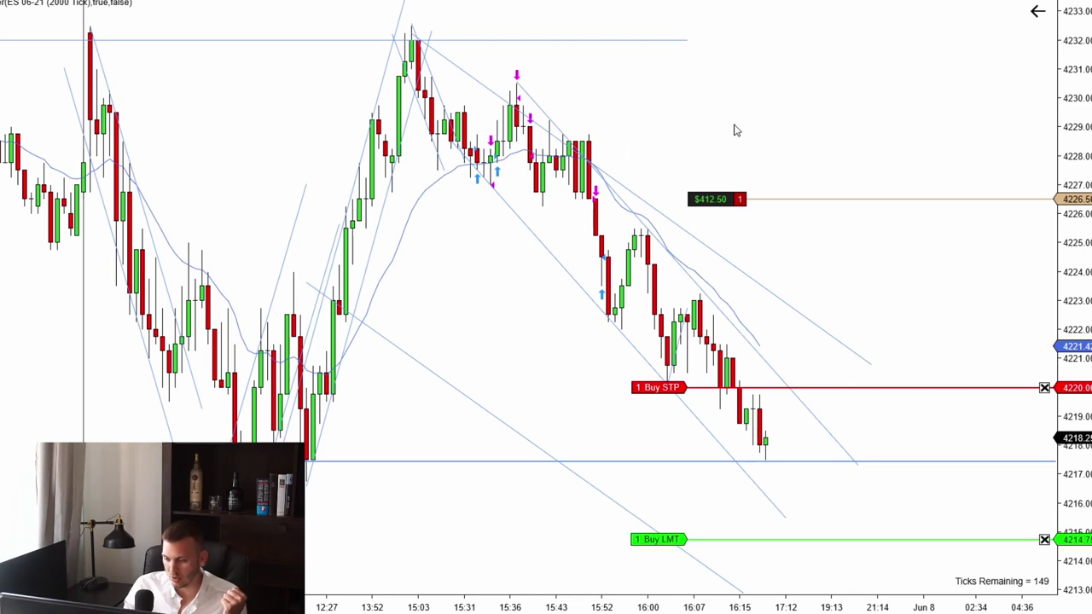
Step: Align the horizontal support line with the latest swing low at 4217.50
scroll(692, 137, down, 1)
scroll(726, 137, up, 1)
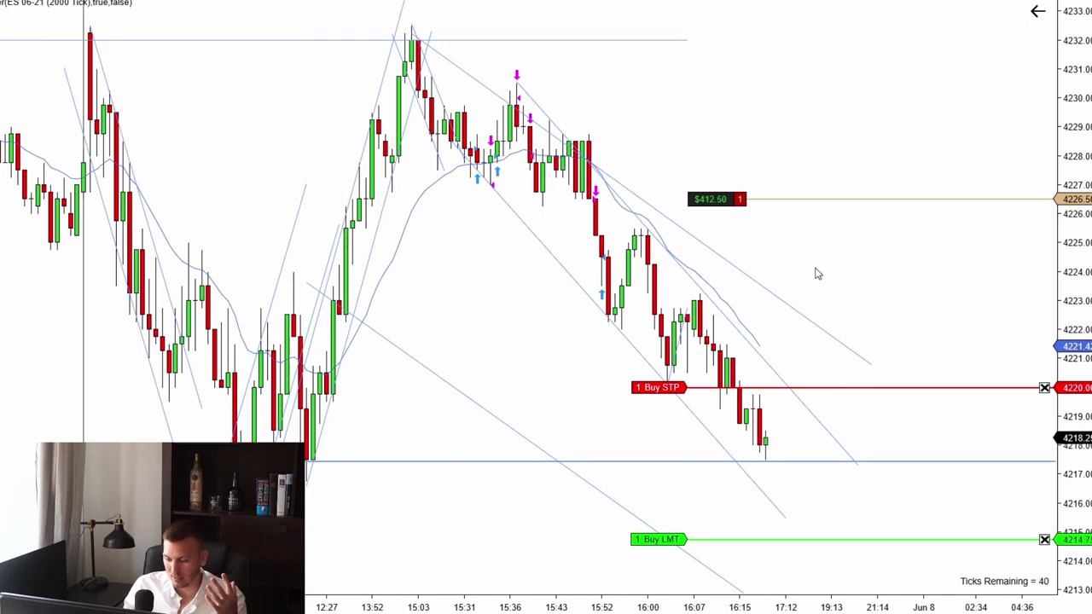
scroll(824, 273, down, 1)
scroll(821, 275, up, 1)
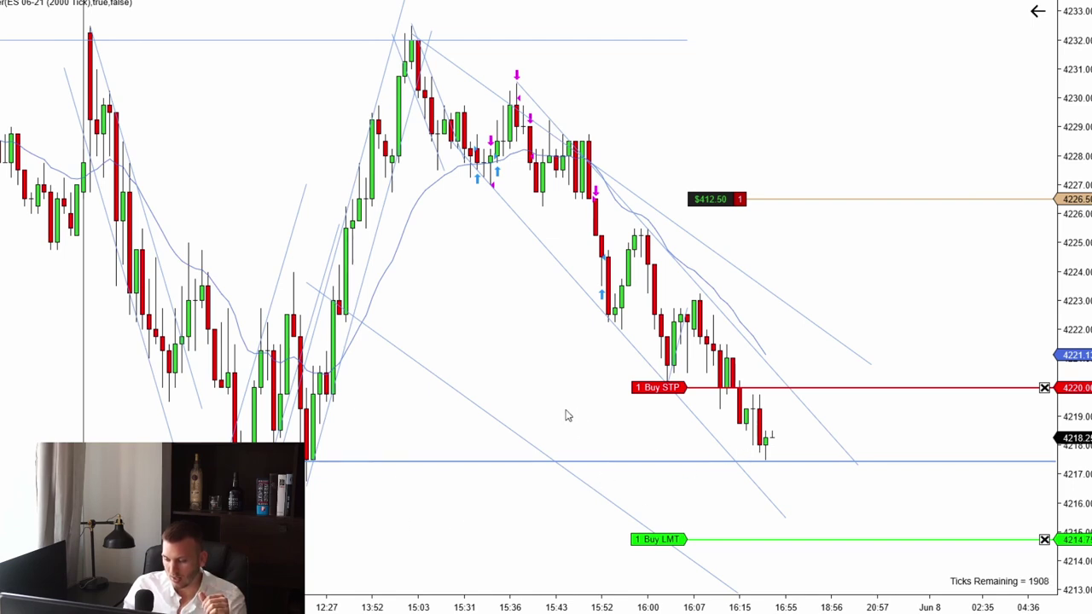
drag(566, 415, 585, 401)
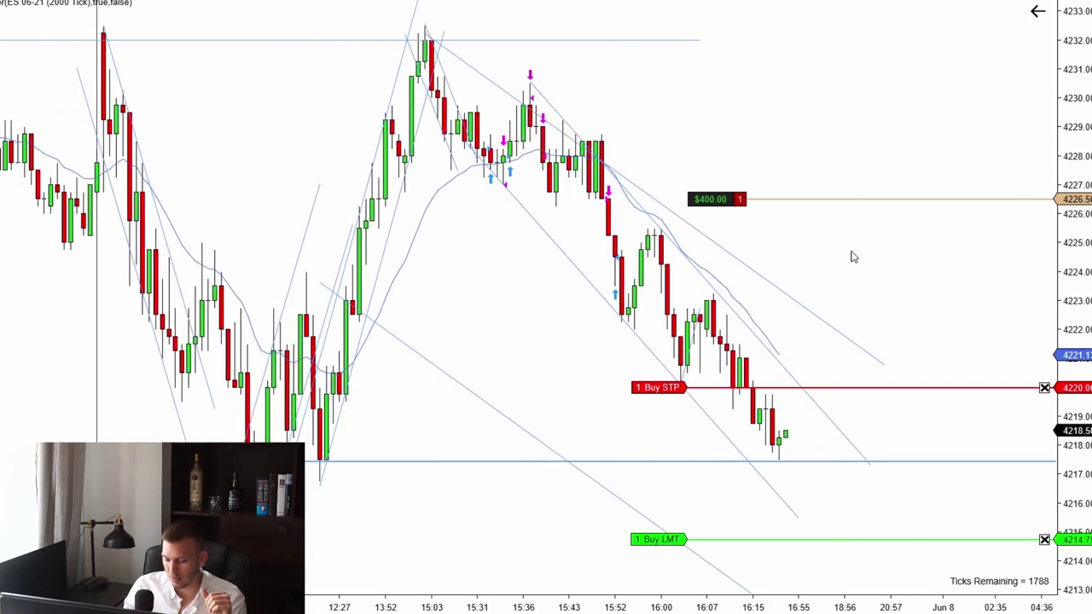
scroll(845, 257, down, 1)
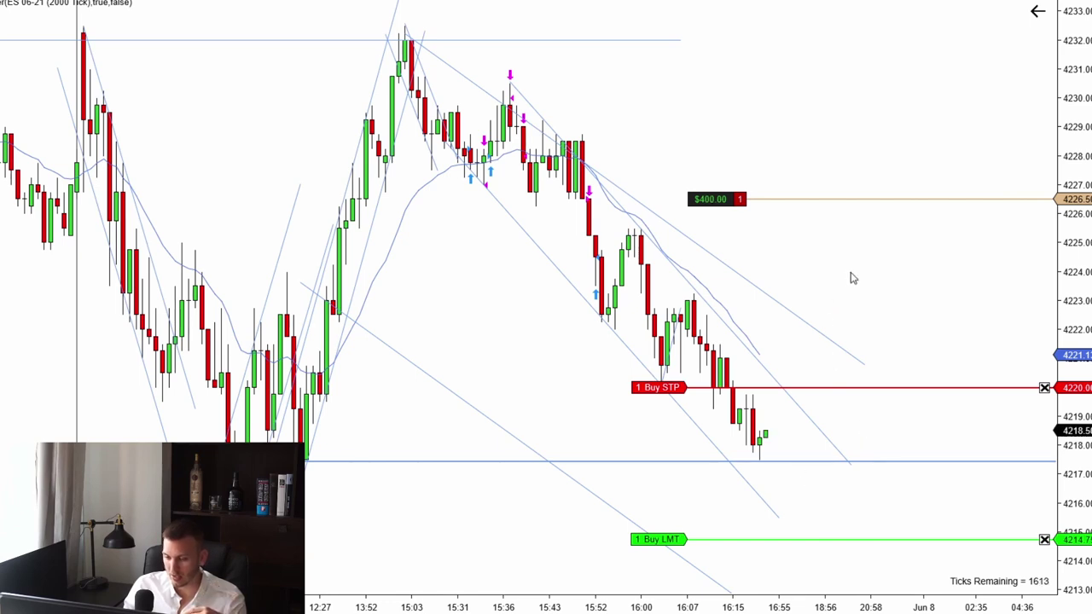
drag(850, 276, 699, 279)
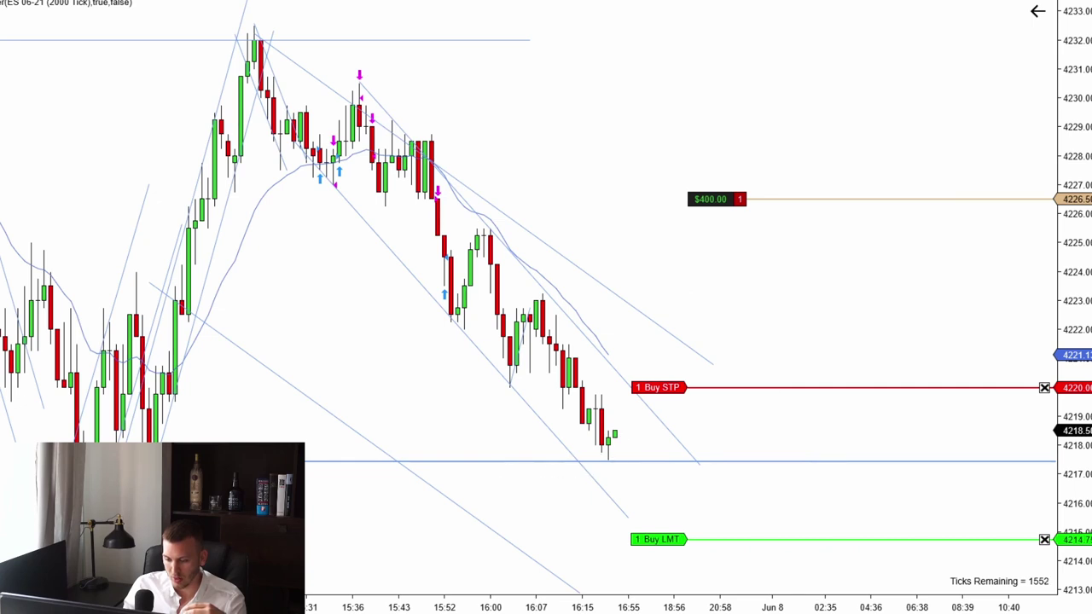
drag(442, 462, 602, 429)
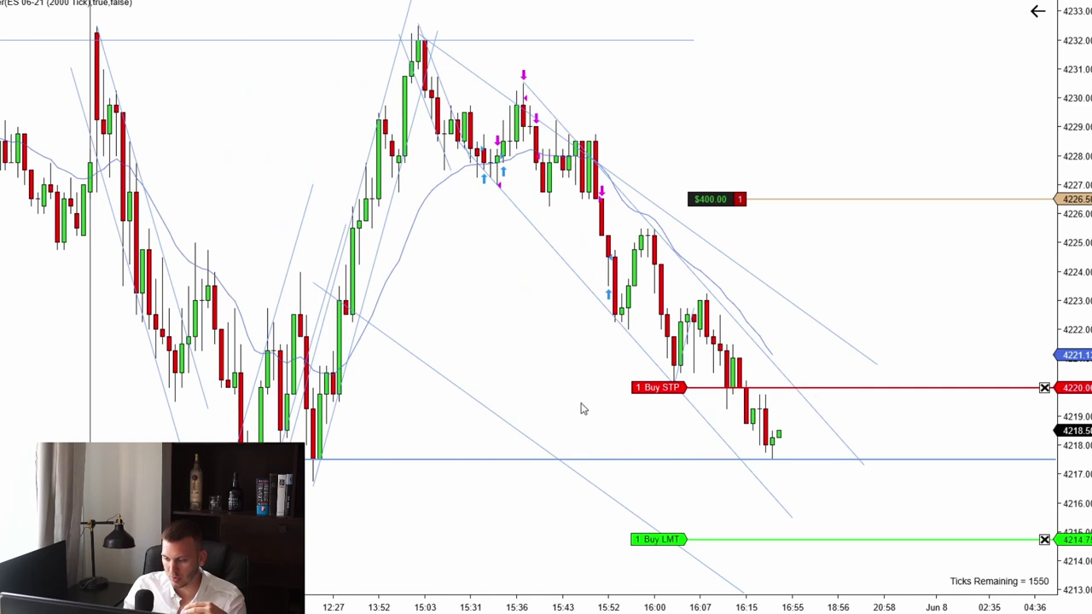
drag(547, 402, 614, 409)
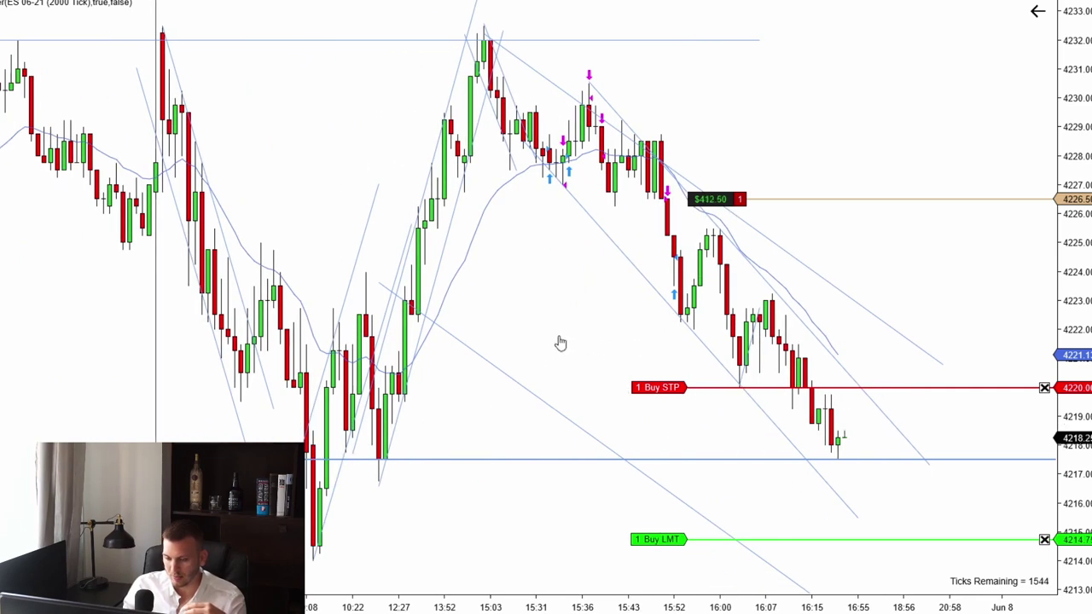
drag(561, 341, 474, 175)
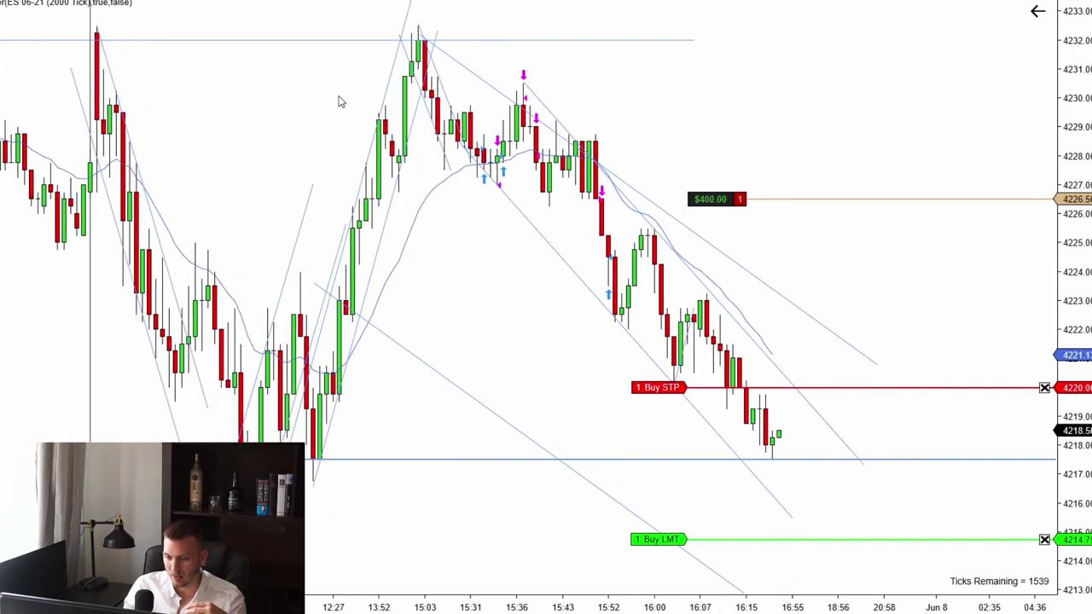
Step: Inspect the price levels with the local crosshair, turn it off, and review the earlier swings back to the 4232 resistance line
click(223, 2)
click(225, 21)
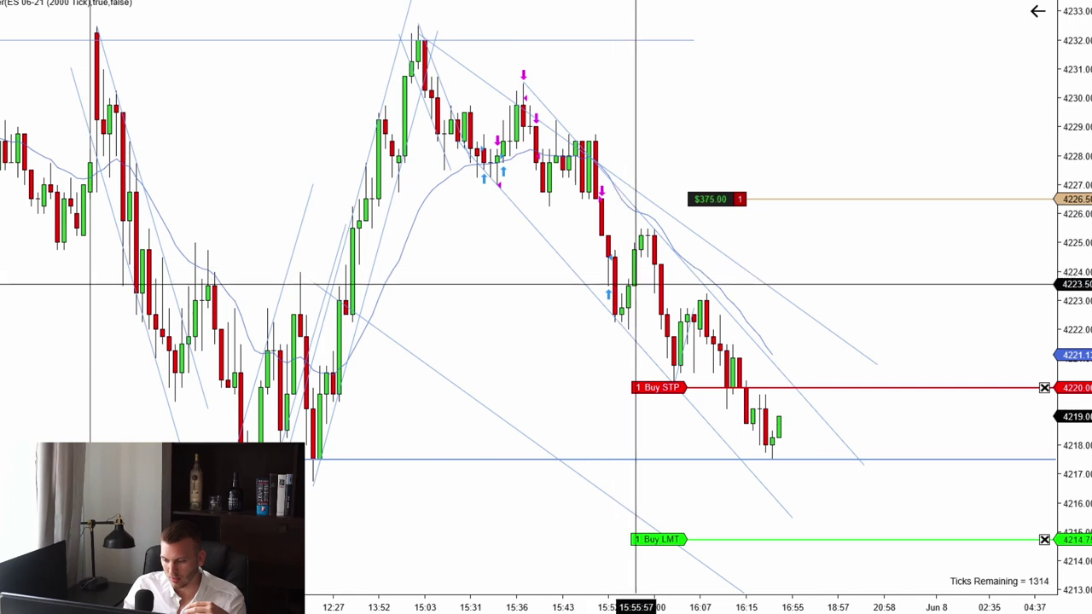
click(223, 2)
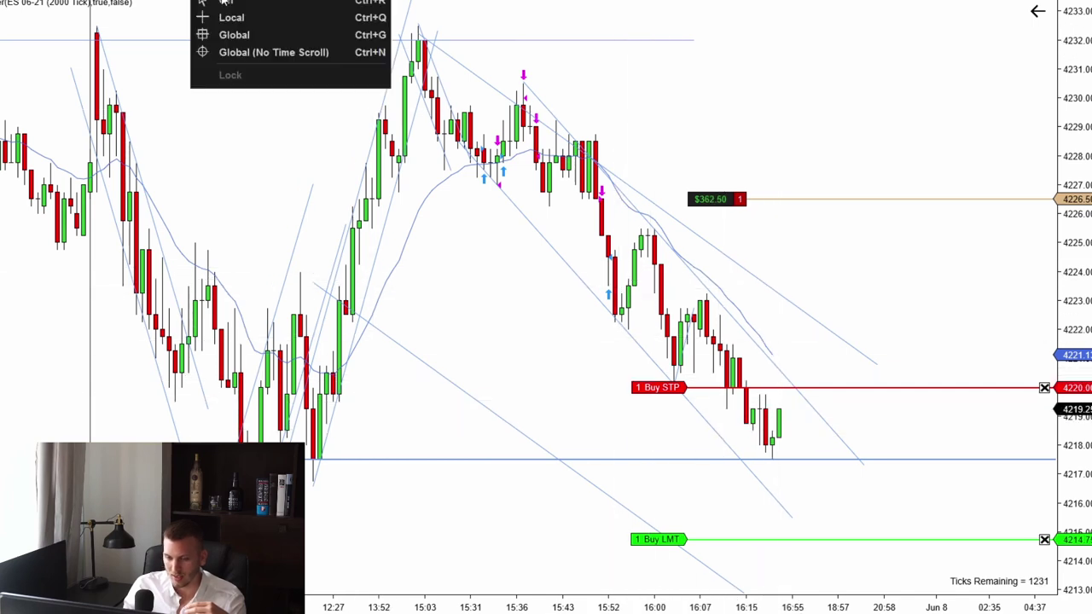
click(223, 3)
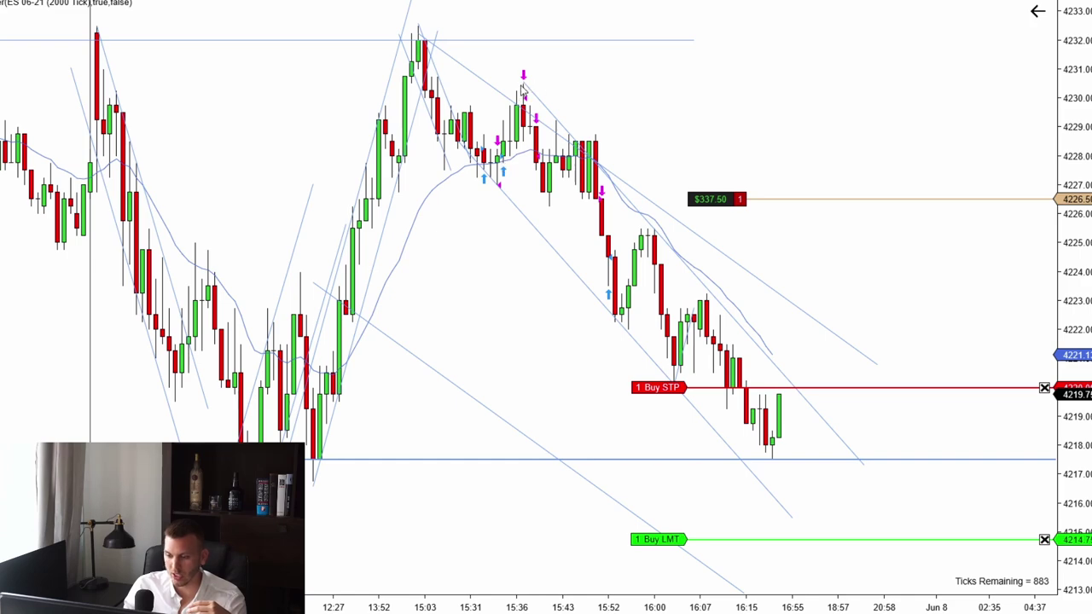
scroll(387, 94, up, 1)
scroll(134, 36, up, 10)
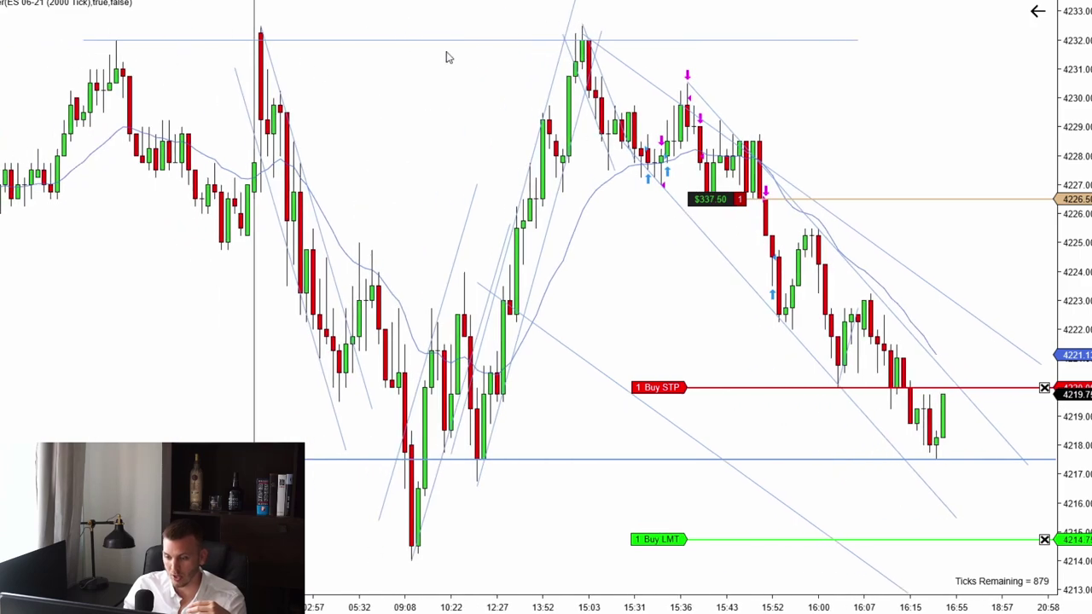
scroll(570, 69, down, 8)
scroll(570, 68, down, 8)
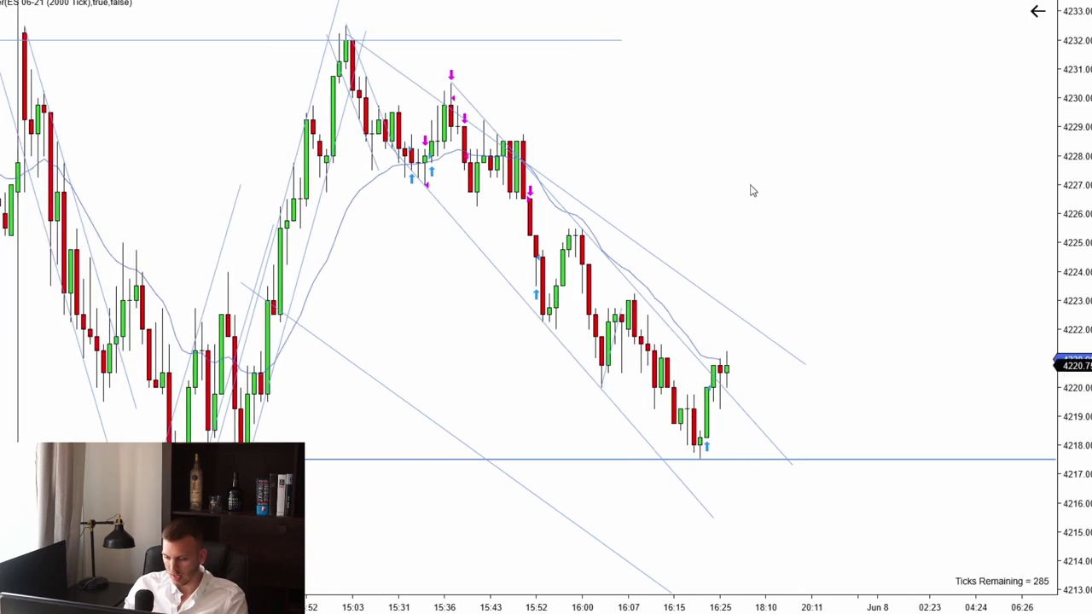
Step: Place a sell limit order for 4 contracts at 4226.50, above the descending channel
scroll(787, 179, up, 1)
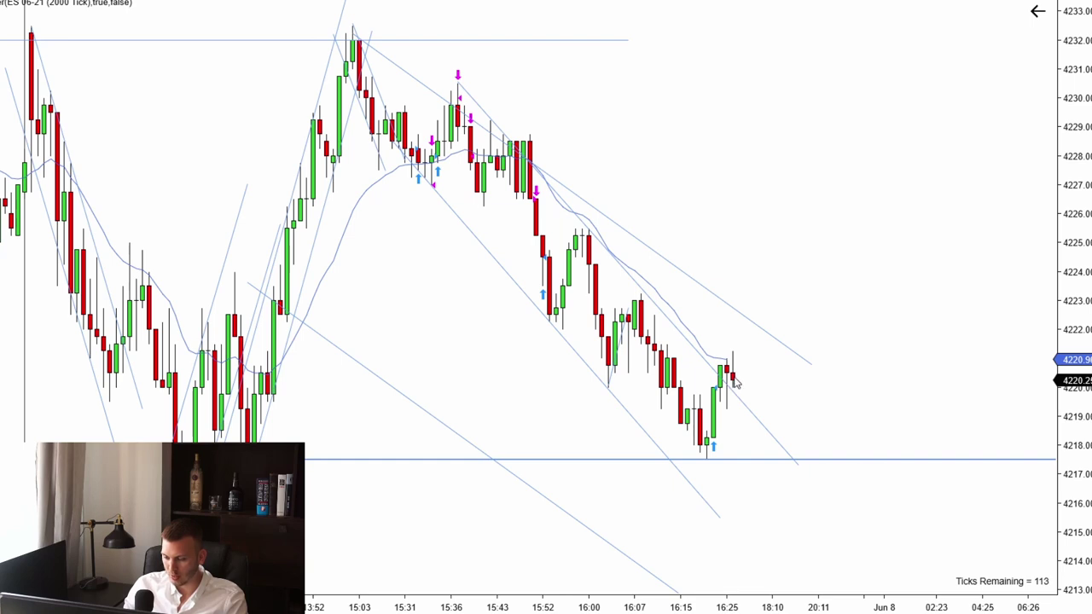
right_click(776, 201)
click(827, 300)
Step: Adjust the four-contract sell limit through several trial levels and lower it to the current price, about 4219.75, to enter a short
scroll(846, 133, up, 3)
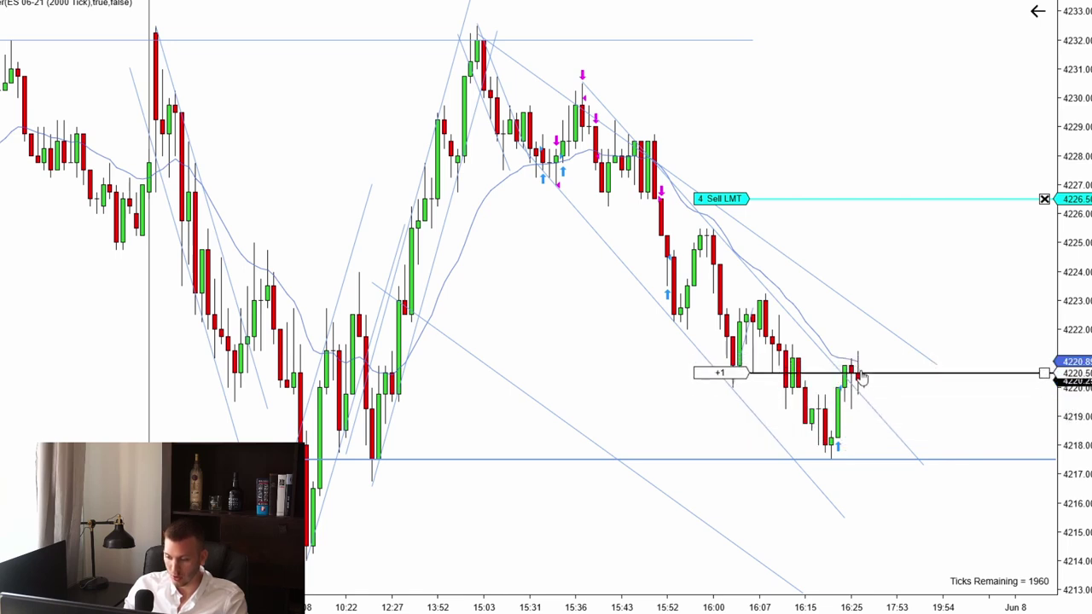
drag(860, 358, 878, 246)
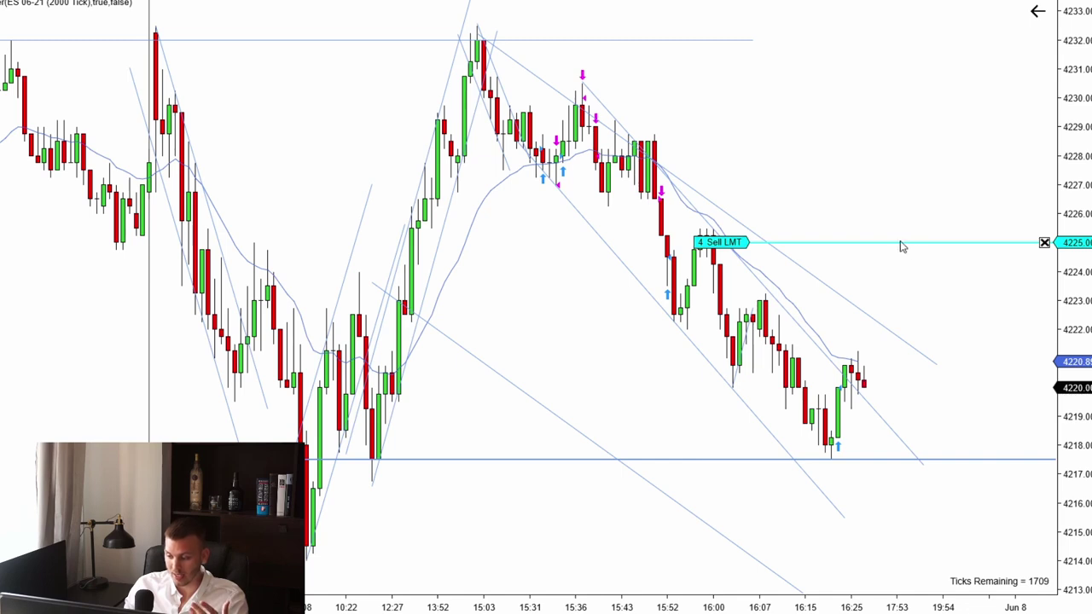
drag(903, 246, 882, 340)
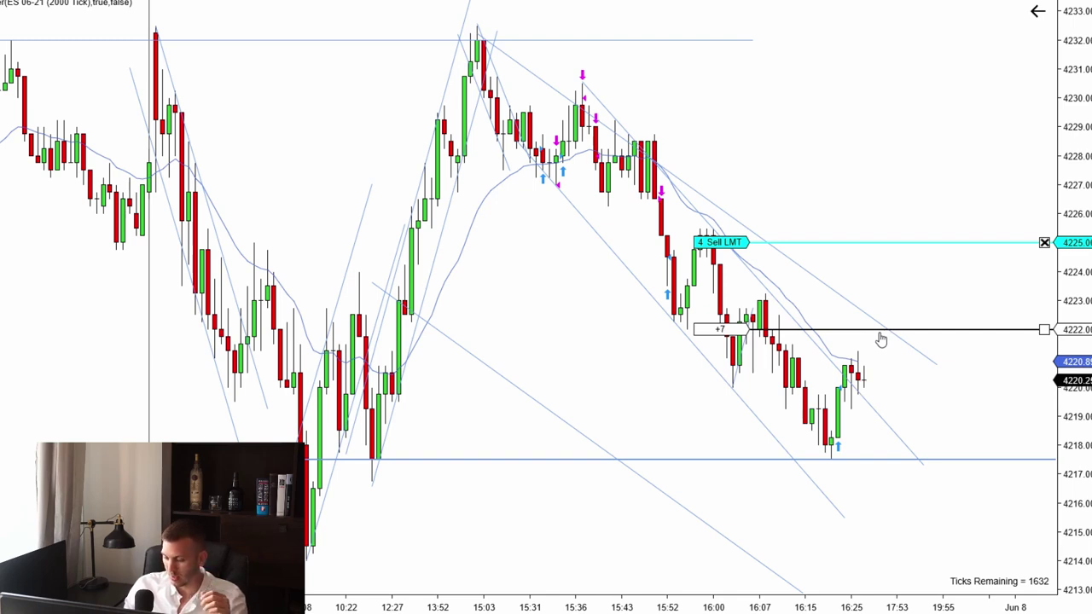
drag(882, 340, 879, 294)
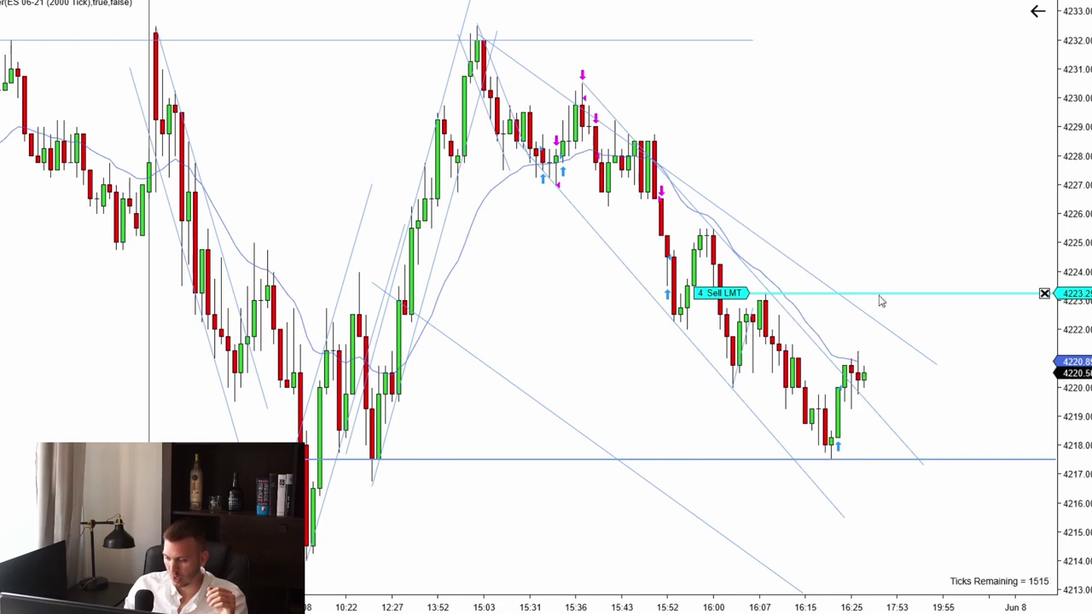
drag(880, 294, 882, 199)
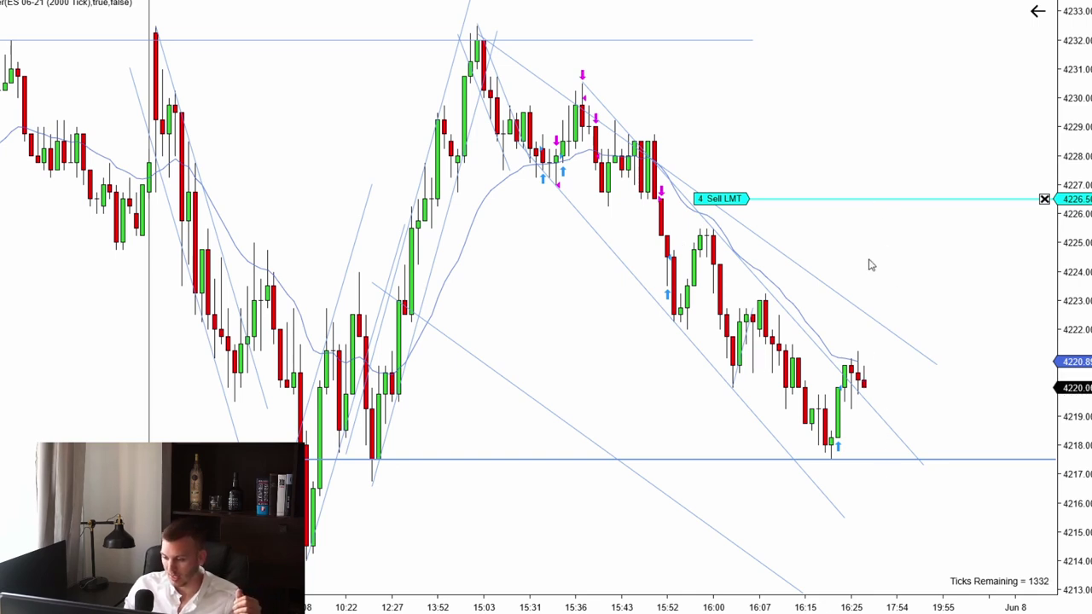
drag(878, 198, 889, 408)
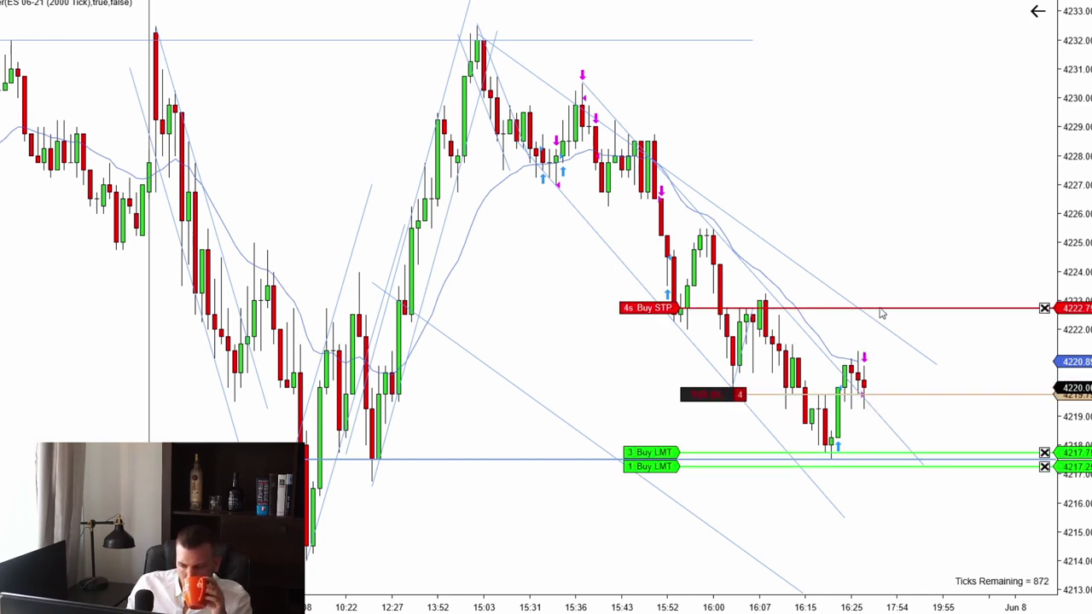
Step: Lower the new short's four-contract buy stop to 4221.50 and its one-contract profit target to 4214.00
drag(881, 313, 878, 348)
drag(883, 467, 852, 568)
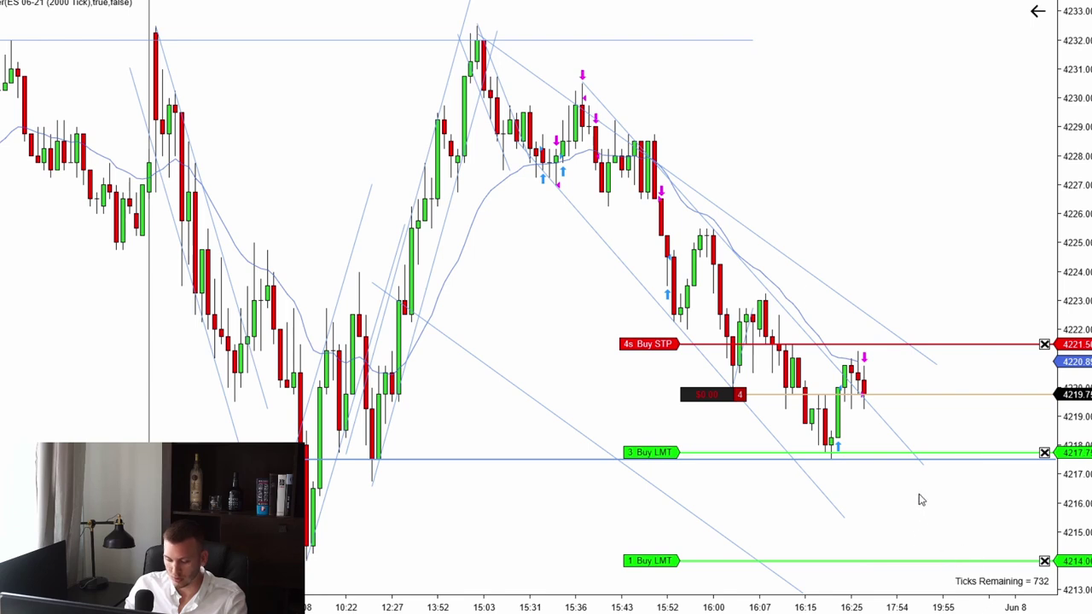
Step: Examine the new short's entry, stop and two targets against the descending channel, moving average, support line and earlier swings
drag(888, 511, 631, 512)
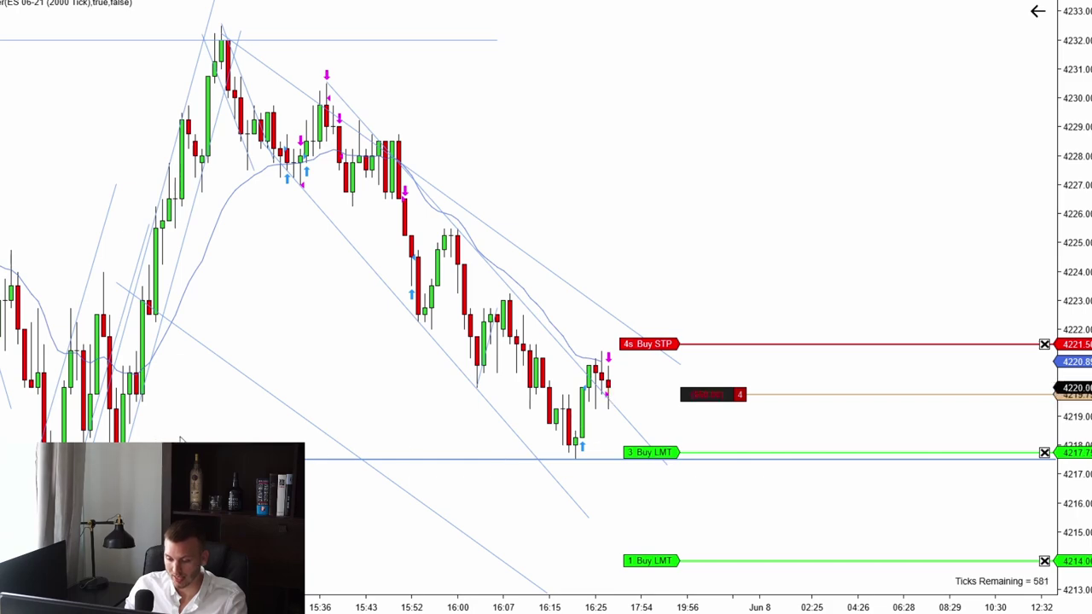
scroll(364, 452, up, 5)
scroll(650, 434, down, 2)
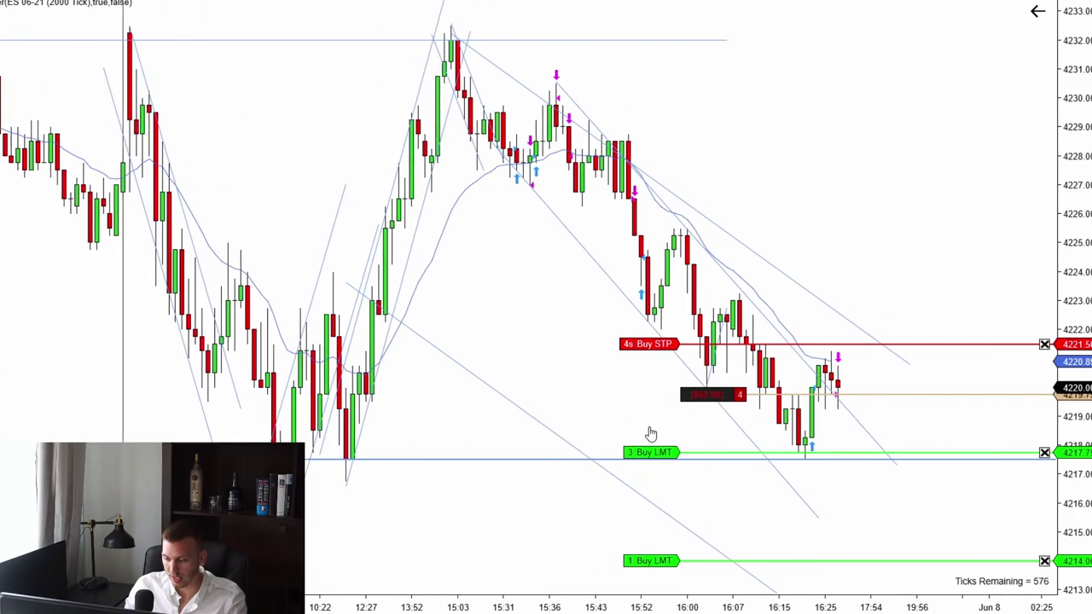
scroll(736, 248, down, 3)
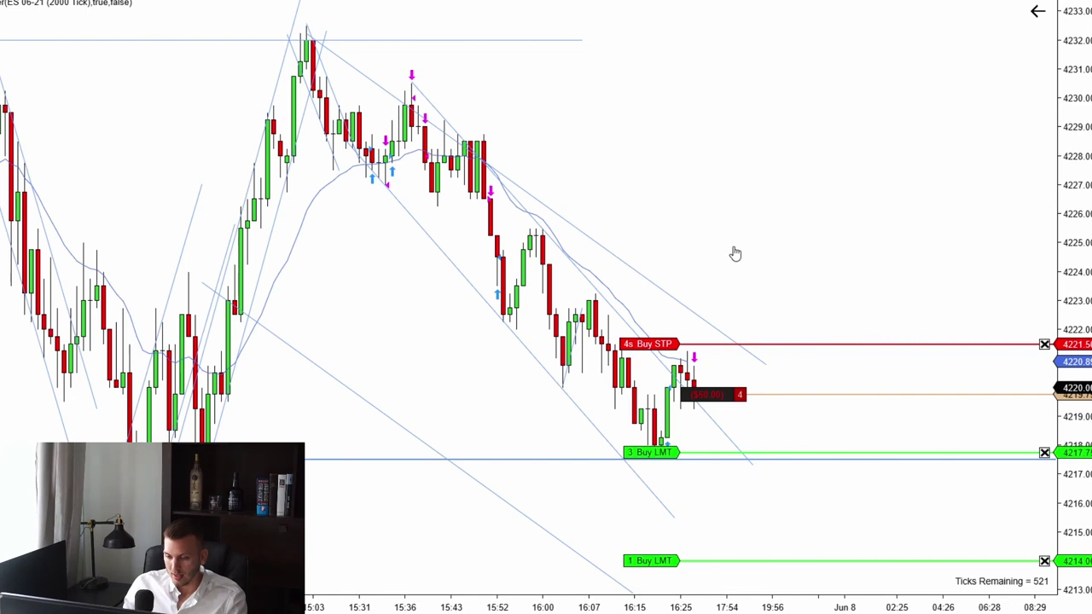
scroll(732, 235, down, 2)
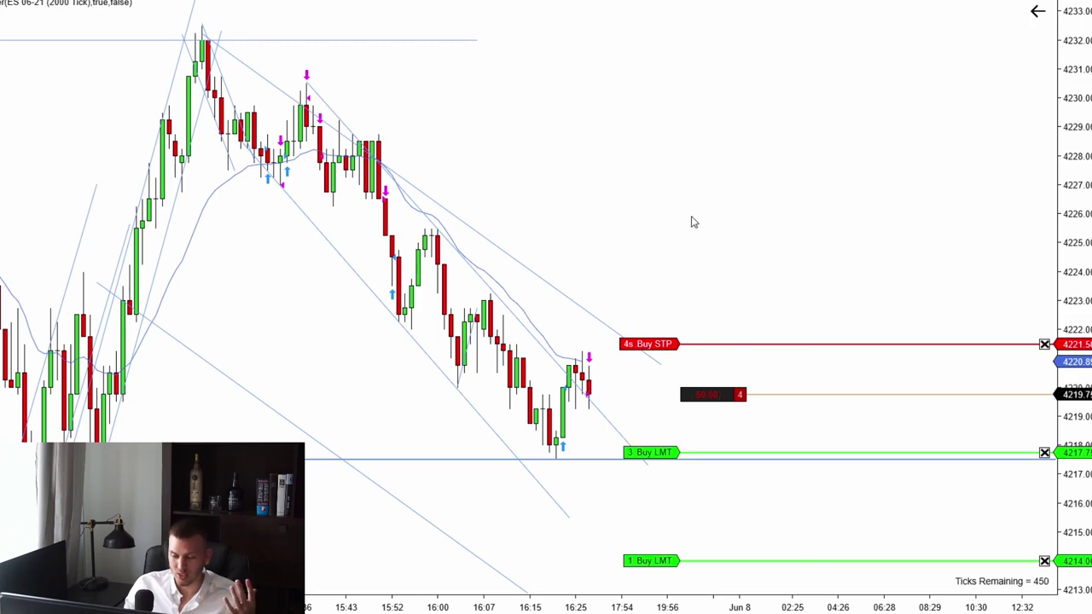
scroll(690, 222, up, 1)
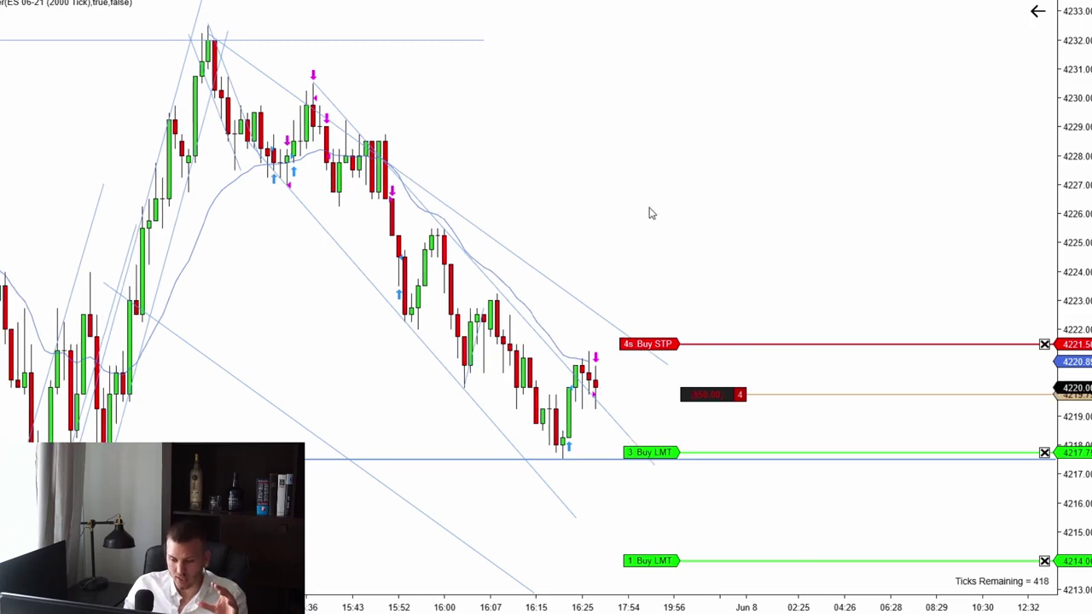
drag(650, 213, 884, 205)
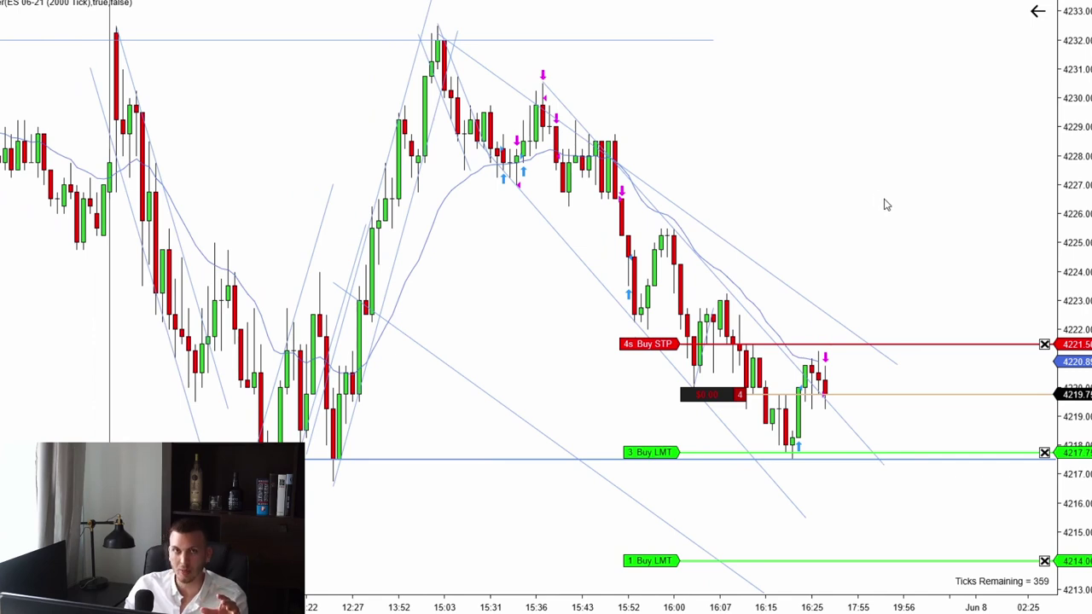
scroll(862, 204, down, 1)
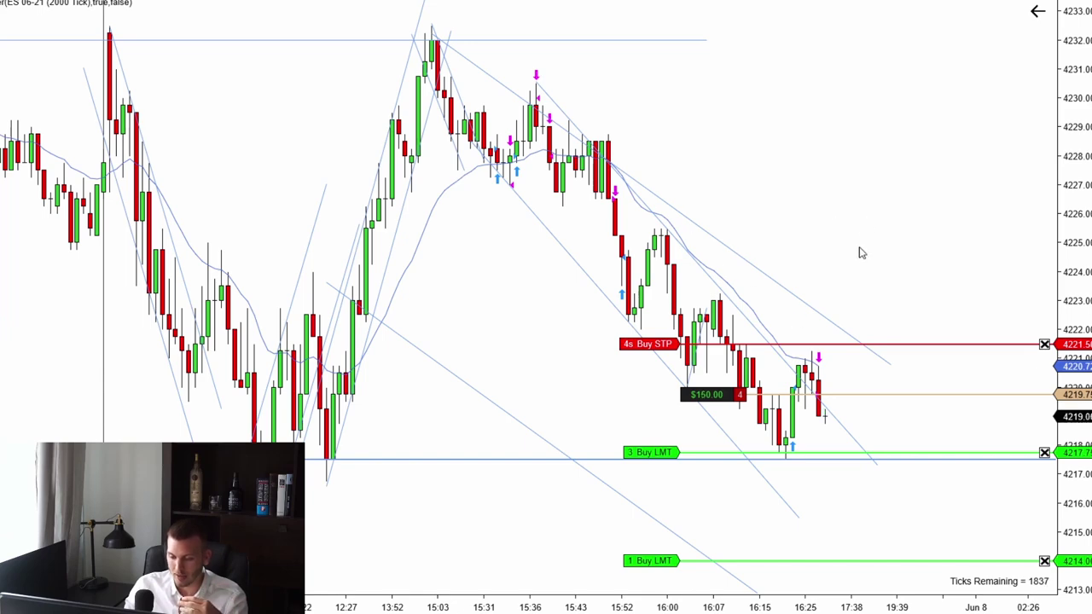
drag(885, 236, 408, 292)
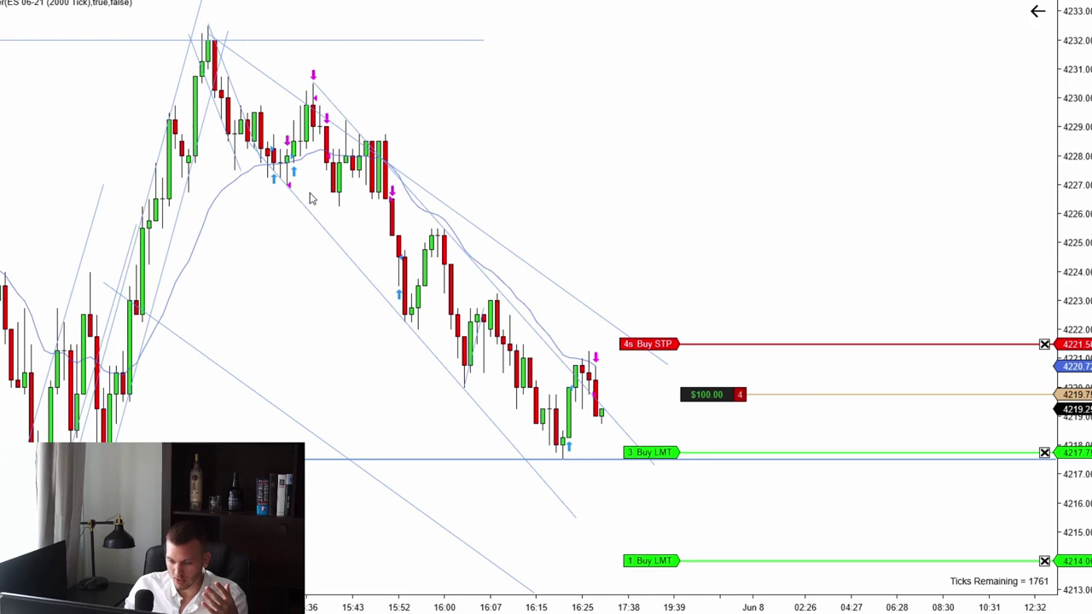
drag(471, 171, 642, 148)
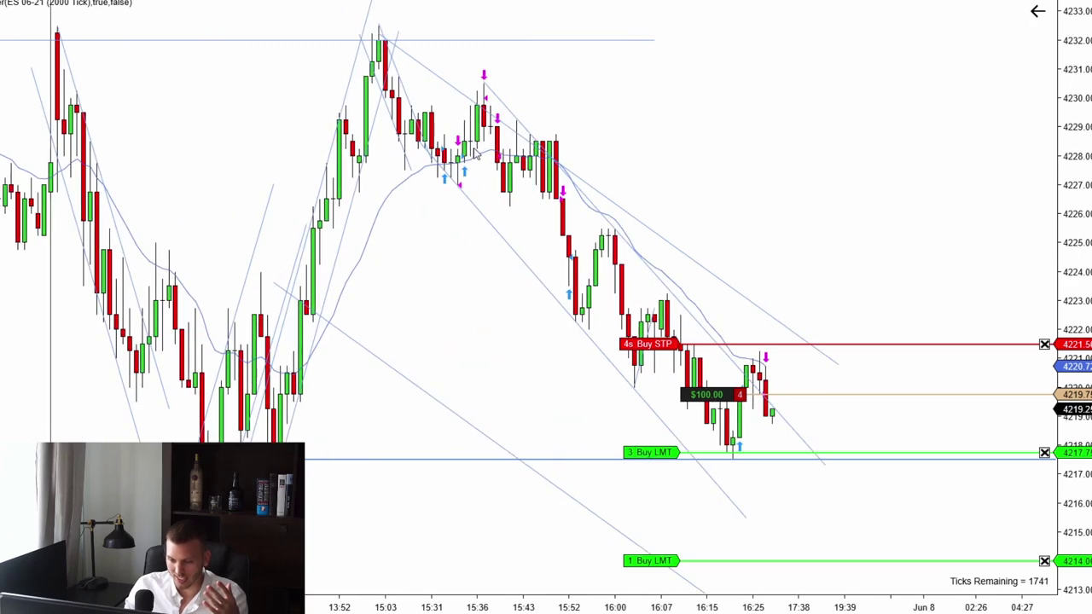
drag(811, 161, 844, 221)
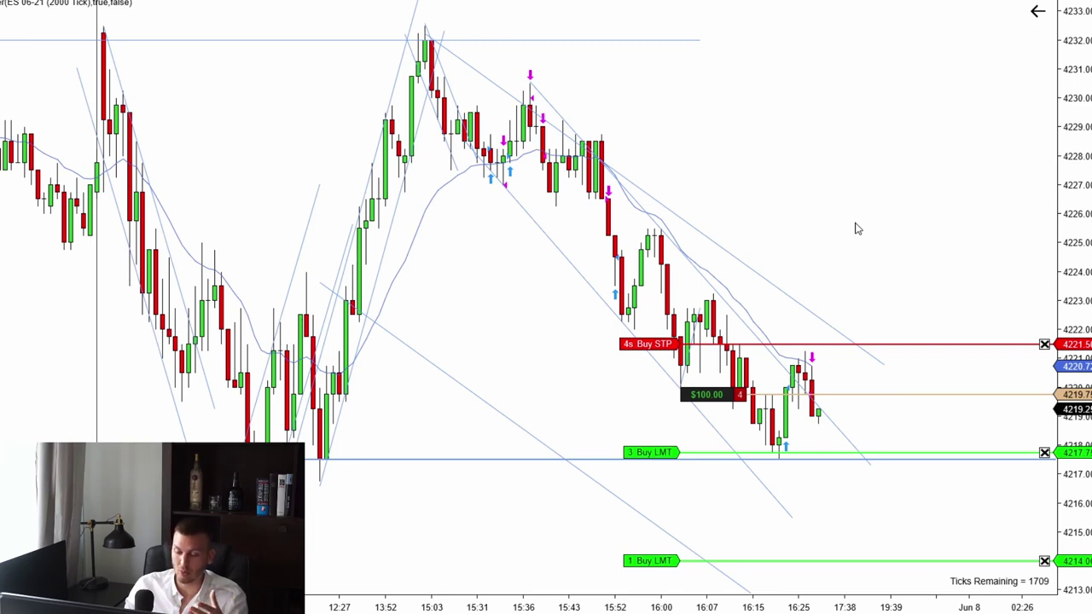
drag(862, 223, 882, 225)
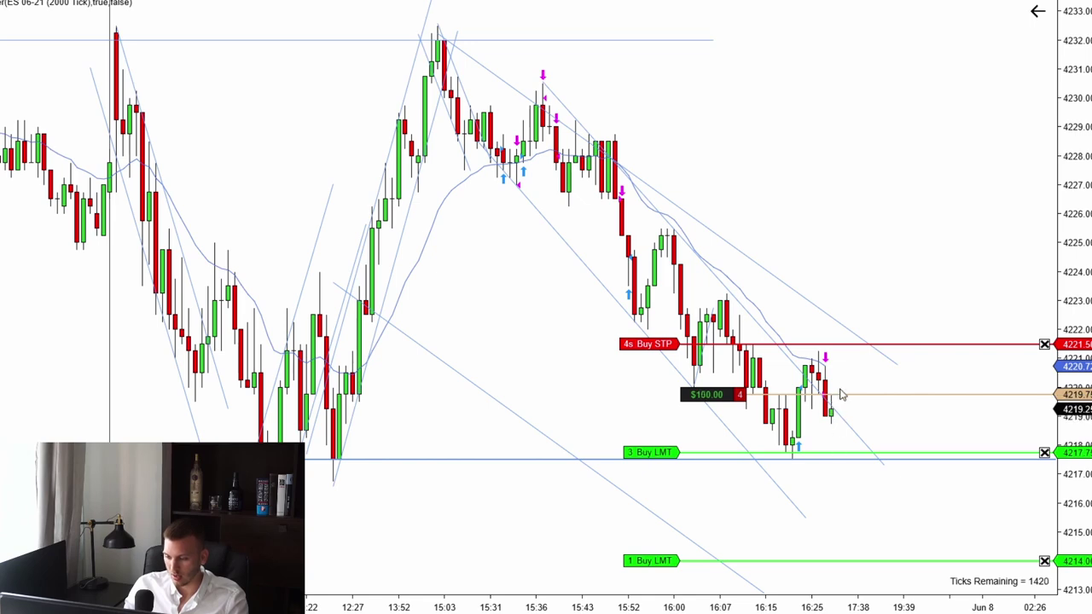
Step: Examine the price action between the short's 4219.75 entry and the three-contract target at the support line, comparing it with earlier swings
scroll(765, 292, down, 5)
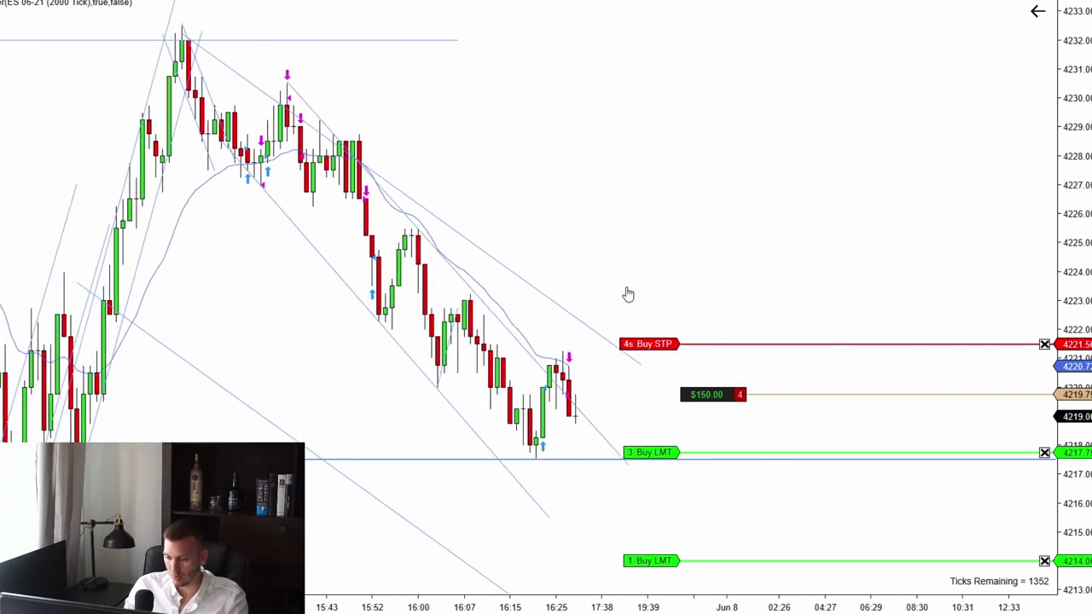
drag(617, 256, 856, 212)
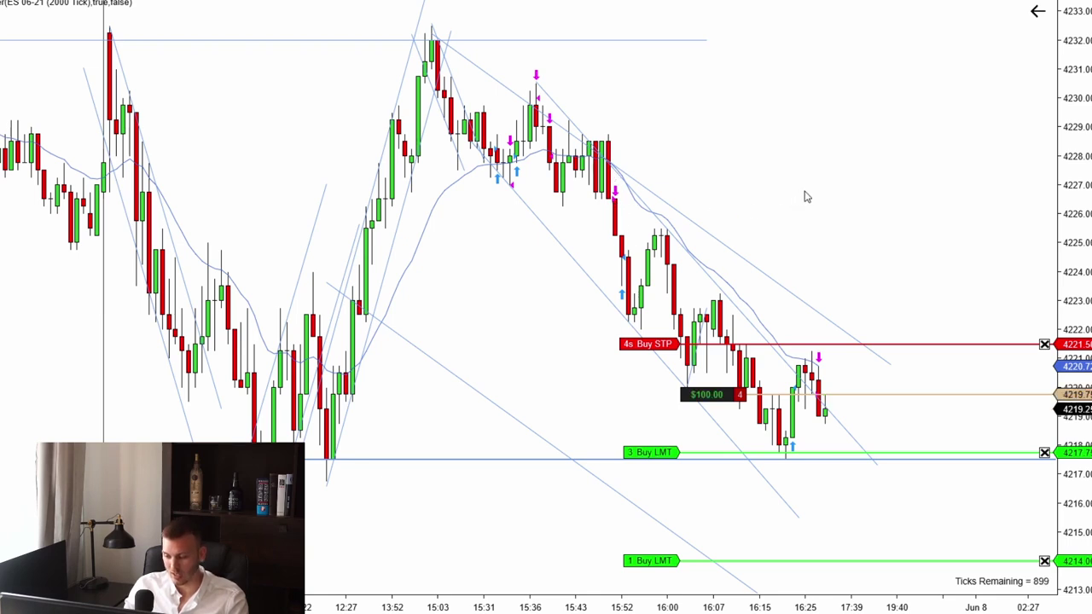
scroll(867, 185, down, 3)
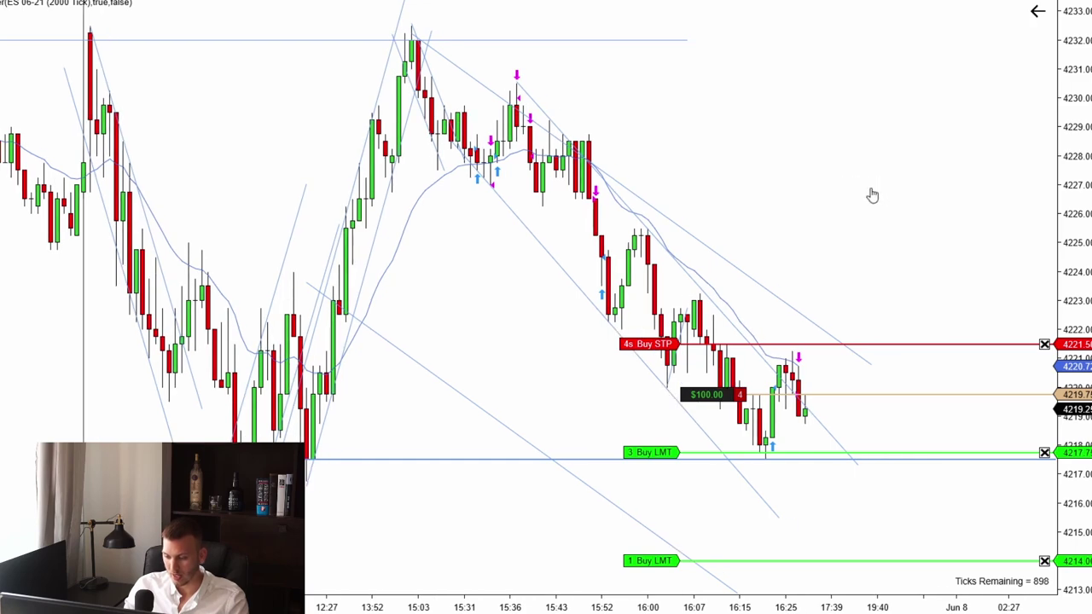
scroll(872, 195, down, 5)
scroll(865, 195, down, 20)
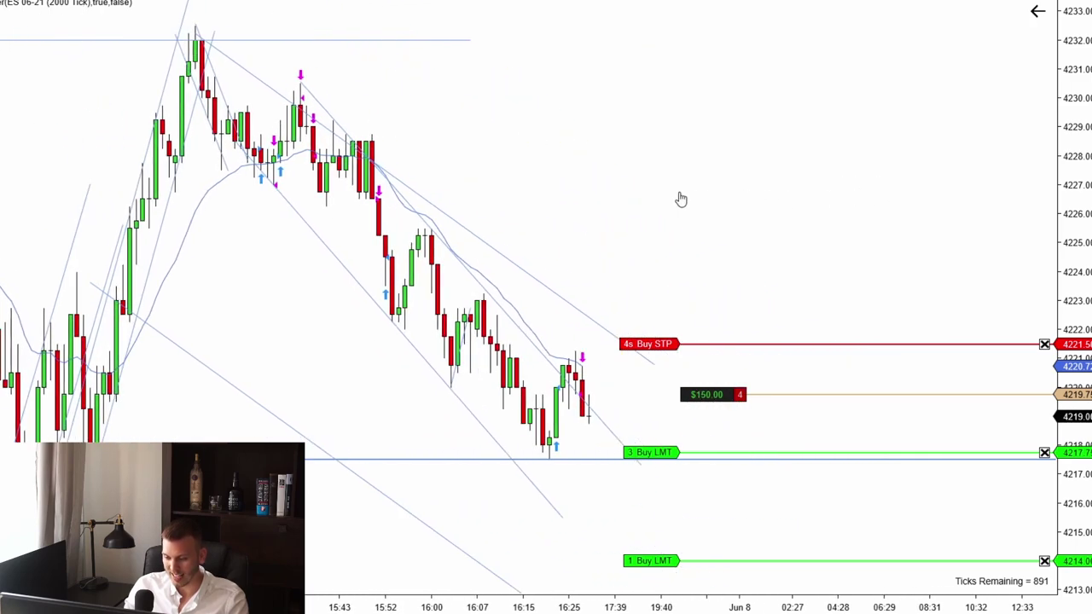
scroll(689, 191, up, 20)
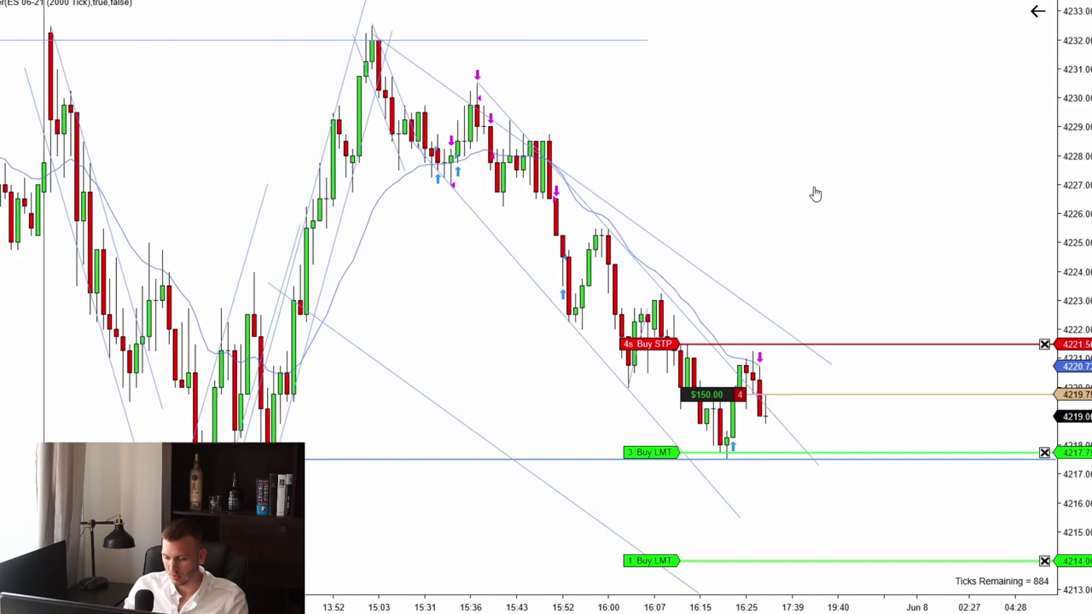
drag(816, 194, 865, 195)
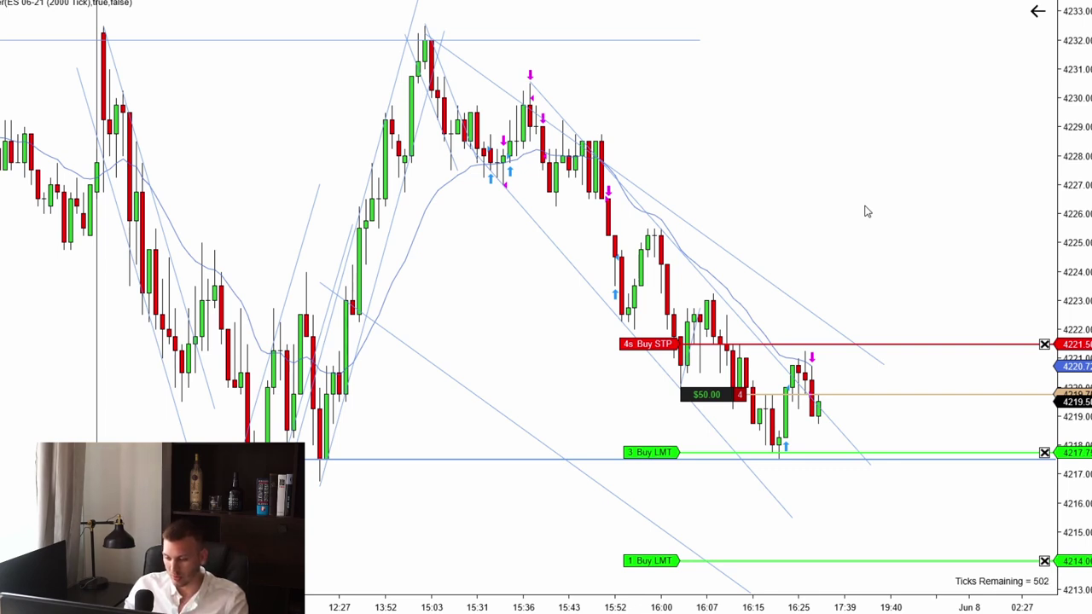
scroll(858, 215, down, 1)
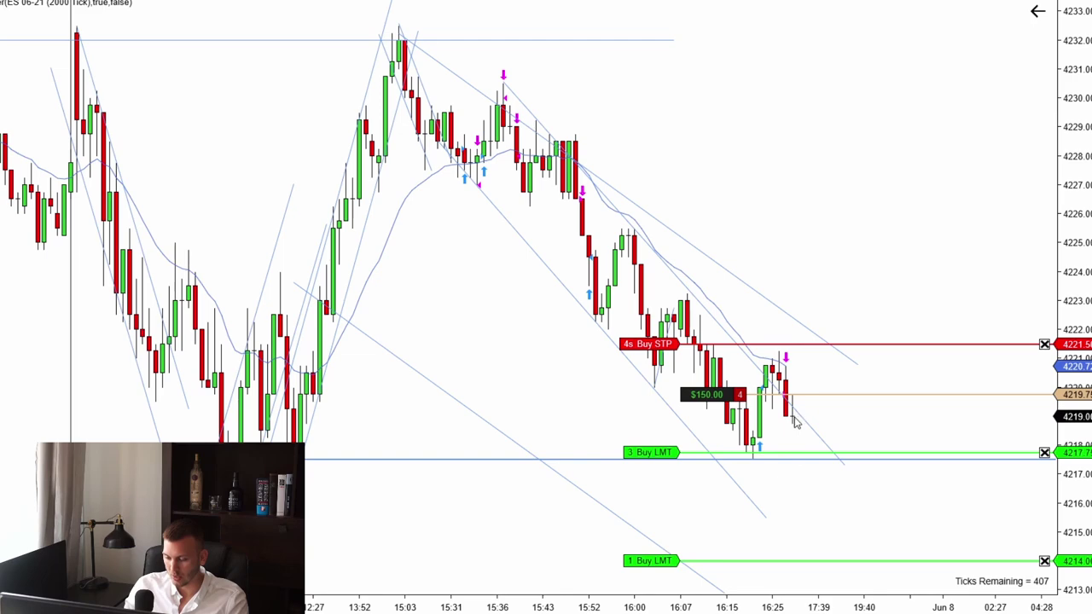
scroll(605, 263, down, 5)
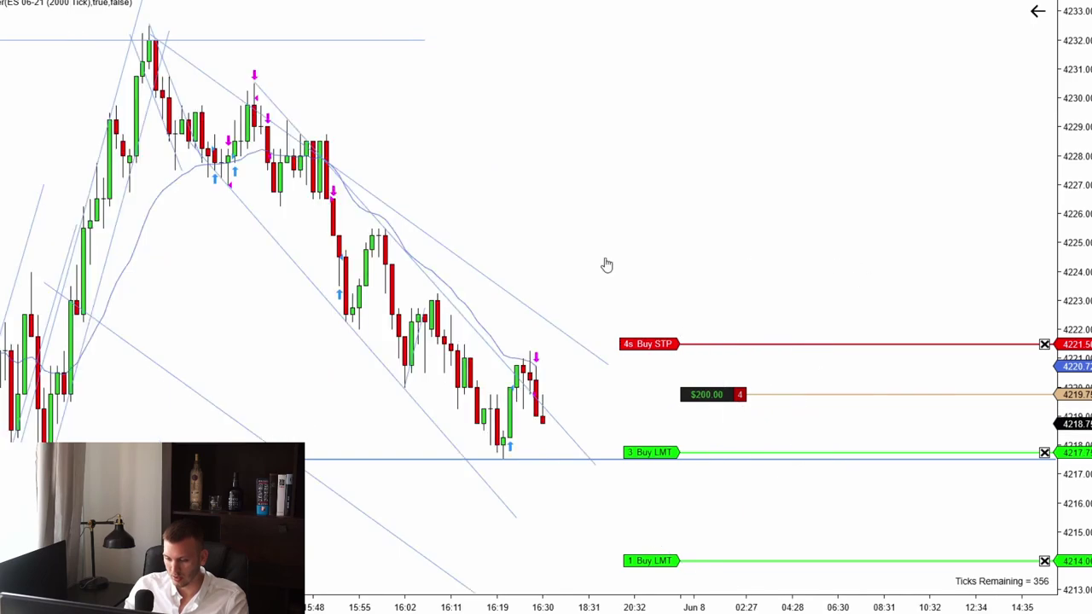
scroll(796, 176, up, 5)
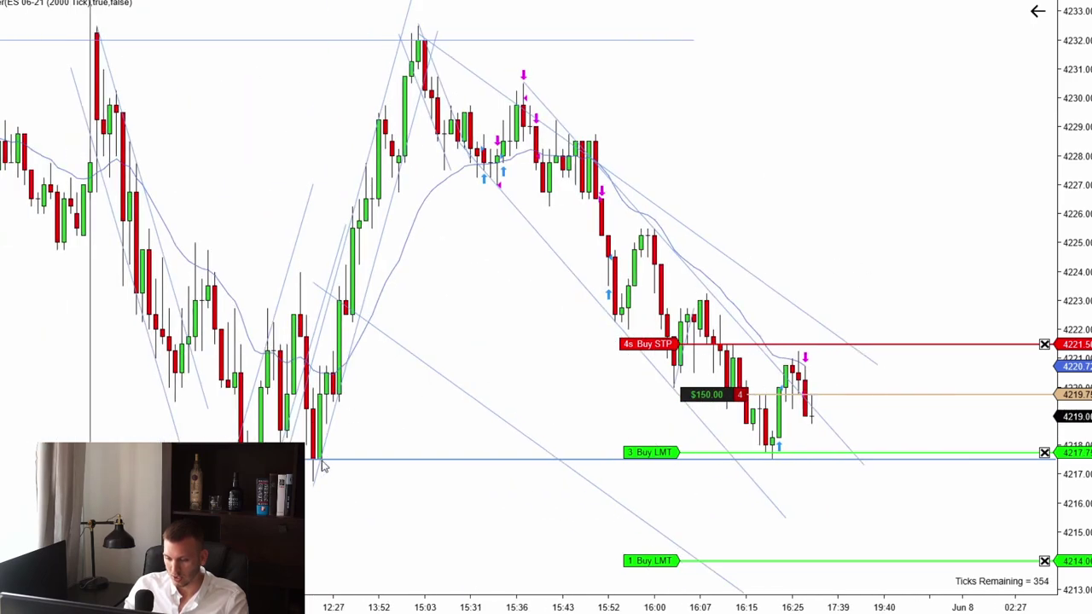
drag(539, 406, 600, 406)
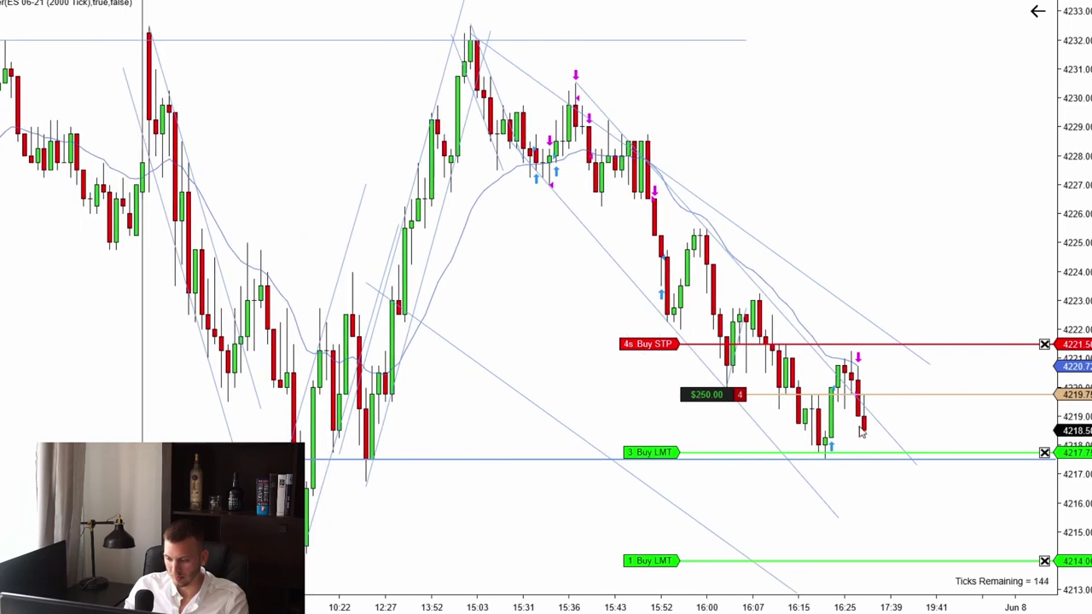
drag(944, 421, 911, 425)
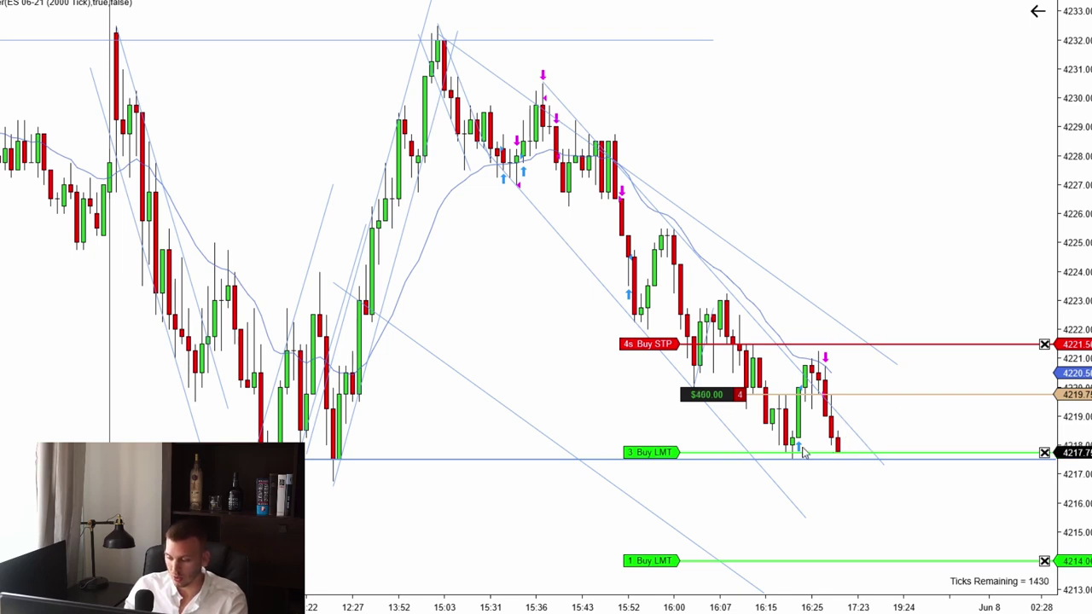
Step: Lower the short's buy stop to the 4219.75 entry price and raise the one-contract profit target to 4214.25
mouse_move(841, 346)
mouse_down()
mouse_move(849, 397)
mouse_move(831, 354)
mouse_move(844, 347)
mouse_move(847, 399)
mouse_move(836, 361)
mouse_move(850, 400)
mouse_move(837, 346)
mouse_up()
drag(837, 346, 846, 393)
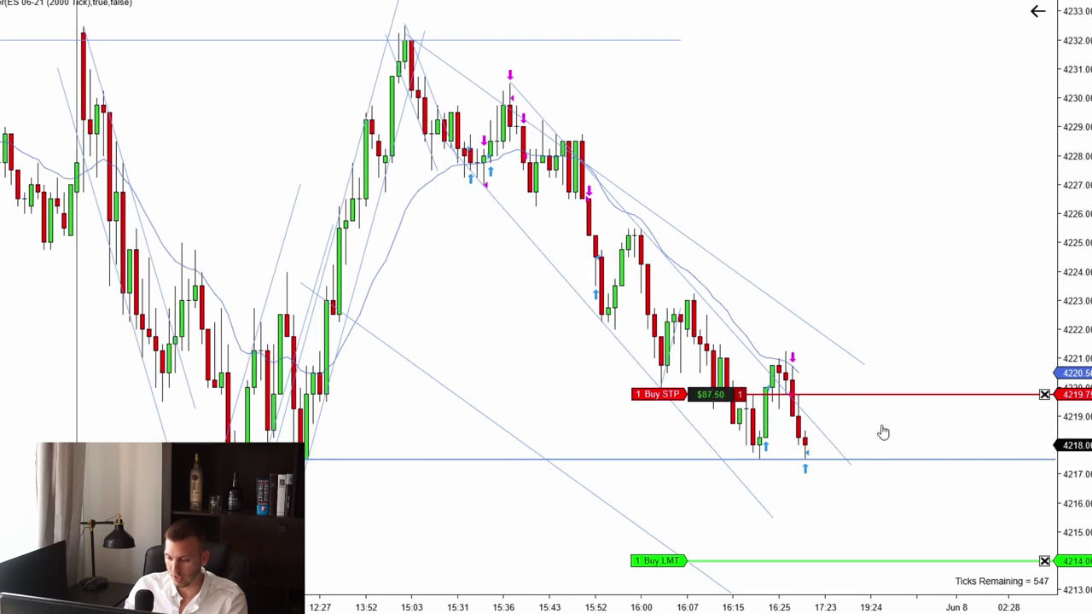
drag(834, 561, 827, 555)
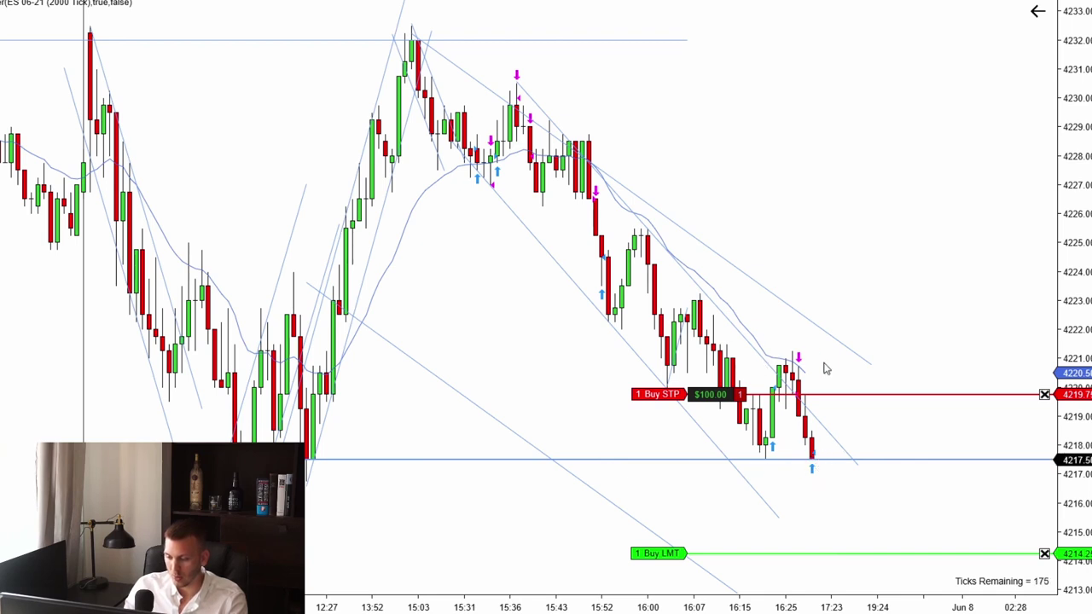
Step: Draw a short rising line from the latest swing low at about 4217.50 to the pullback high at about 4221.00
drag(917, 347, 629, 258)
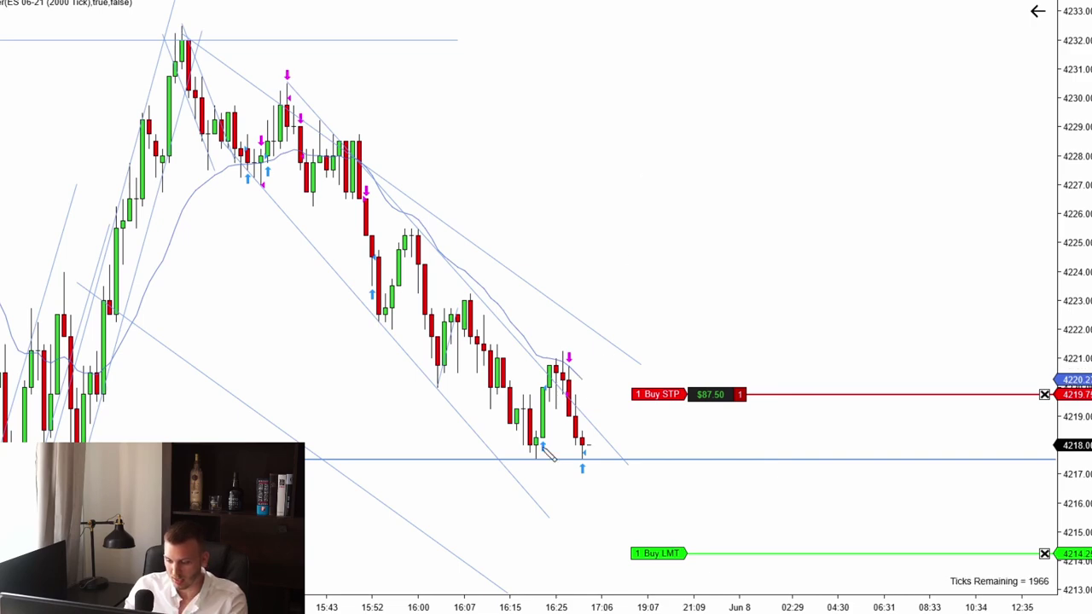
drag(536, 459, 567, 361)
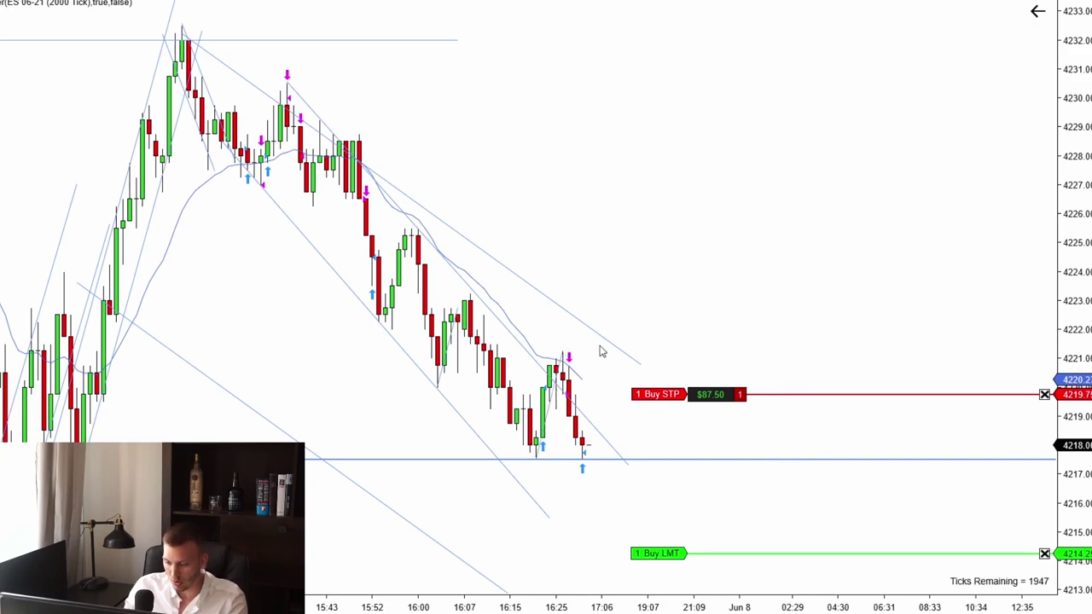
drag(666, 248, 892, 248)
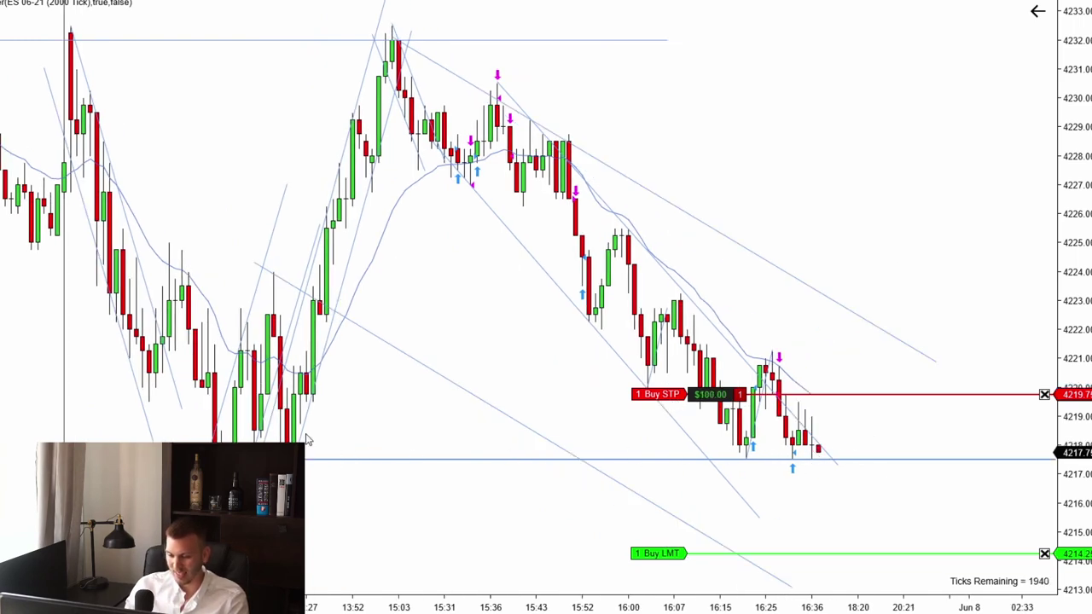
drag(855, 431, 611, 434)
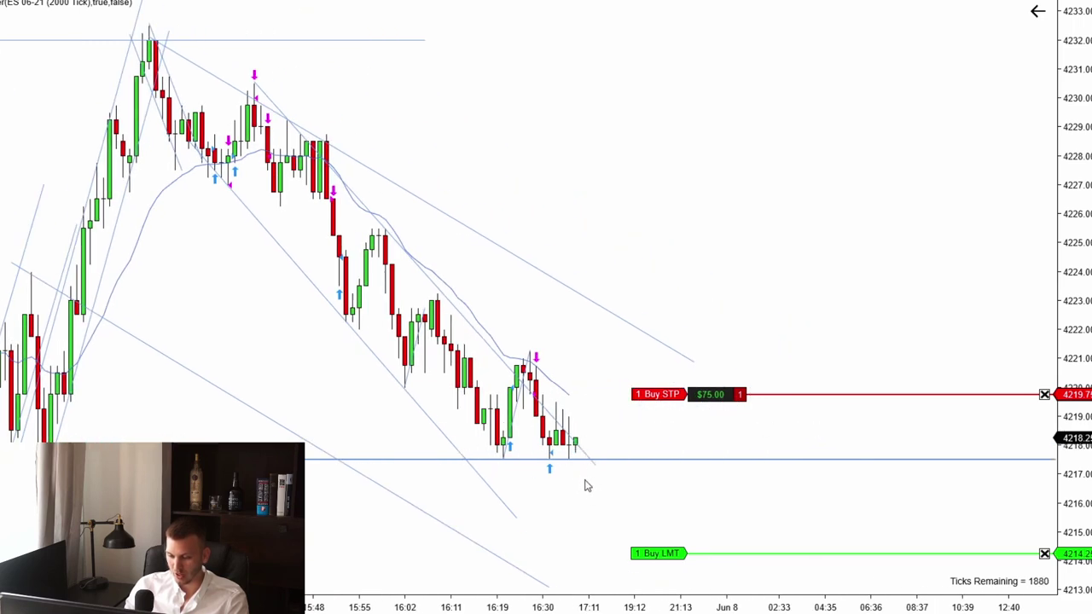
drag(586, 485, 836, 489)
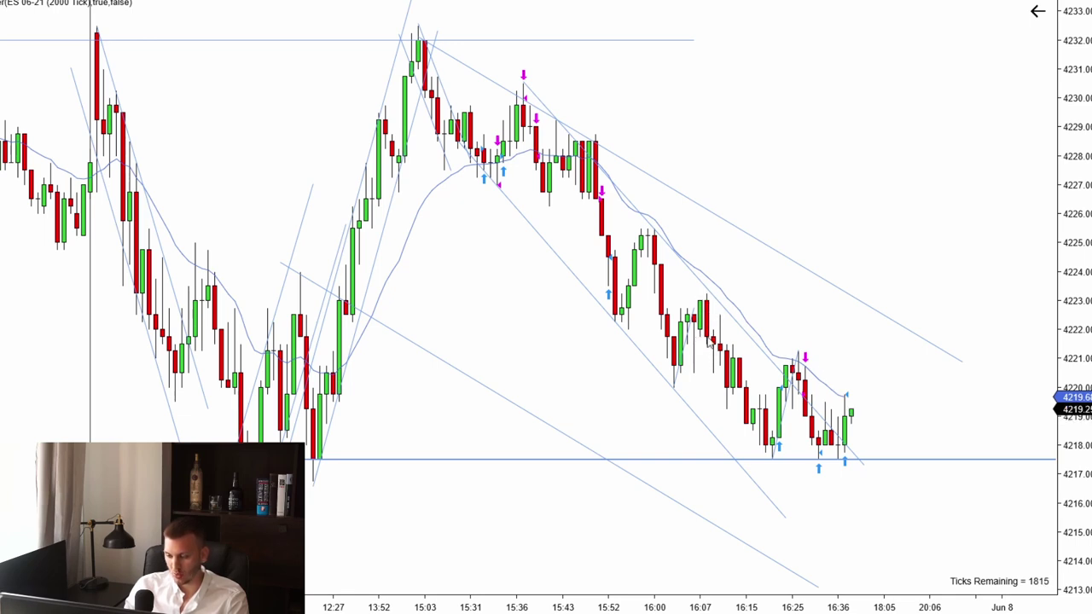
Step: Adjust the wide descending channel's upper line along the swing highs and move its lower line slightly closer to the price
drag(568, 312, 538, 313)
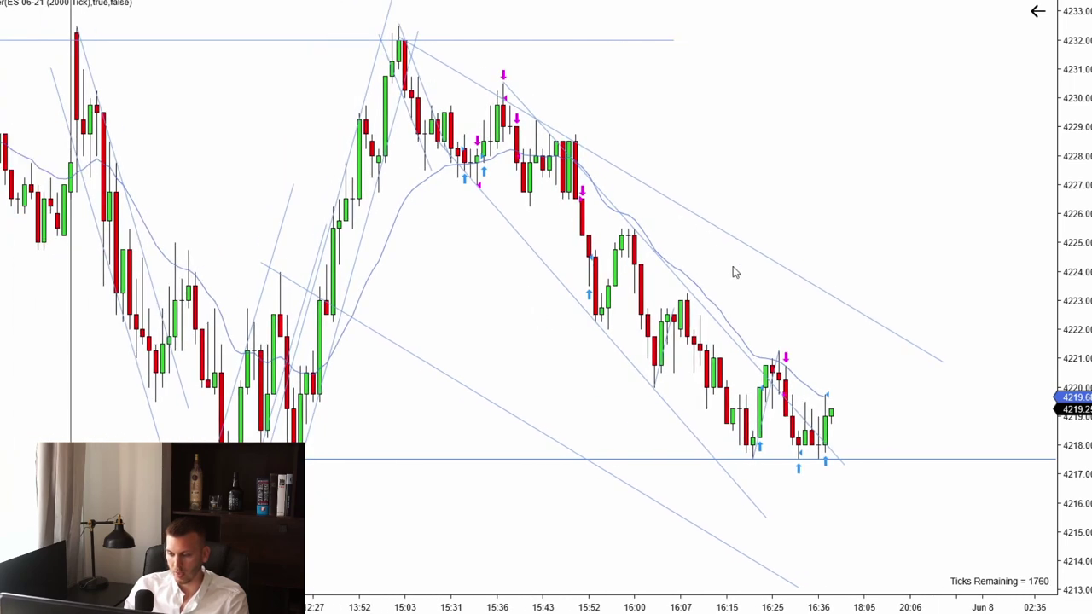
click(436, 57)
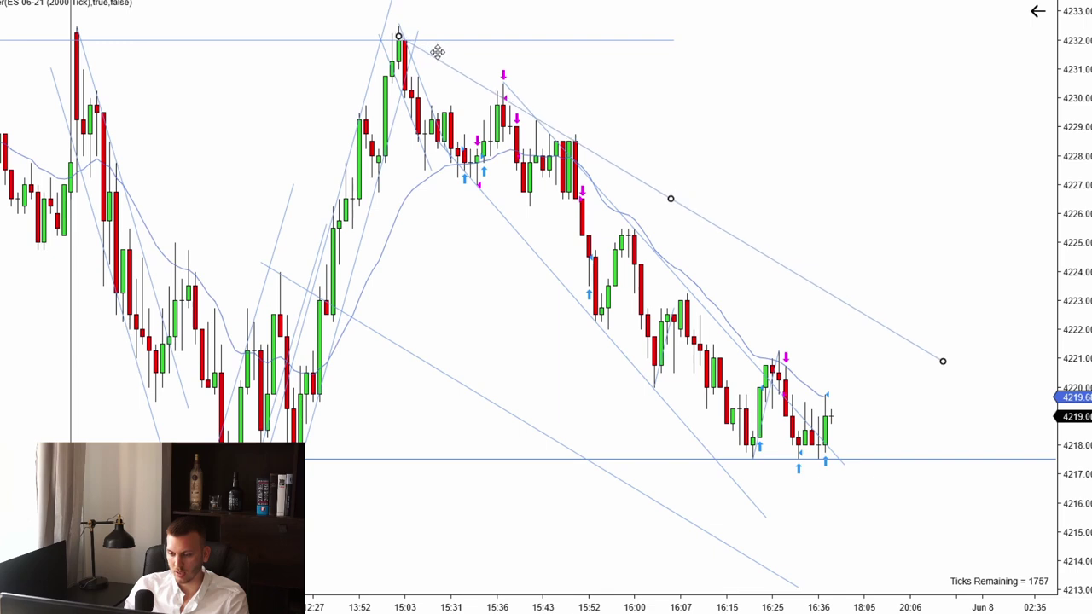
click(585, 190)
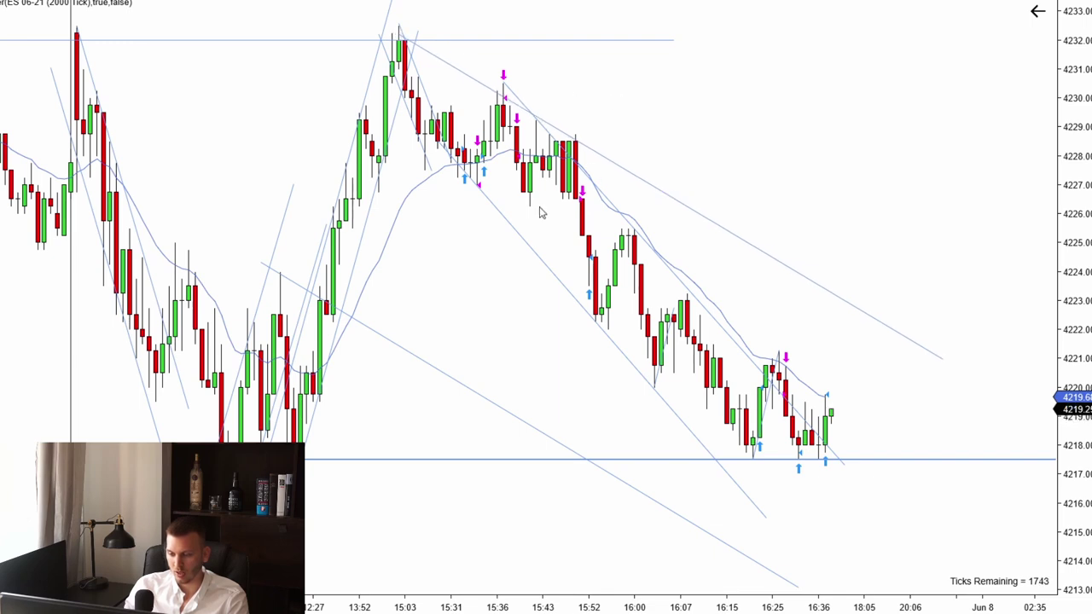
drag(567, 456, 593, 441)
drag(555, 332, 537, 330)
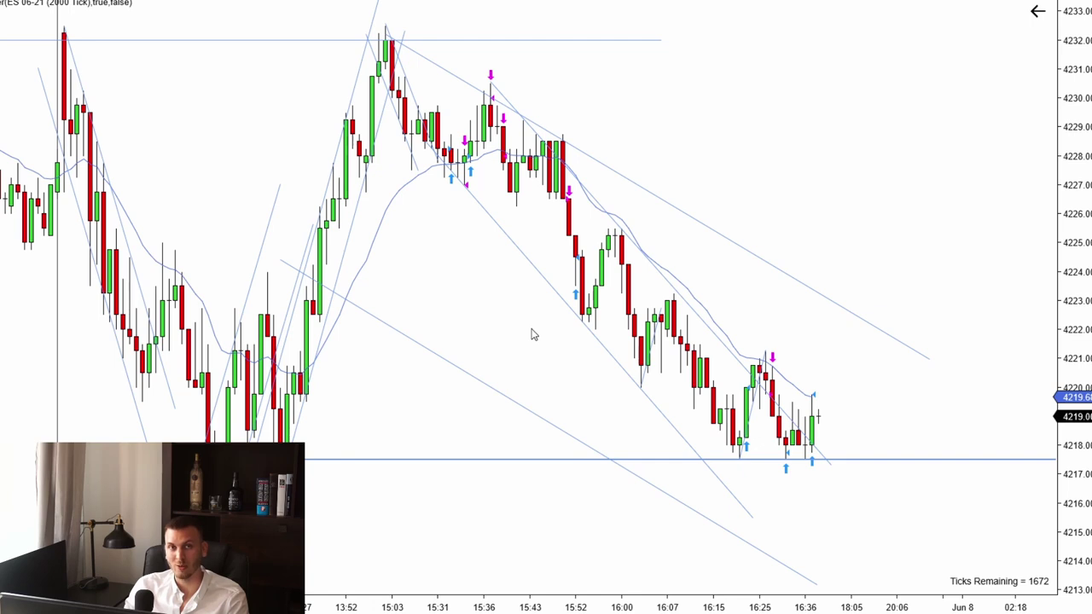